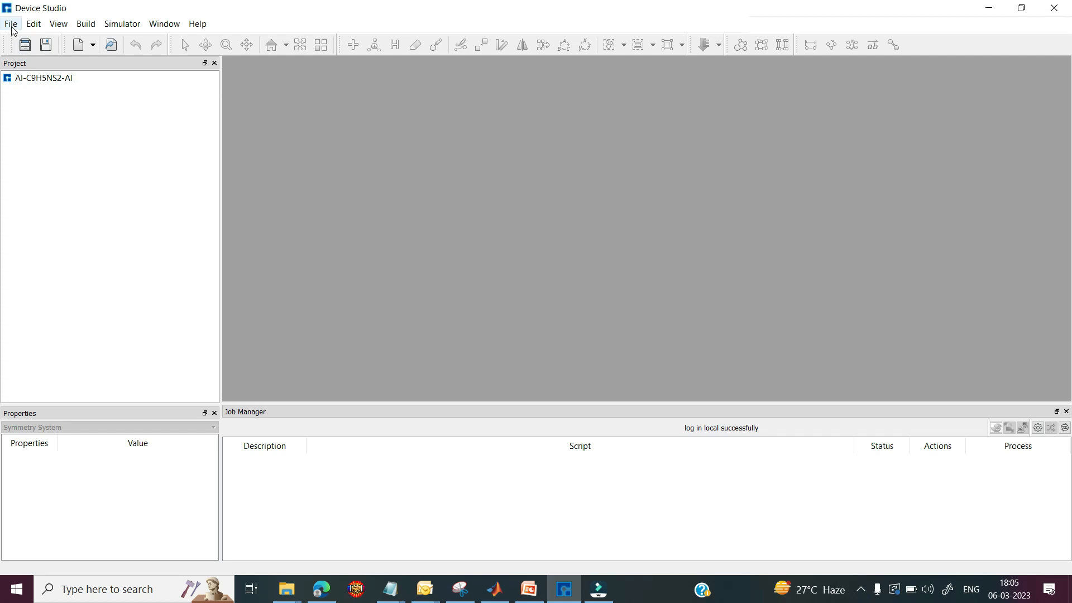
Step: Import the local Al crystal file from the Pure_metal folder under 3Dmaterials > Conductor
click(11, 25)
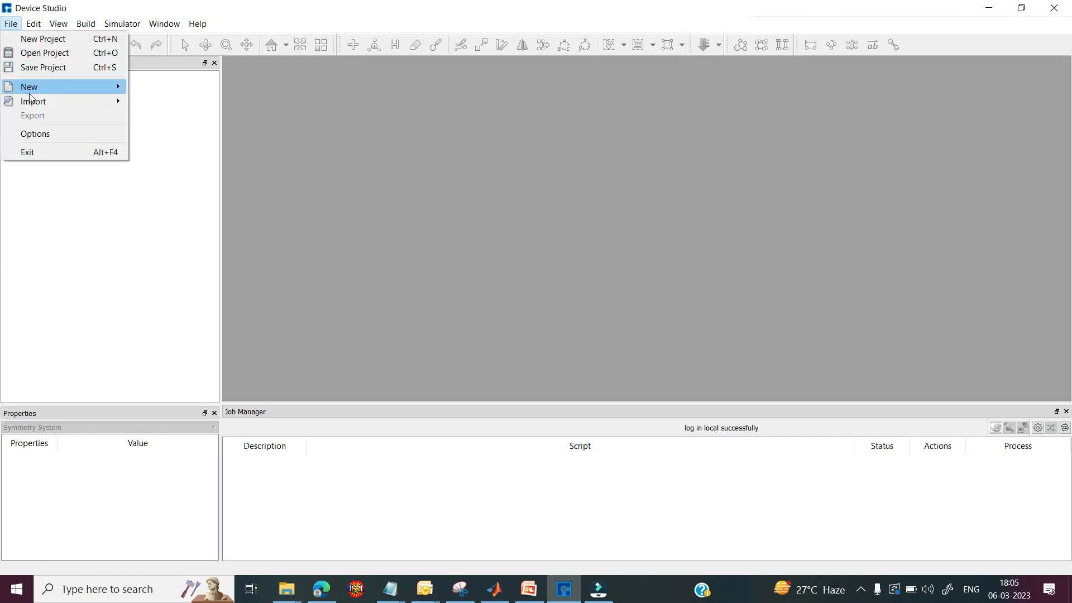
mouse_move(33, 102)
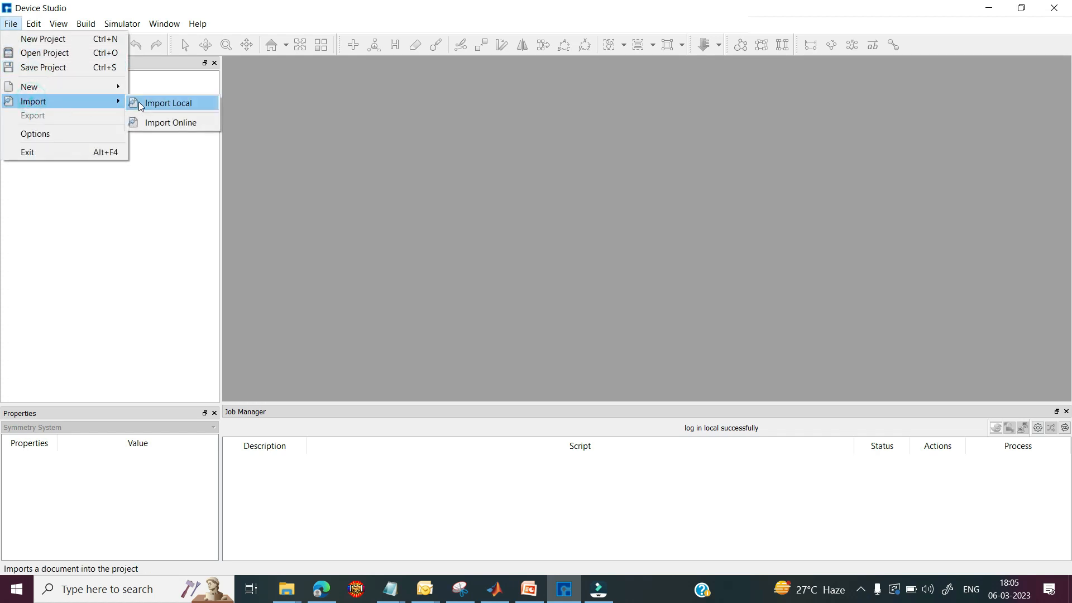
click(151, 103)
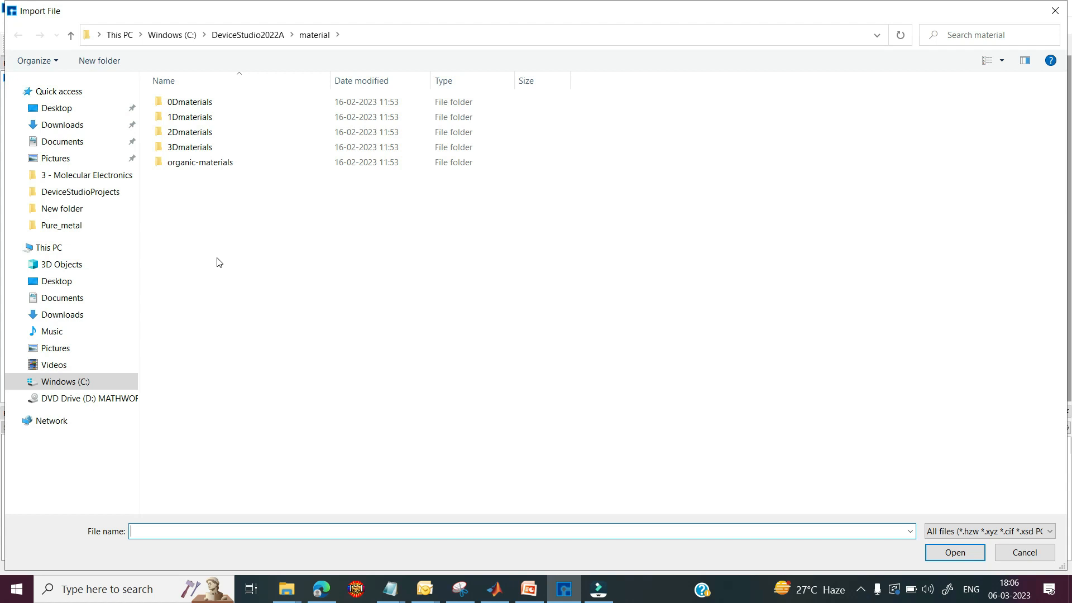
double_click(201, 148)
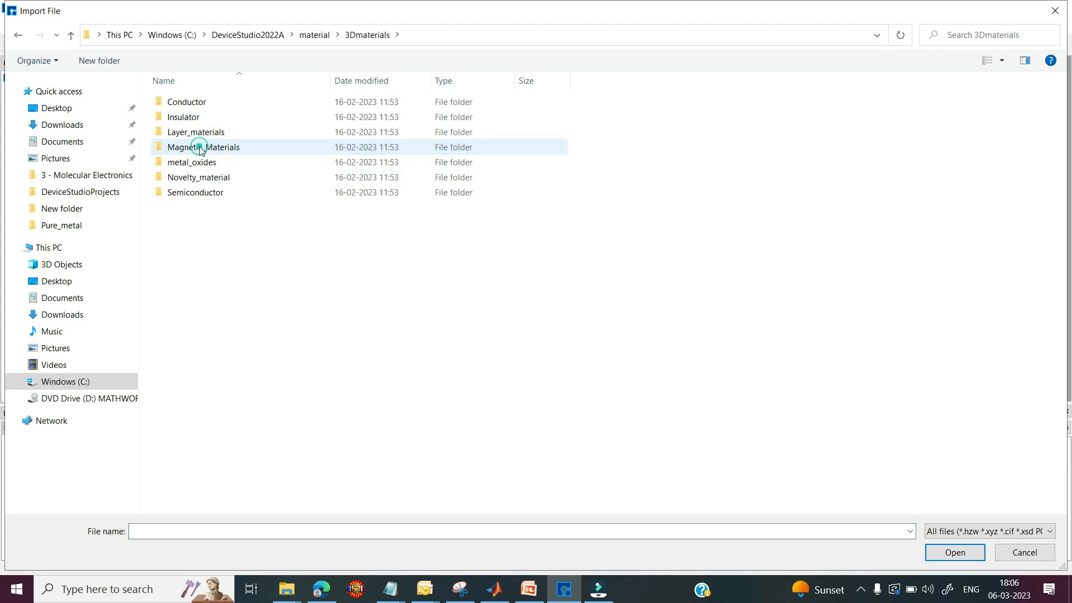
click(205, 106)
double_click(205, 104)
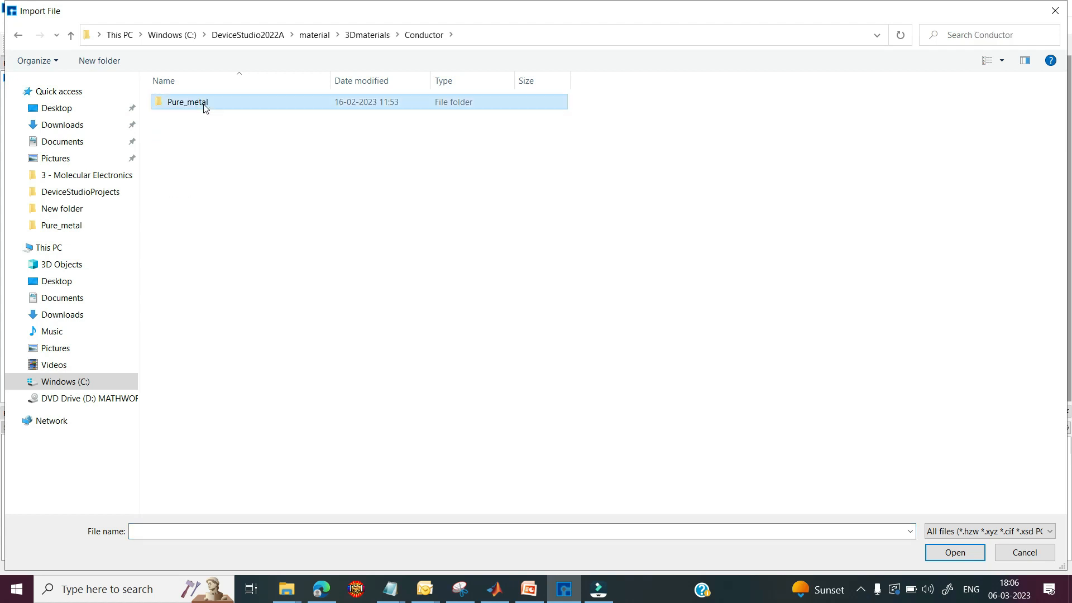
double_click(204, 104)
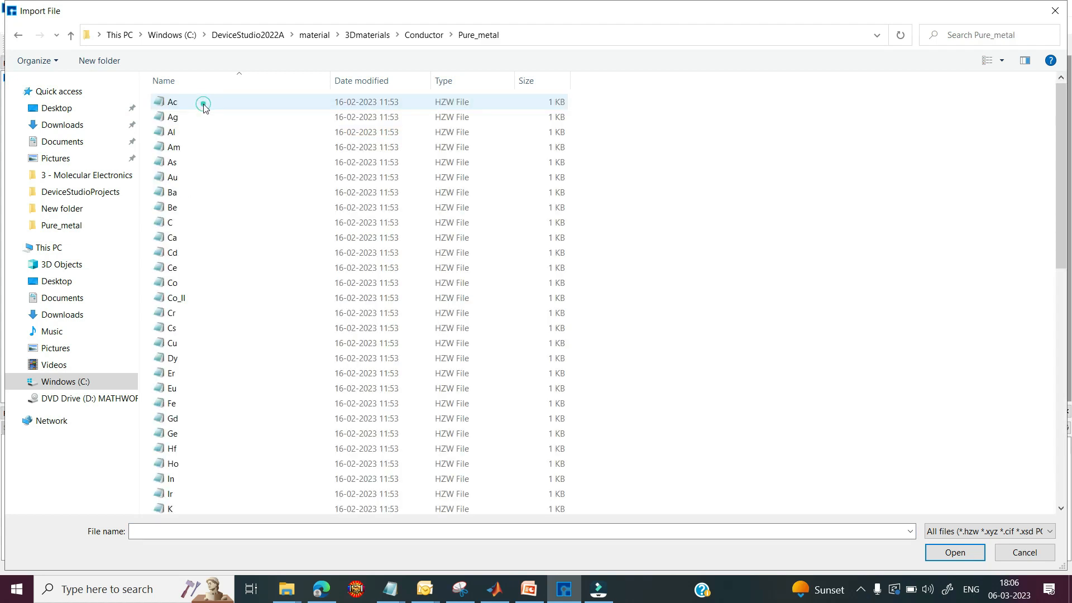
click(185, 136)
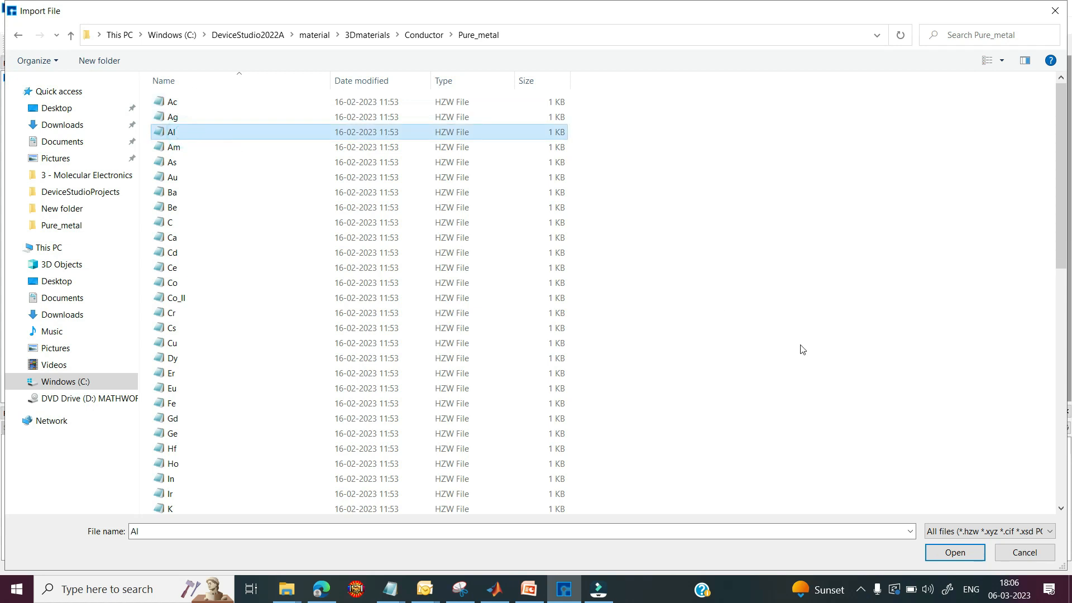
click(936, 556)
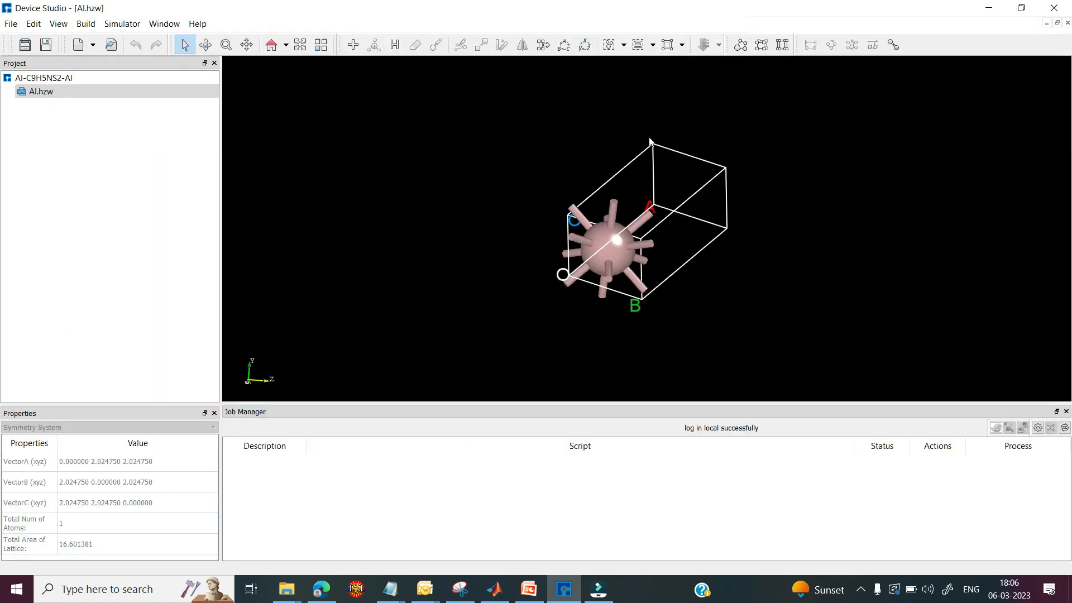
Step: Redefine the Al crystal with the face-centered cell vectors, preview it and build the new cell
right_drag(816, 100, 531, 166)
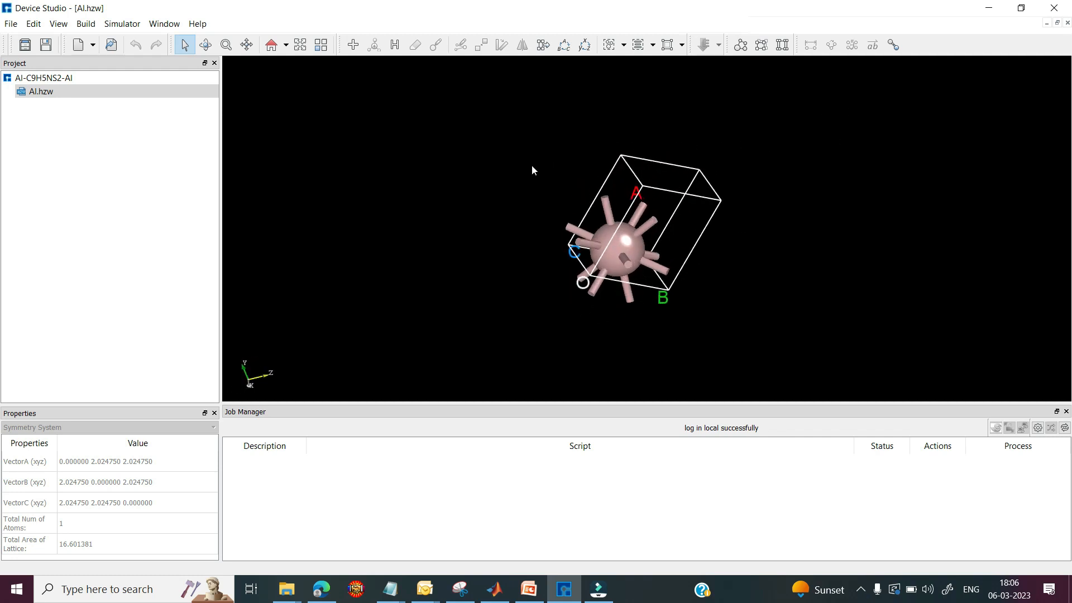
click(86, 24)
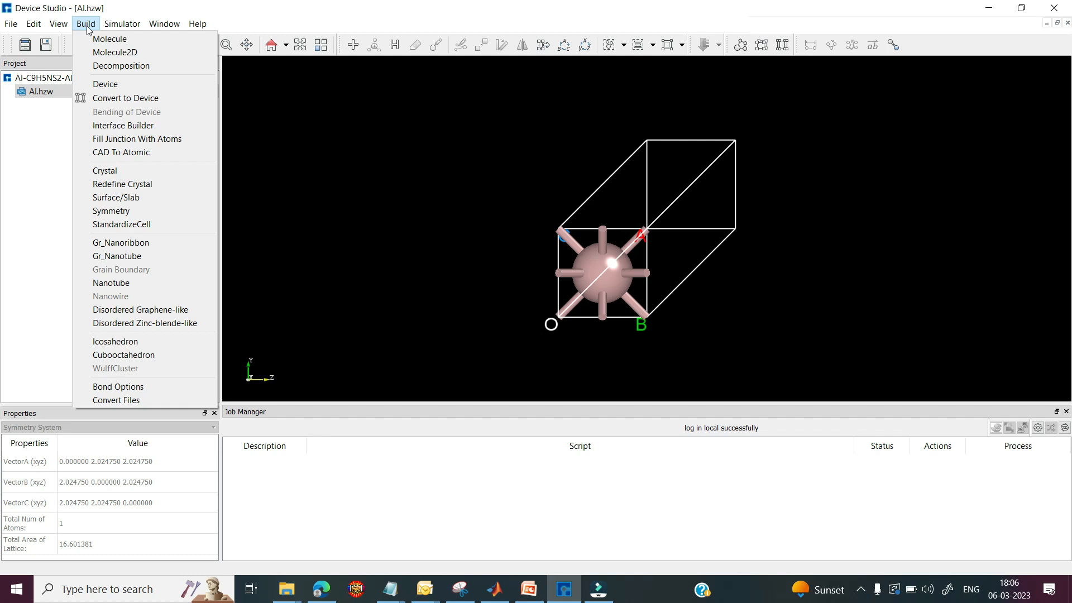
click(109, 184)
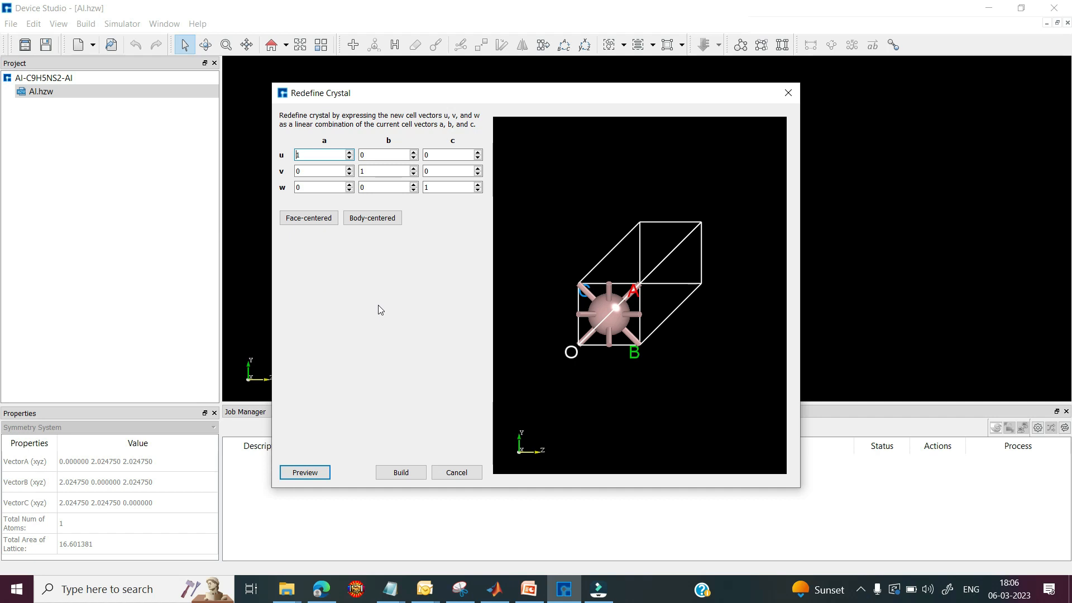
click(439, 155)
click(311, 222)
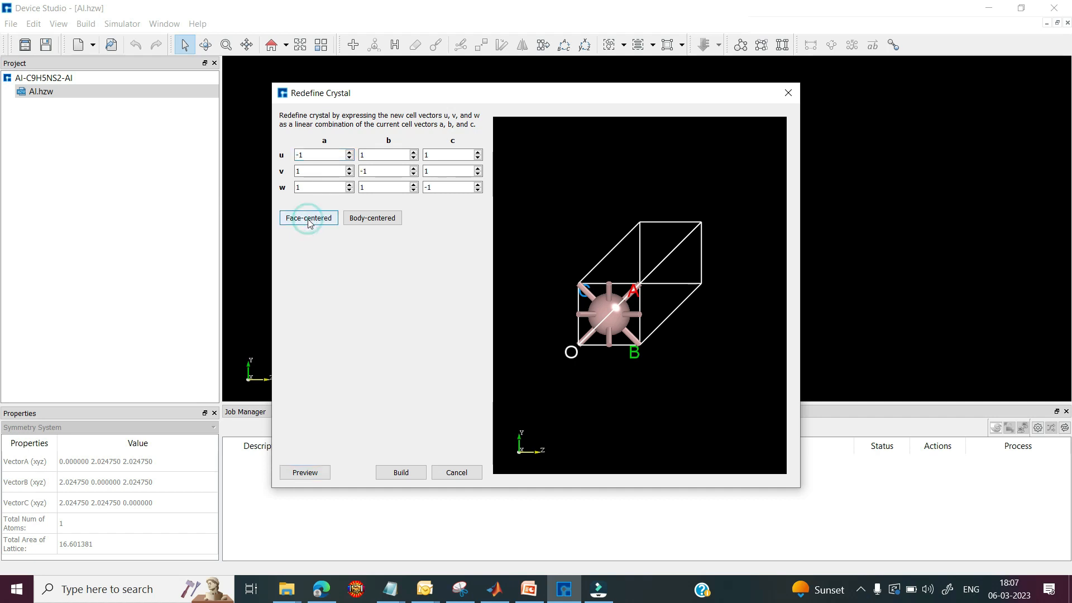
click(310, 470)
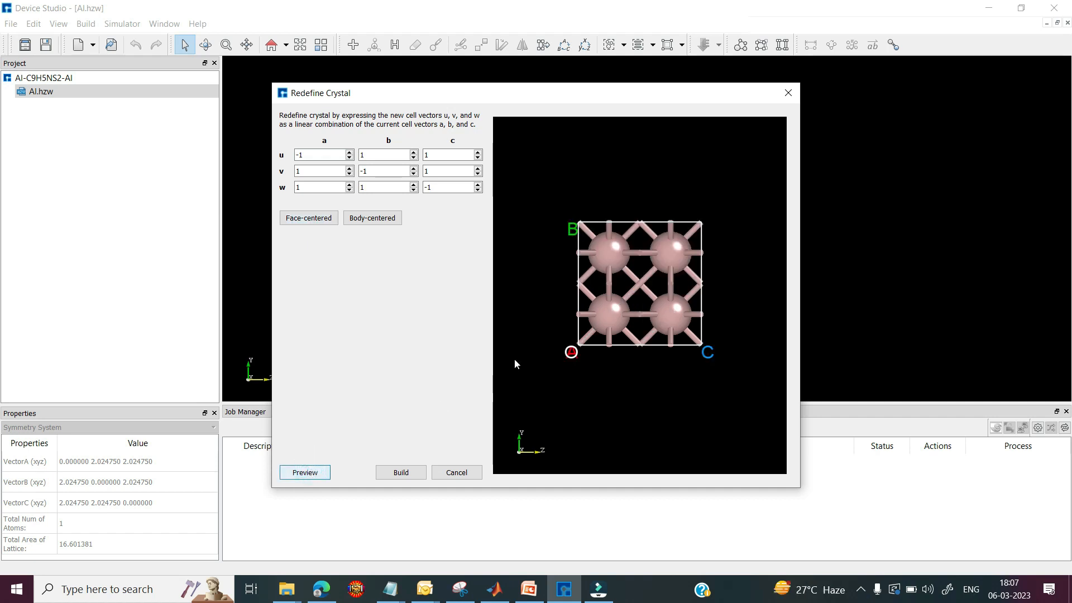
drag(605, 303, 669, 331)
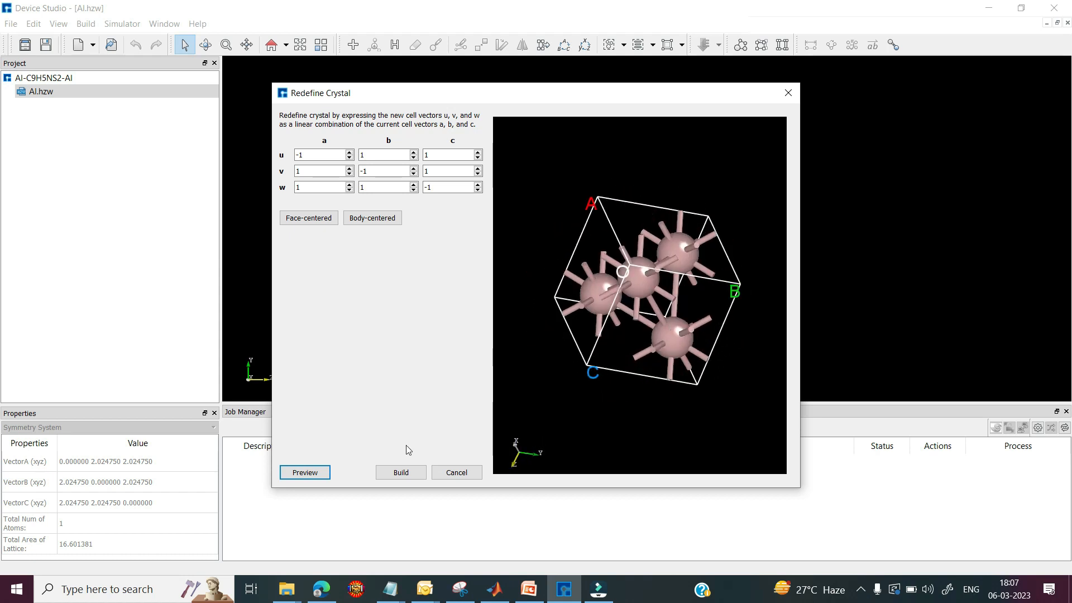
click(401, 473)
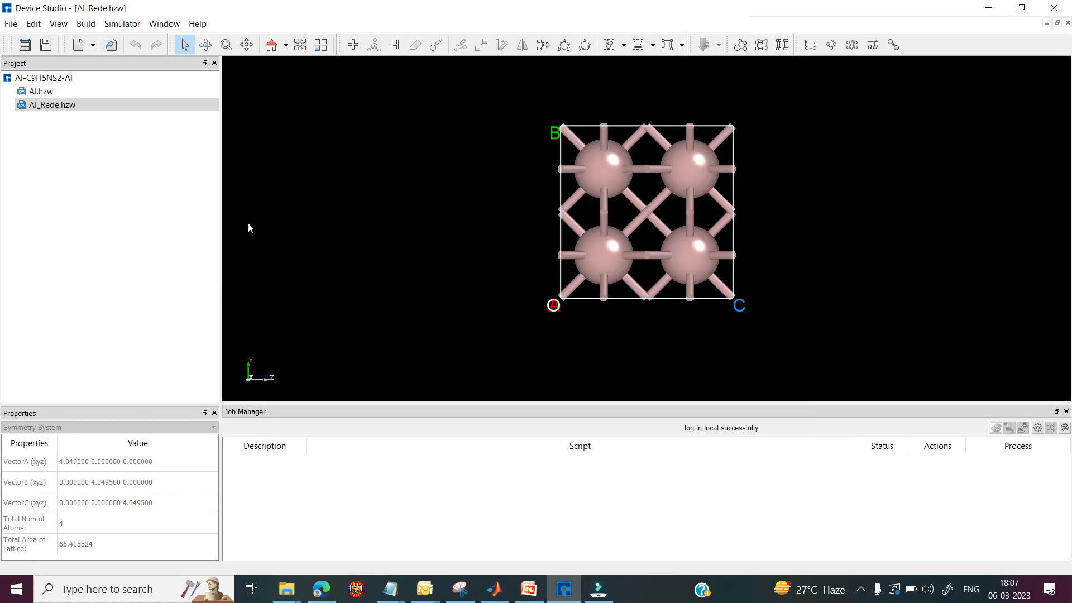
Step: Redefine the face-centered Al cell as a supercell with u = 2a, v = 7b and w = 2c, preview it and build it
click(89, 25)
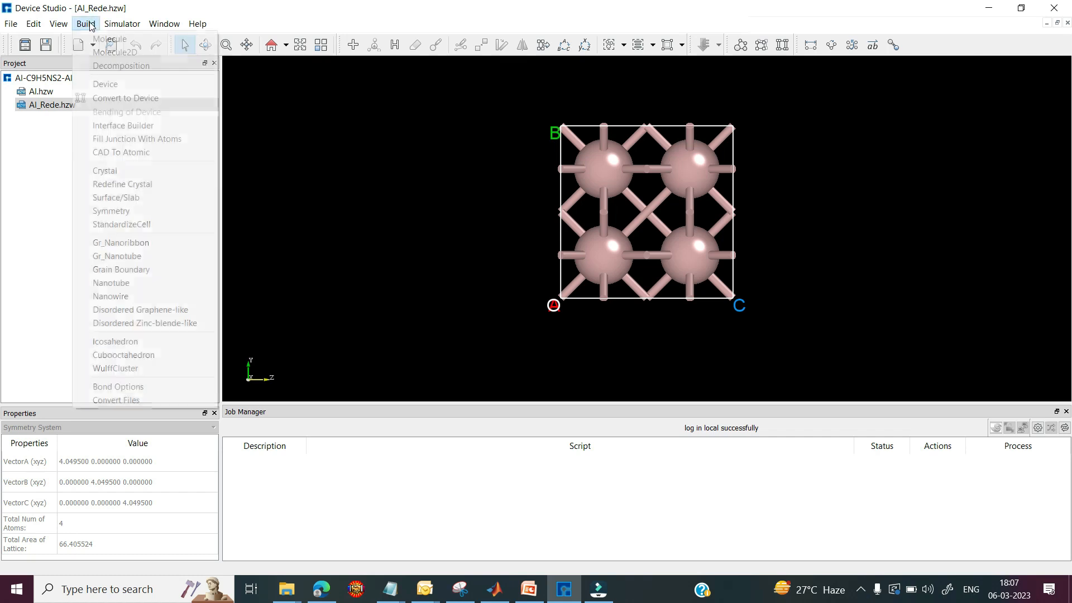
click(122, 186)
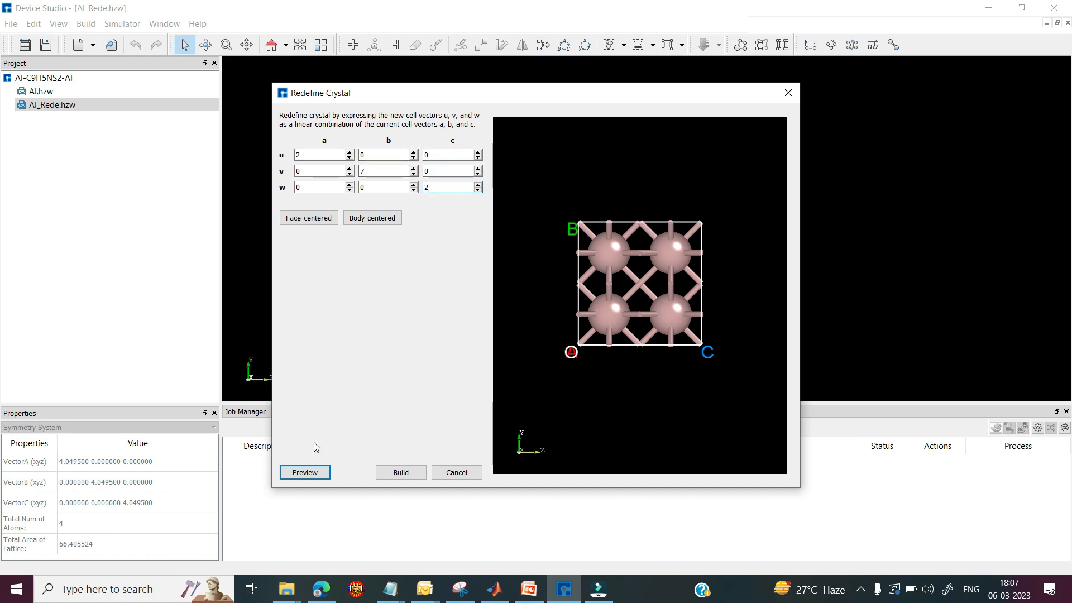
click(305, 473)
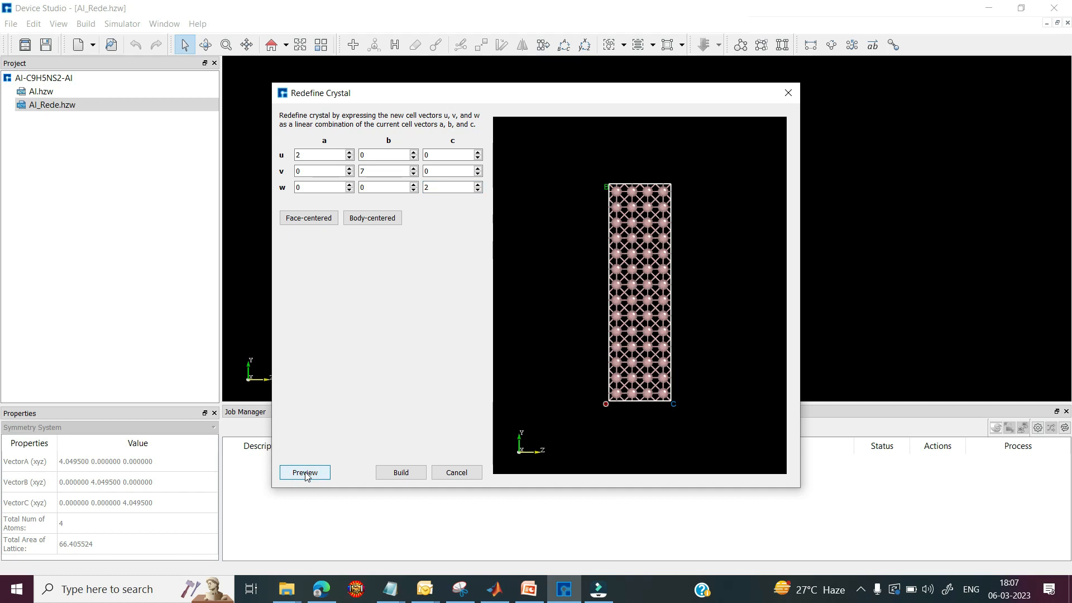
drag(567, 265, 702, 195)
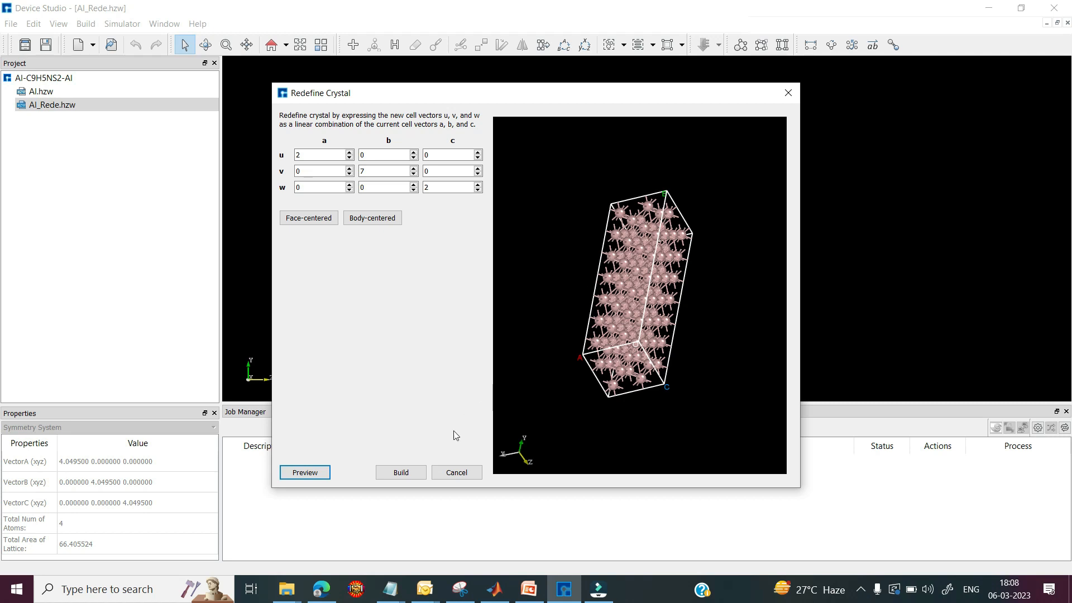
click(409, 473)
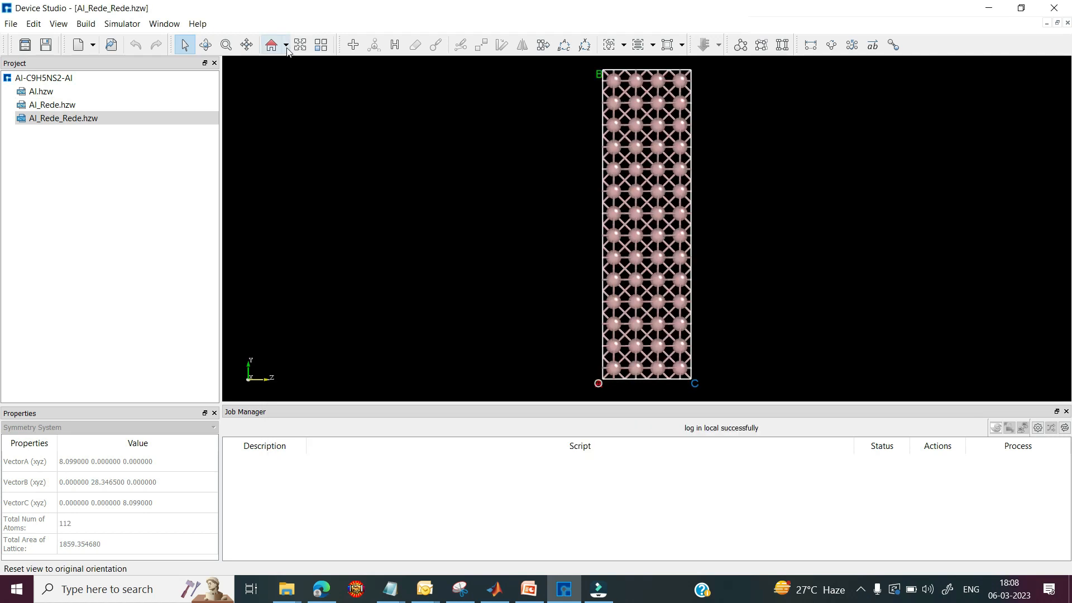
Step: Delete the outermost layer of Al atoms at the far end of the A axis, selecting it in the yx view
click(287, 49)
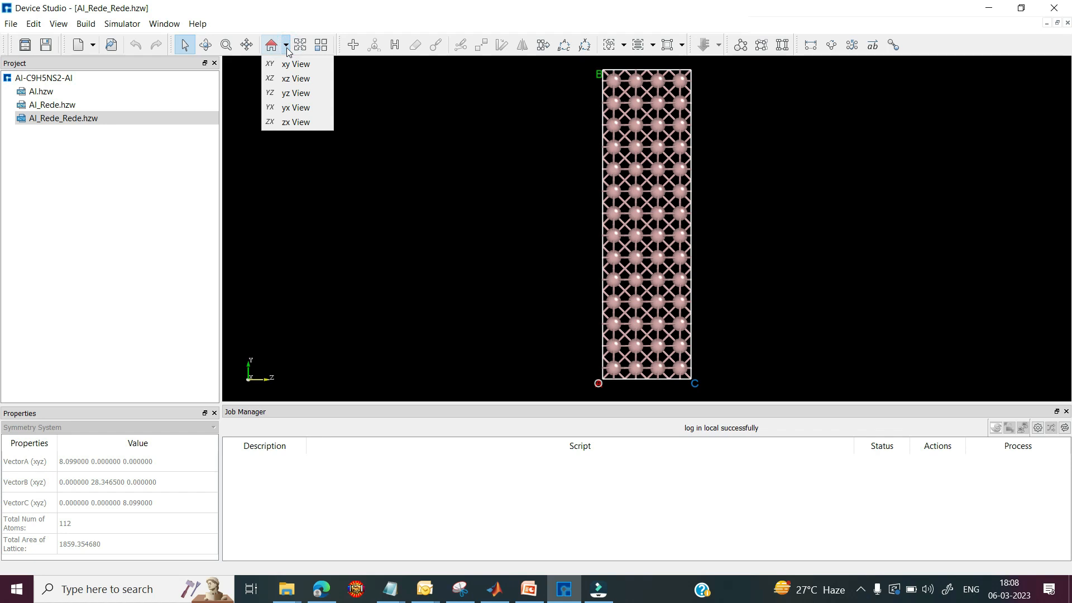
click(291, 108)
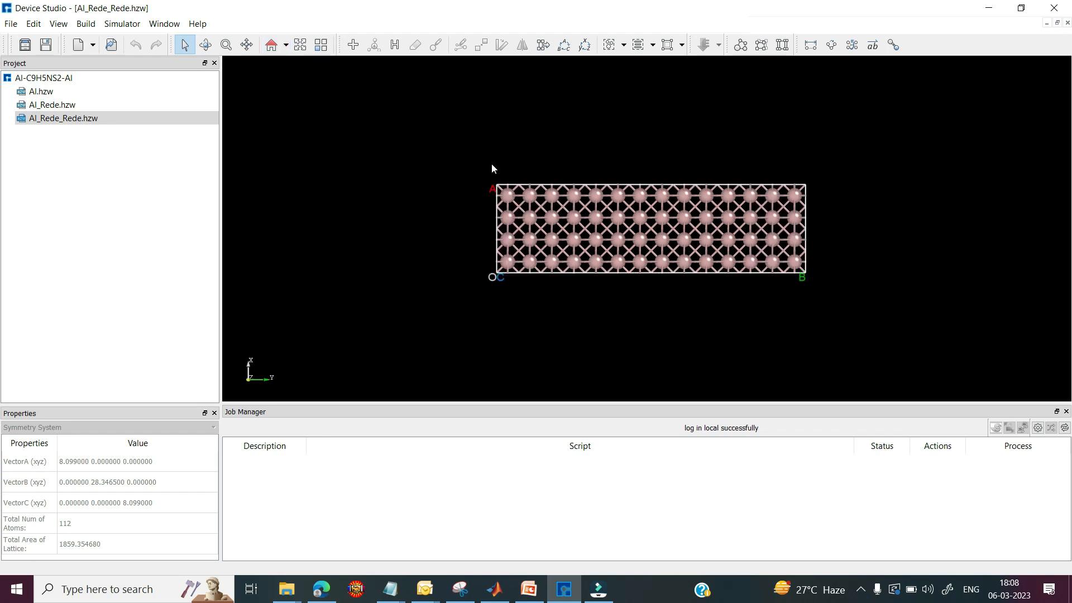
drag(491, 164, 804, 206)
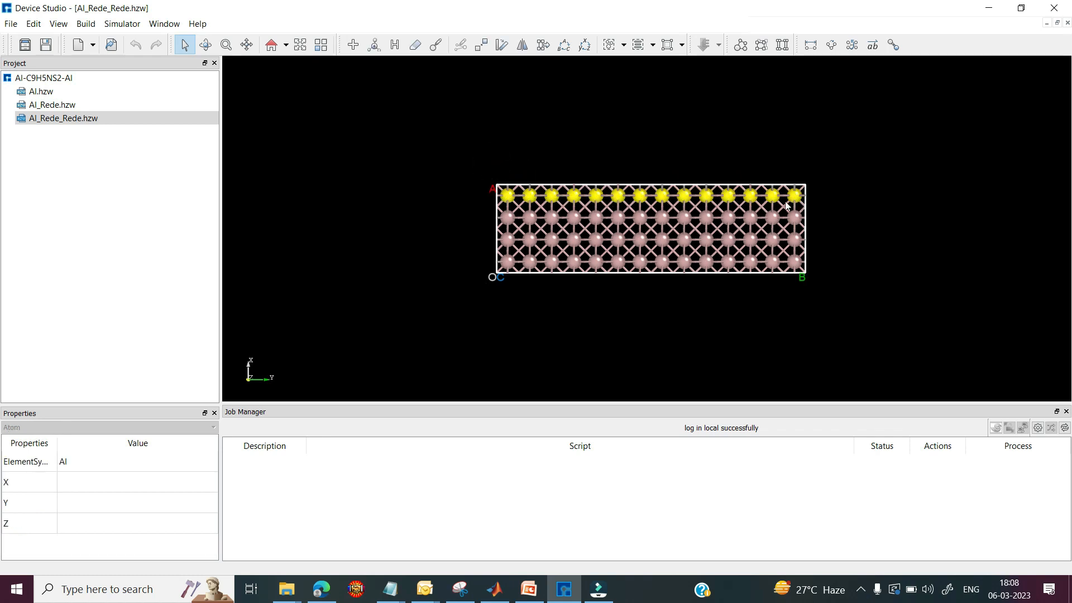
click(414, 45)
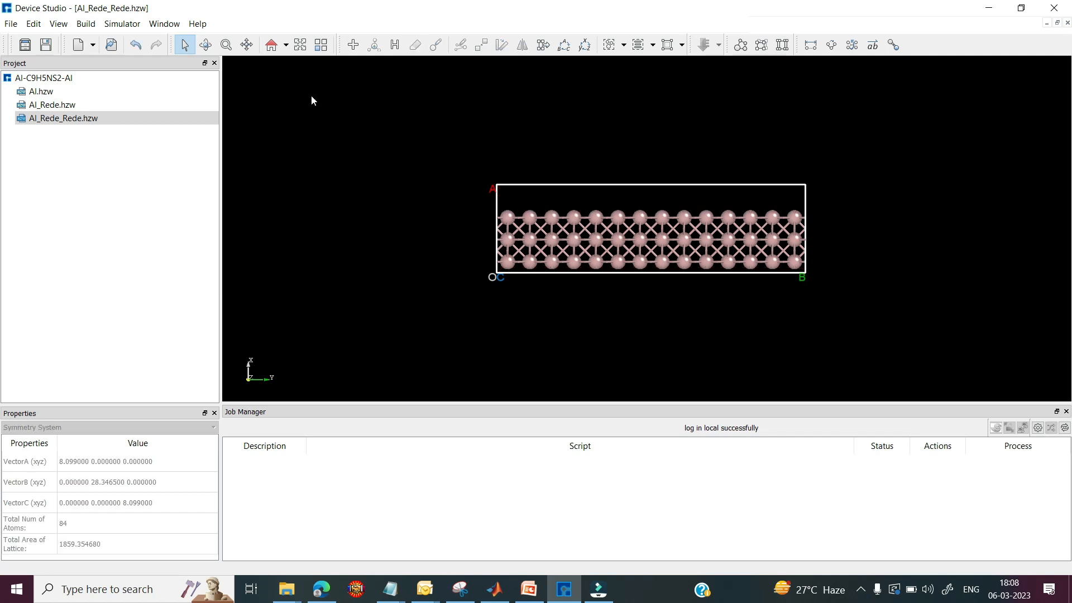
Step: Delete the outermost layer of Al atoms at the far end of the C axis, selecting it in the yz view
click(284, 47)
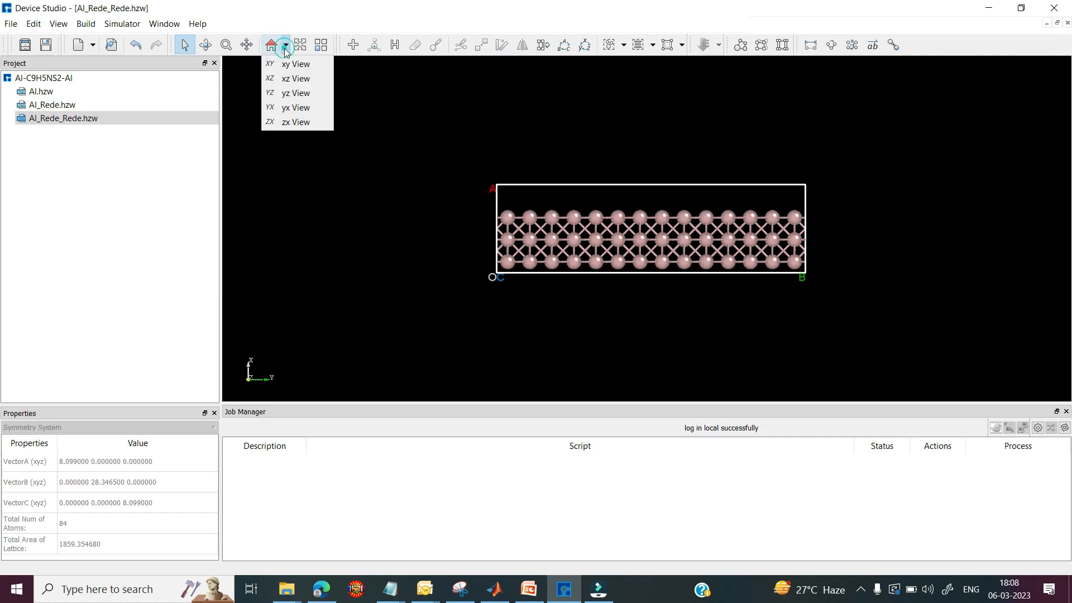
click(291, 93)
drag(471, 162, 809, 204)
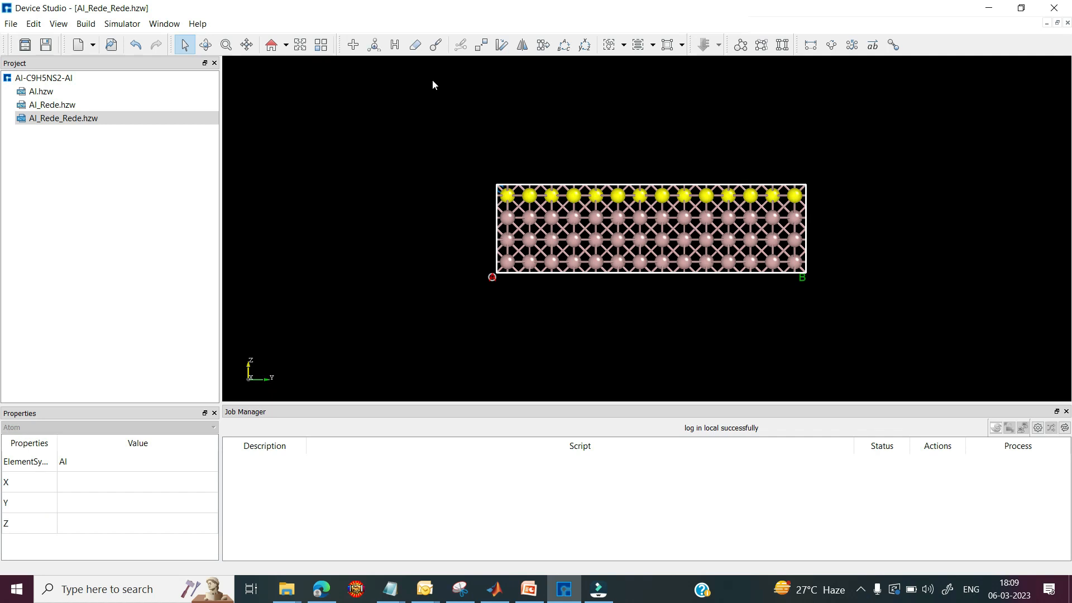
click(416, 46)
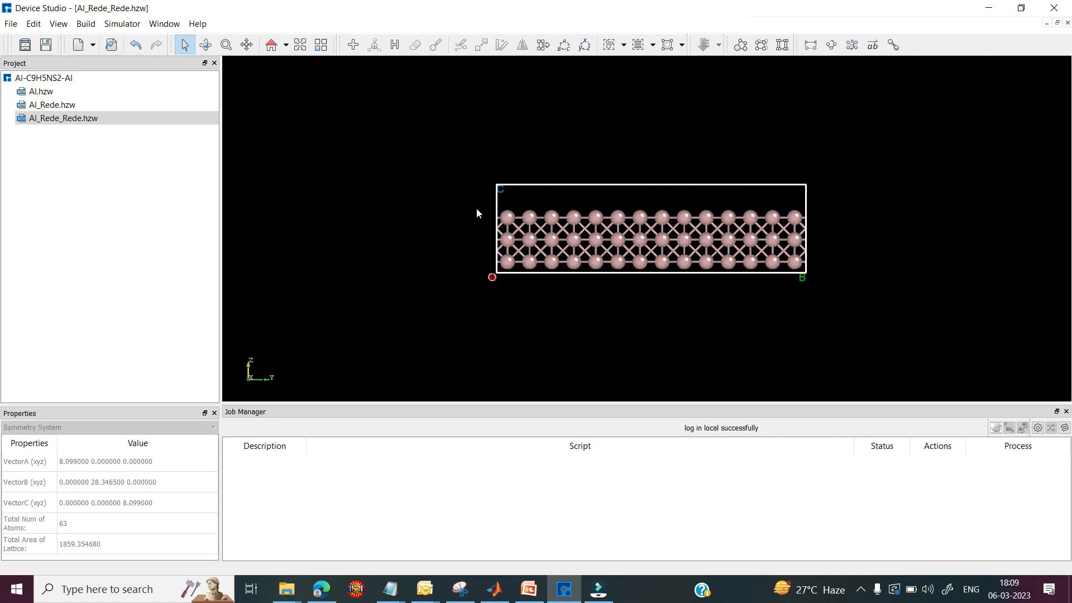
Step: Delete the first, seventh and last columns of Al atoms along the B axis and convert the crystal to a molecule without a cell
drag(478, 193, 520, 273)
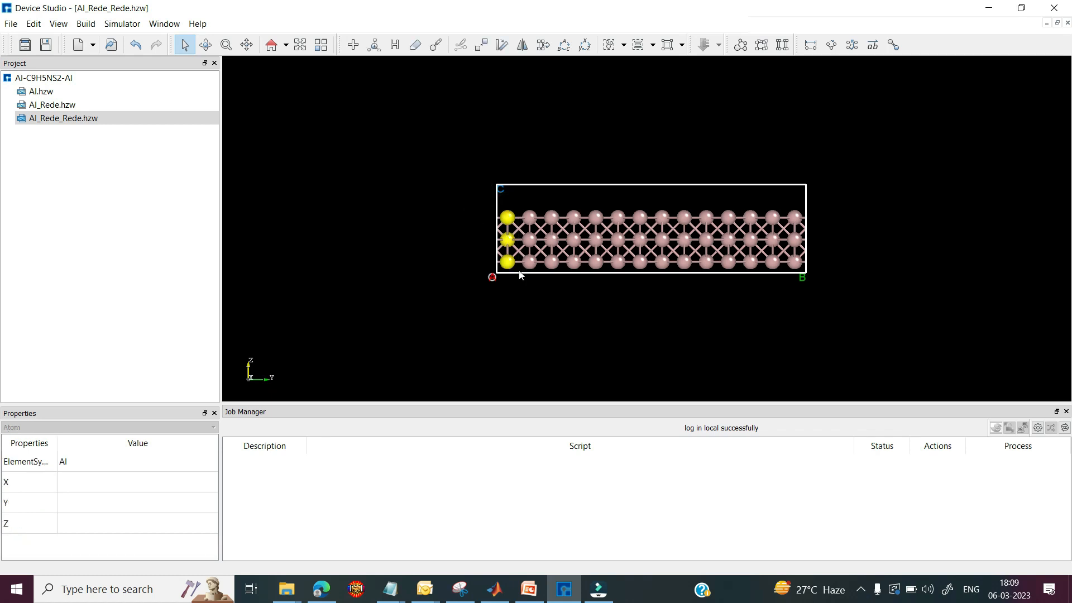
drag(632, 201, 648, 274)
drag(786, 204, 815, 276)
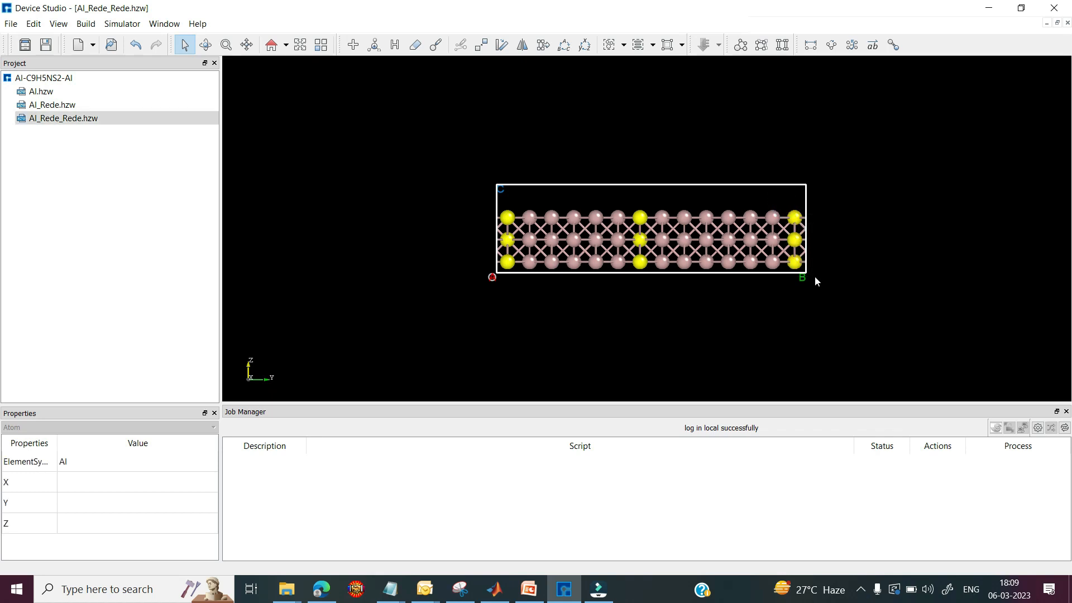
click(414, 47)
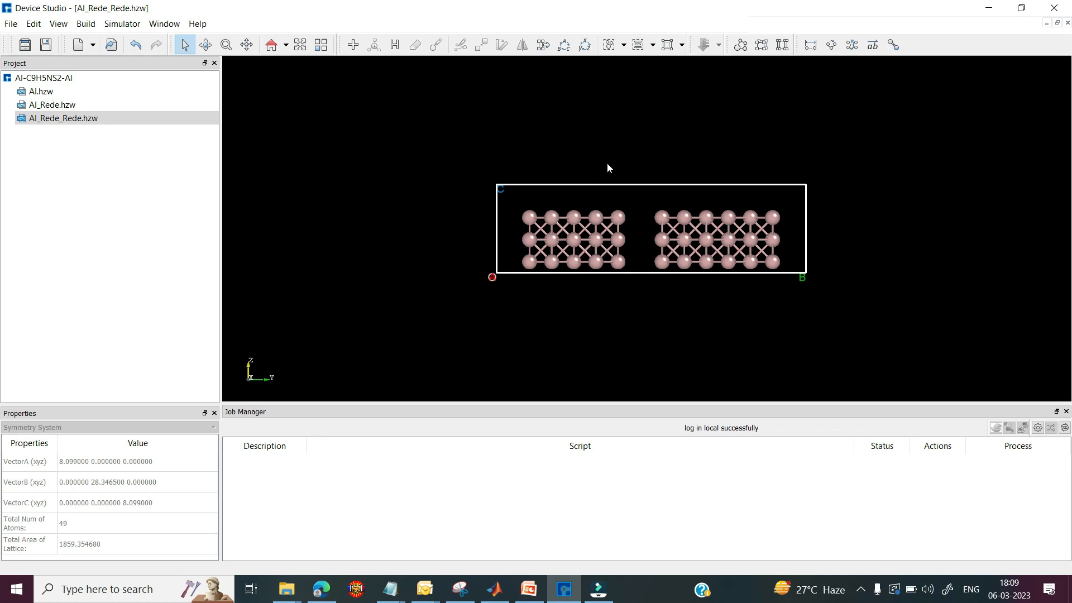
click(740, 47)
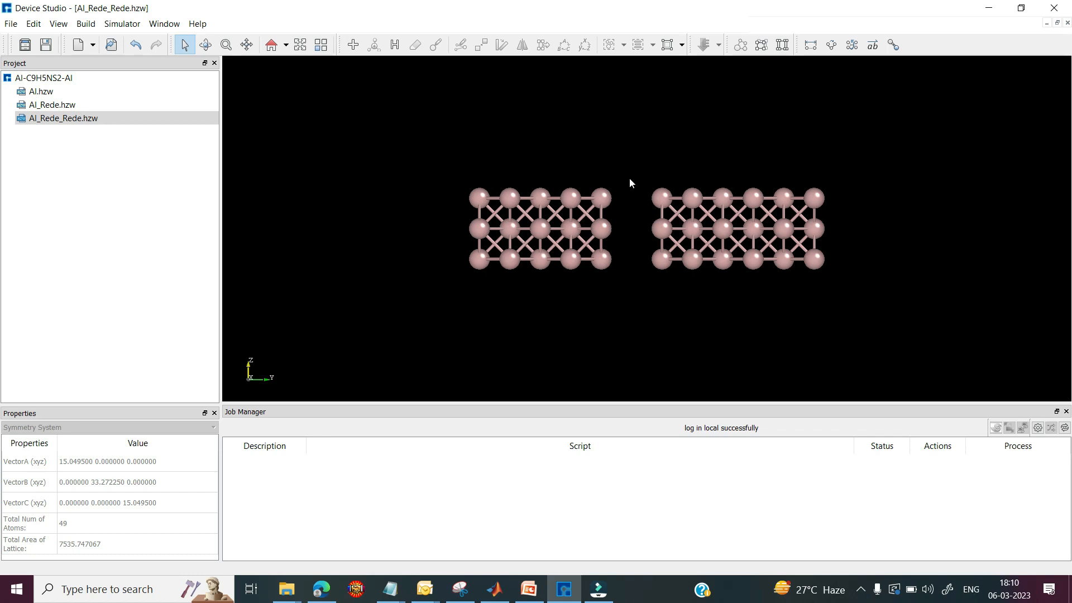
Step: Move the six-column Al block 8.05 Å away from the five-column block along the Y axis, using translation along screen view
drag(646, 173, 862, 297)
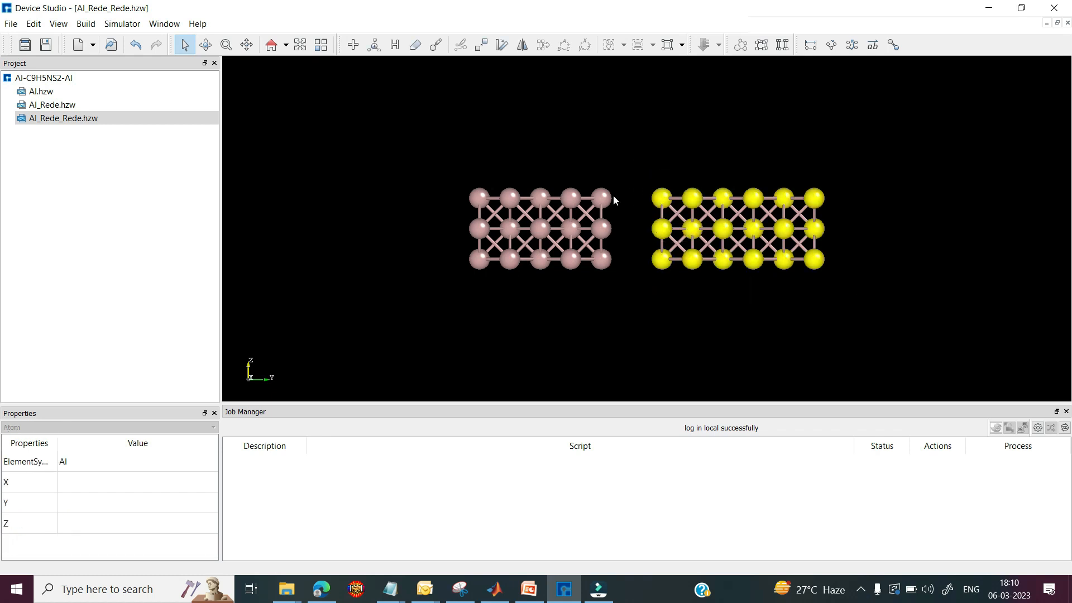
click(481, 45)
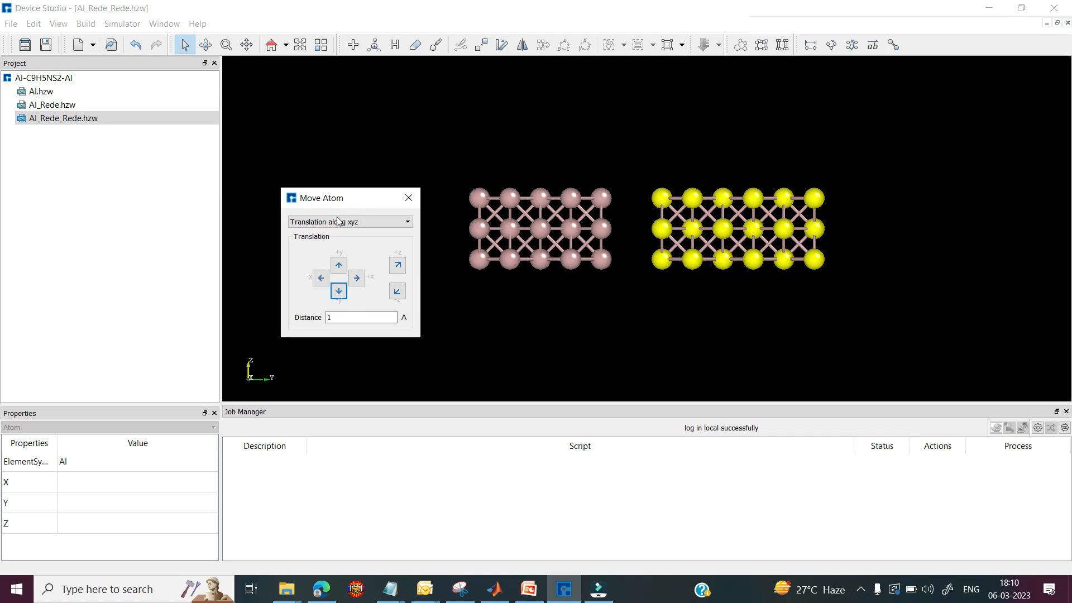
click(357, 224)
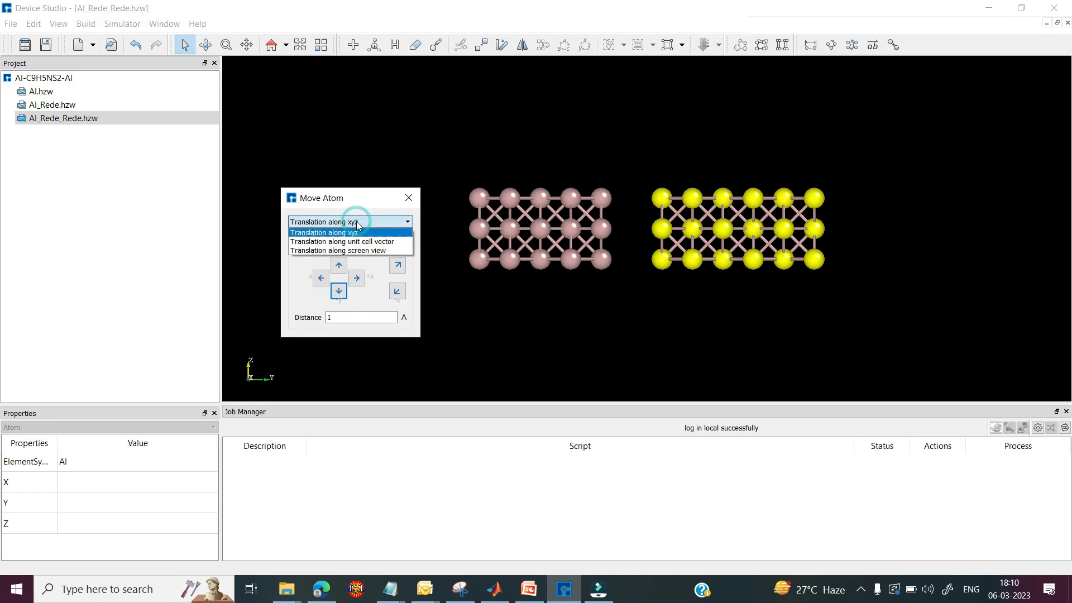
click(364, 251)
click(344, 317)
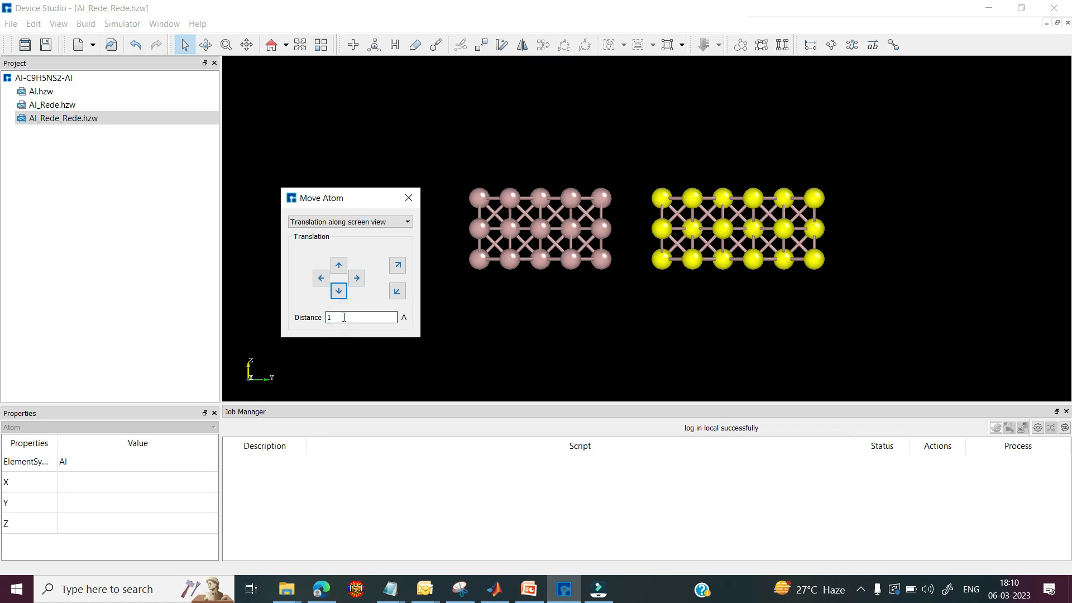
text(8.05)
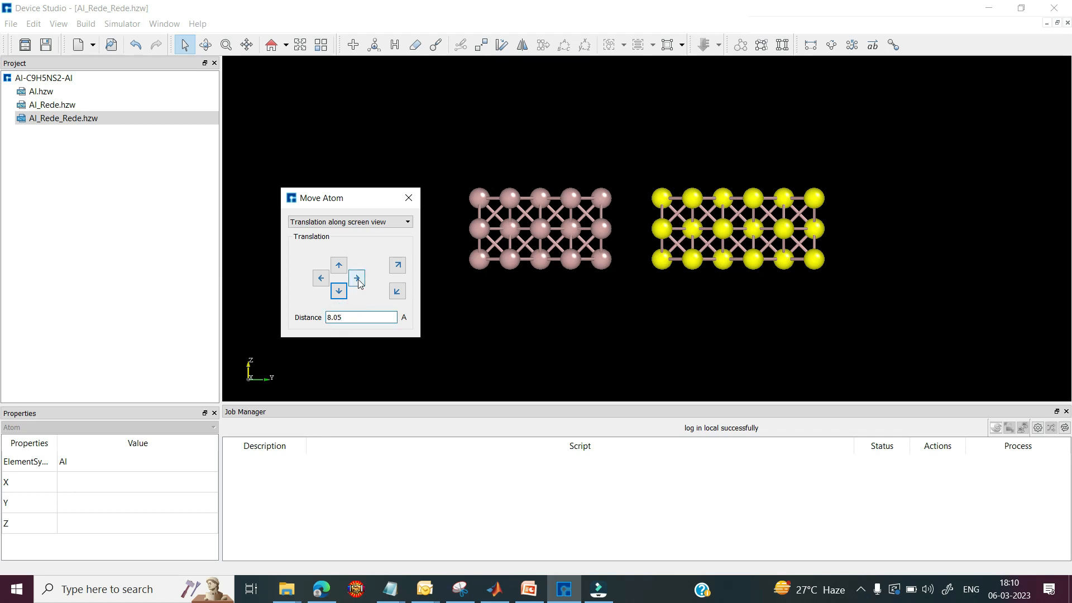
click(357, 278)
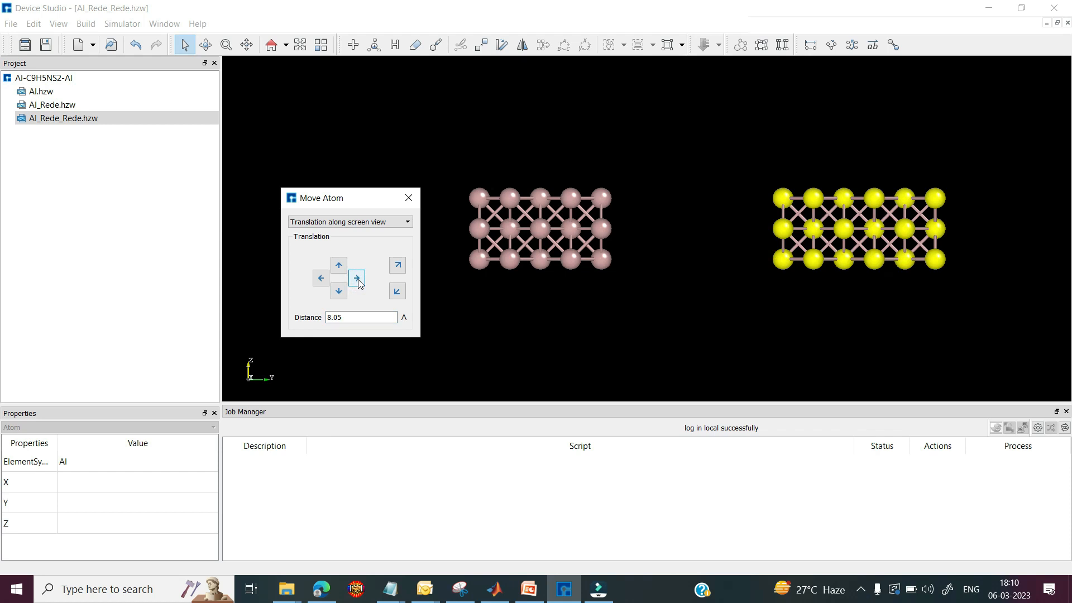
key(Escape)
Step: Import the local molecule file leucoline from the 0Dmaterials > Molecules > Crystalline material folder
click(10, 25)
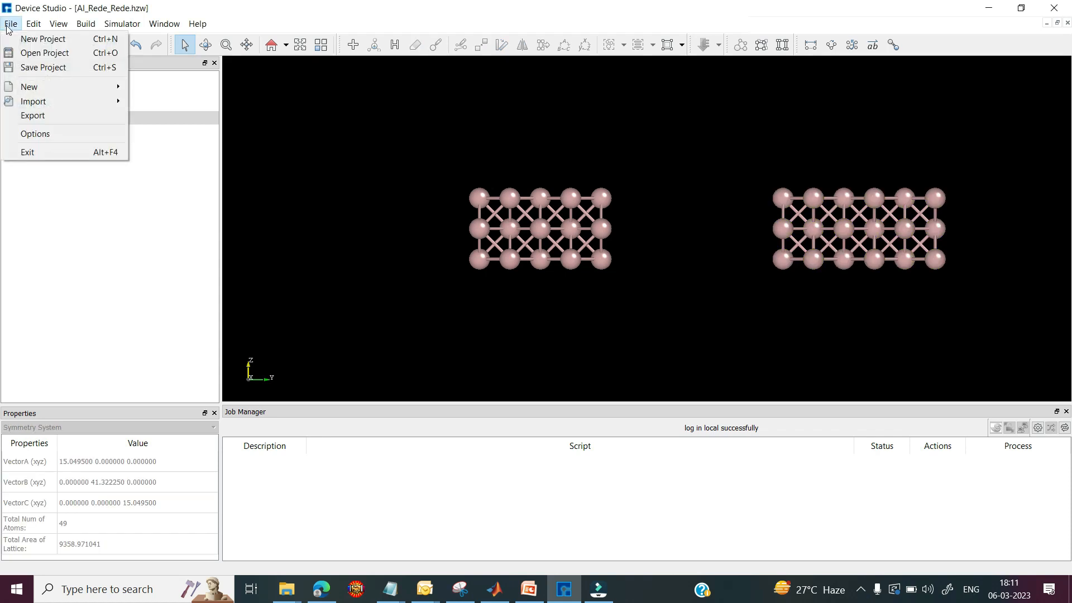
click(32, 102)
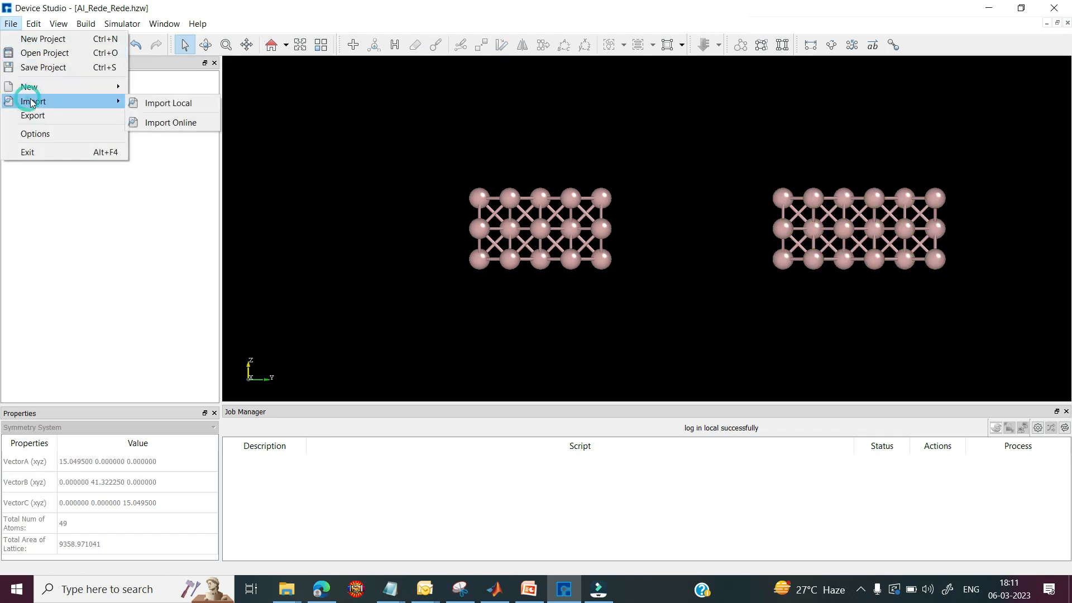
click(152, 104)
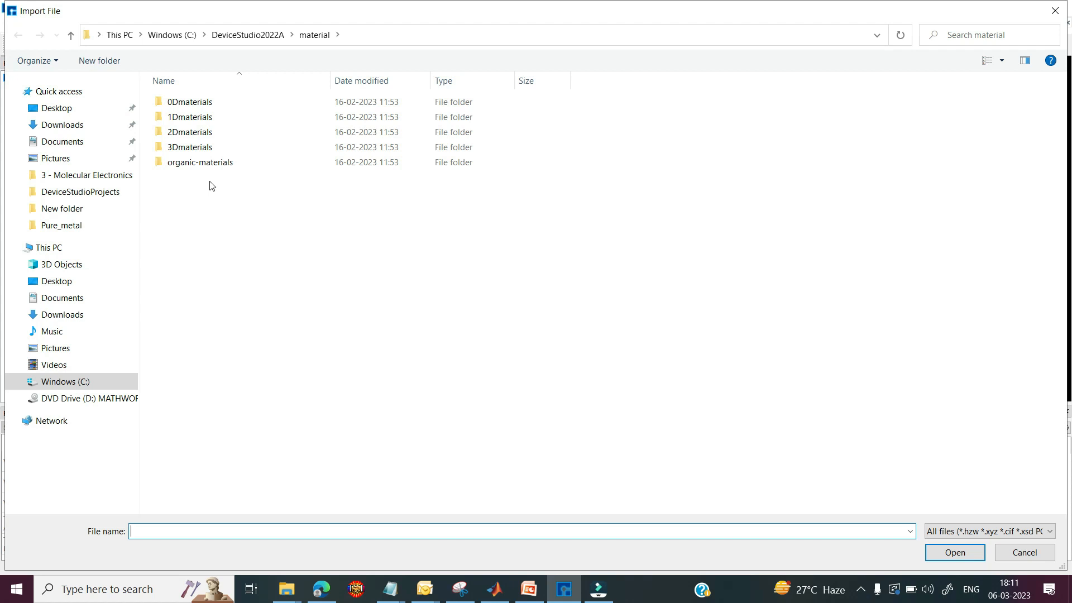
double_click(202, 105)
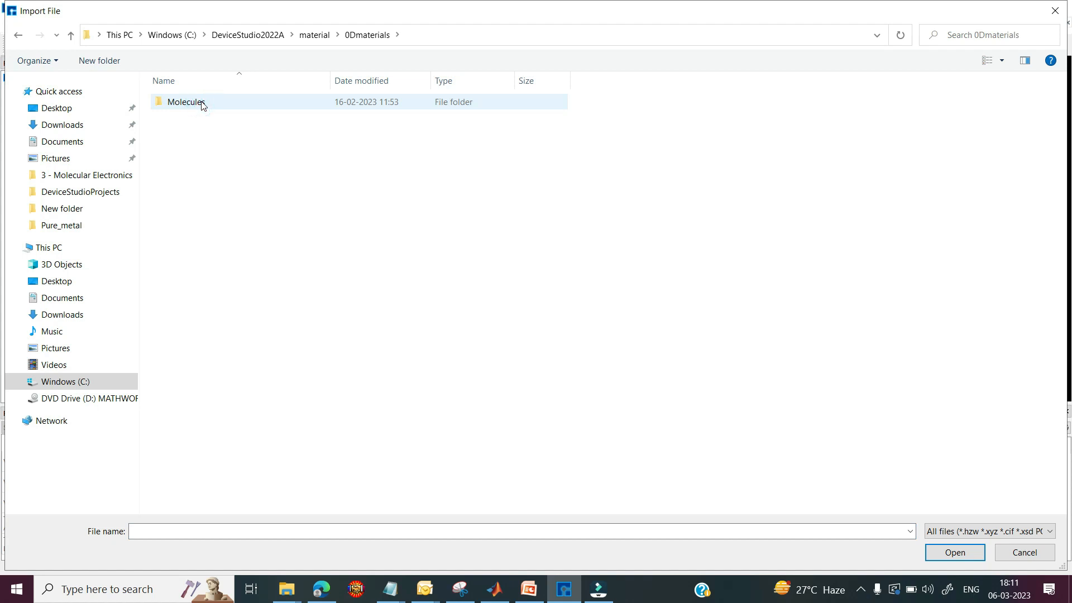
double_click(203, 106)
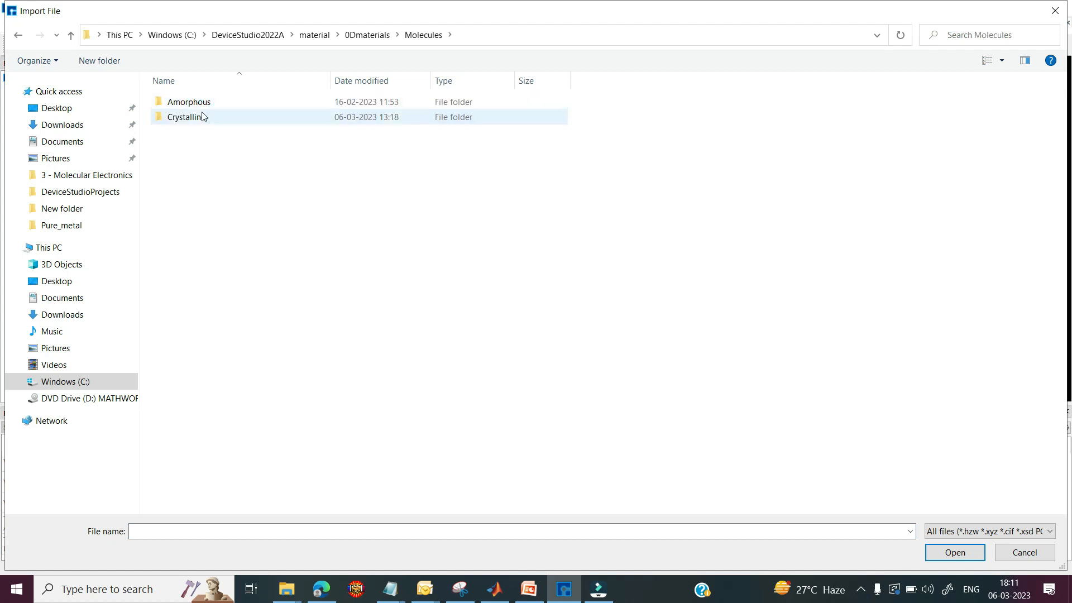
double_click(204, 119)
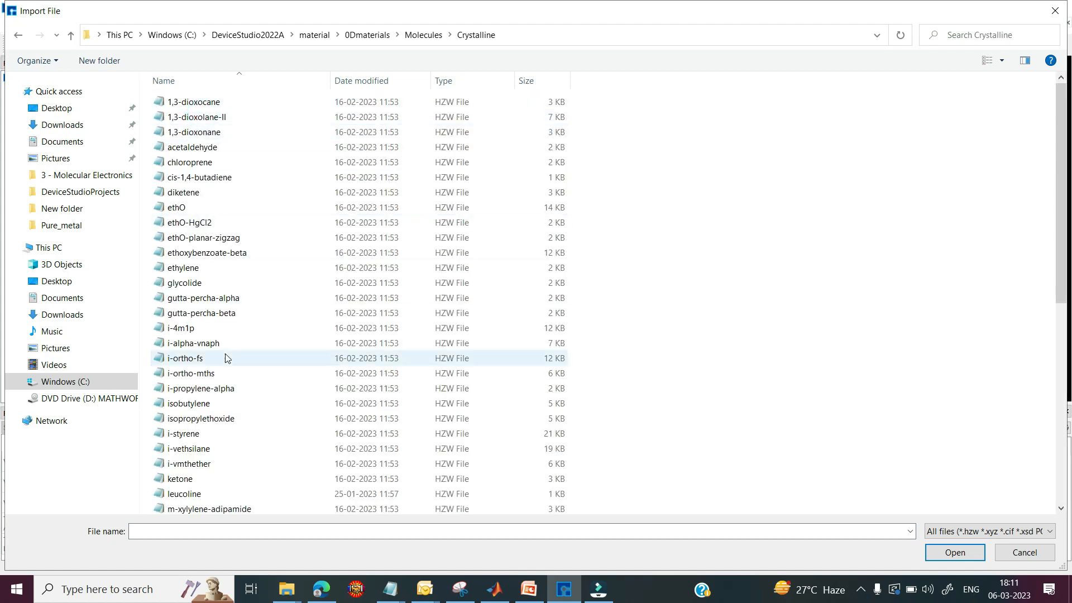
click(200, 495)
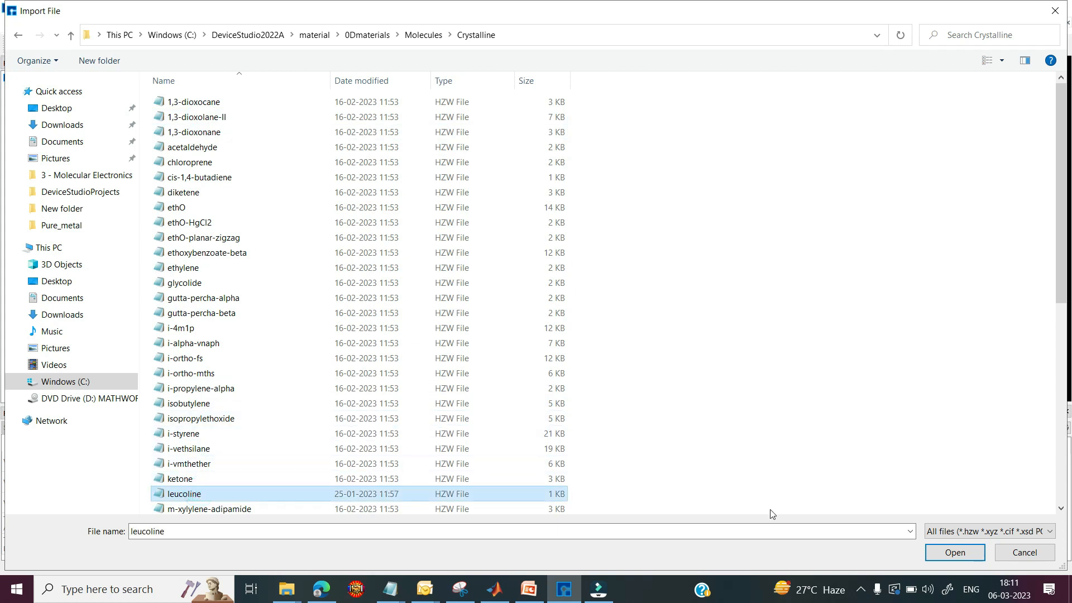
click(944, 552)
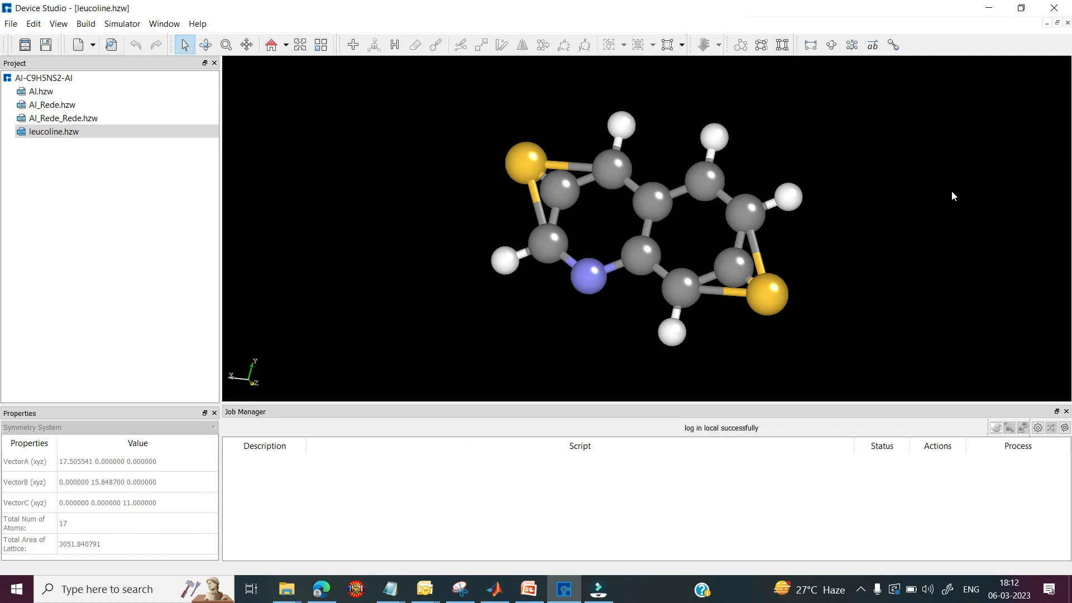
Step: Move the sulfur atom at the molecule's positive X end 0.1 Å outward using translation along screen view
right_drag(951, 190, 669, 86)
click(669, 86)
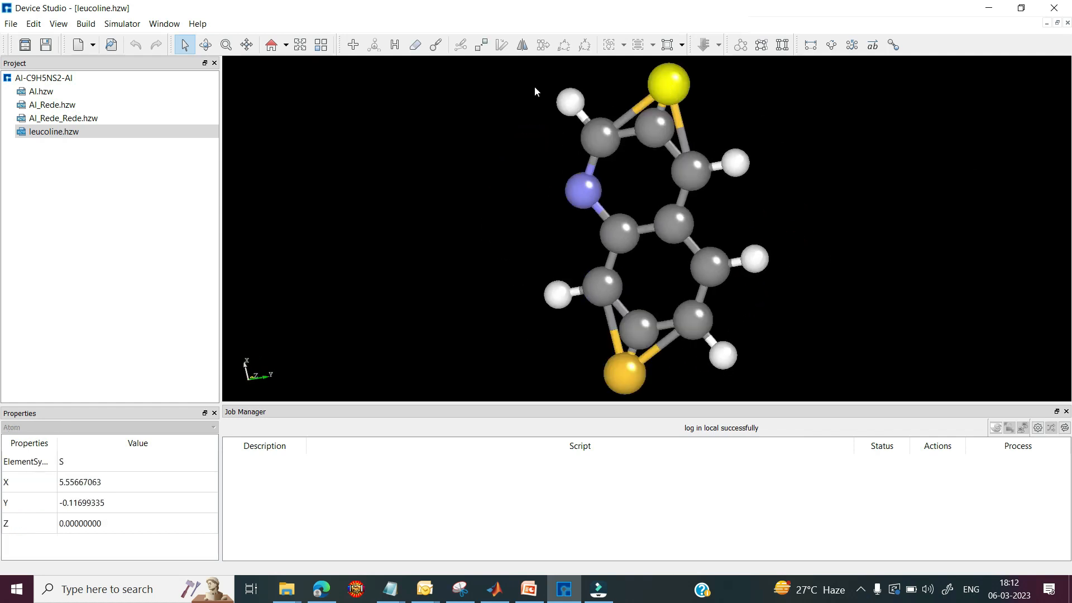
click(481, 45)
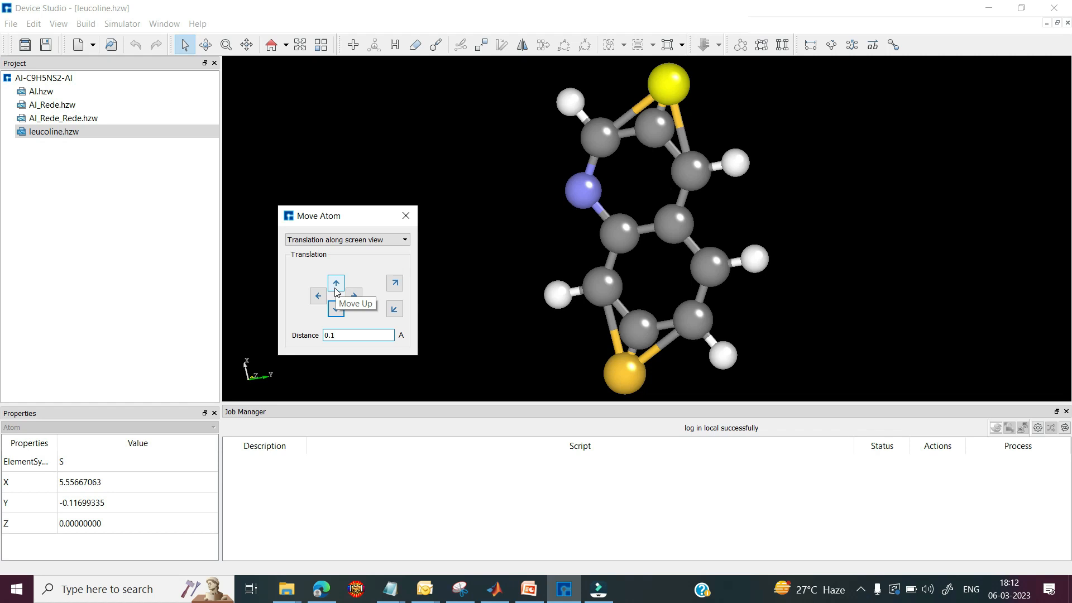
click(336, 293)
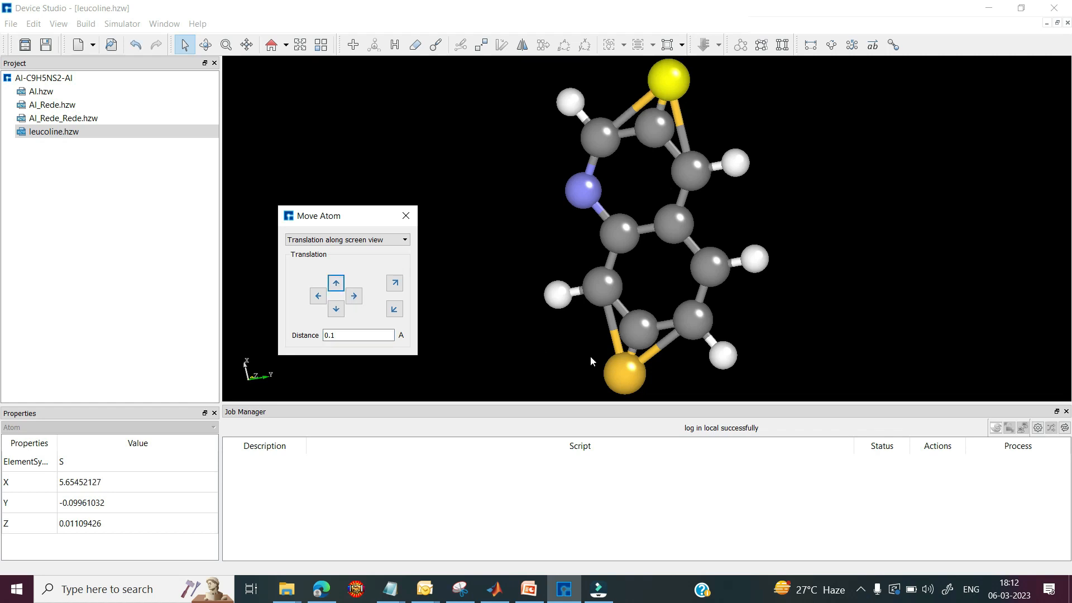
Step: Move the sulfur atom at the molecule's opposite end 0.1 Å outward and regenerate the molecule's bonds
click(590, 358)
click(620, 374)
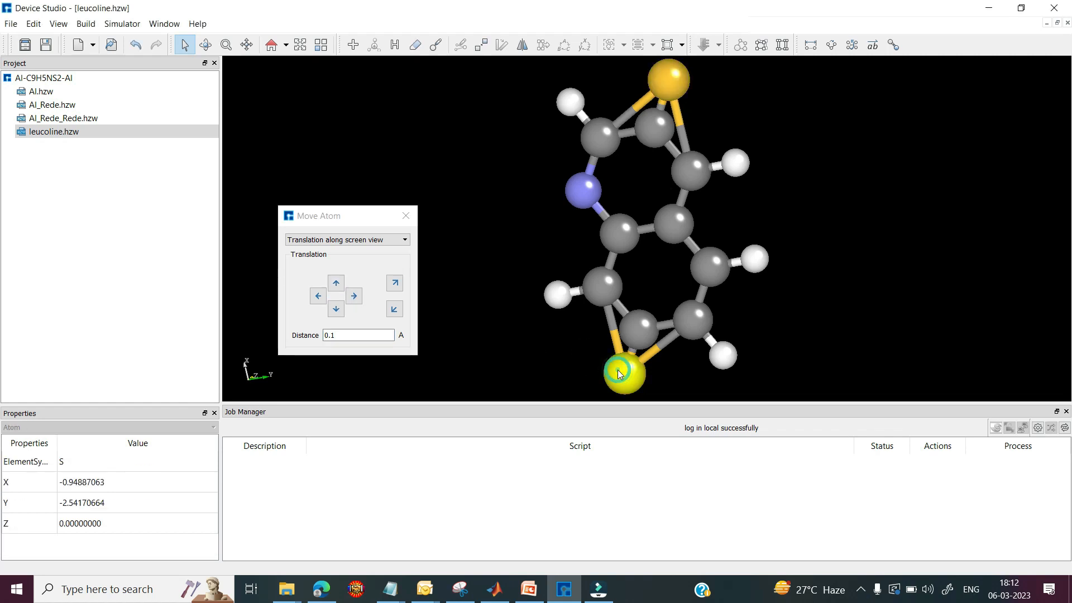
click(335, 309)
click(406, 215)
click(829, 217)
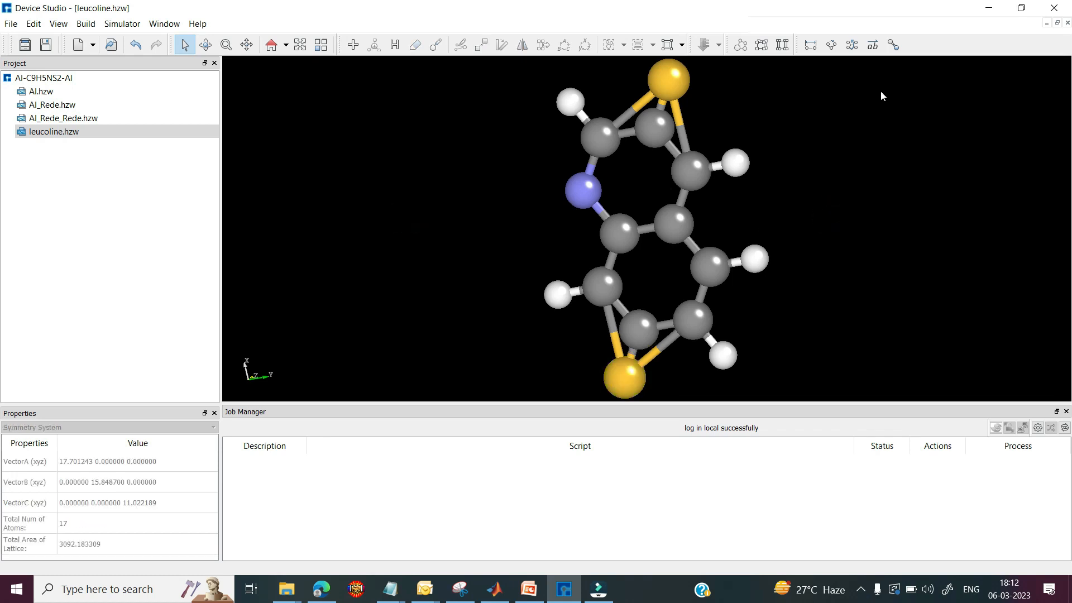
click(892, 45)
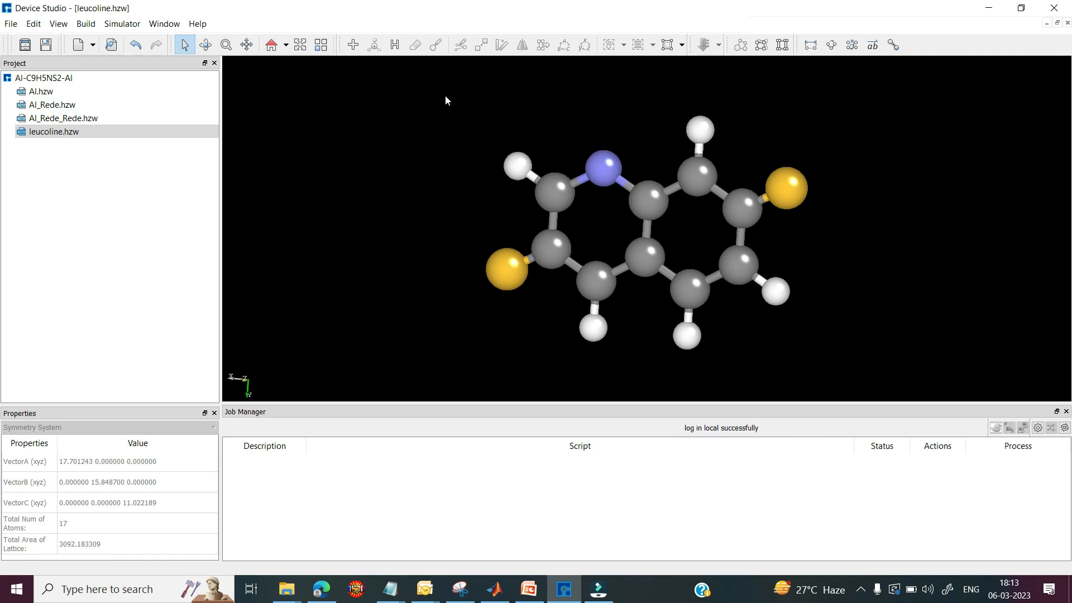
Step: Copy the whole leucoline molecule into the Al_Rede_Rede.hzw structure with the two Al electrodes
drag(445, 95, 832, 361)
double_click(92, 118)
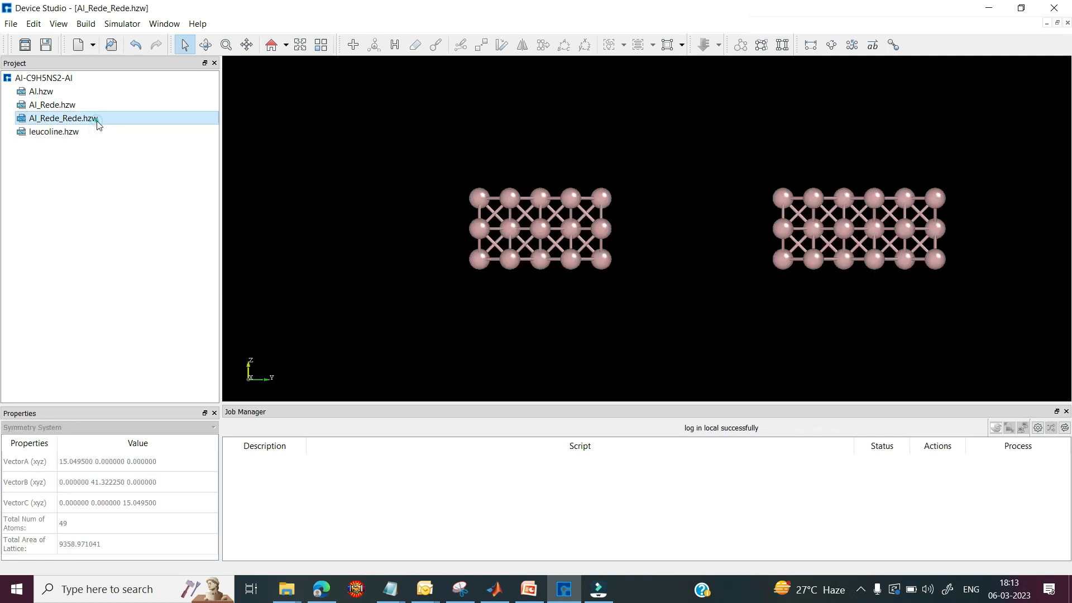
click(432, 238)
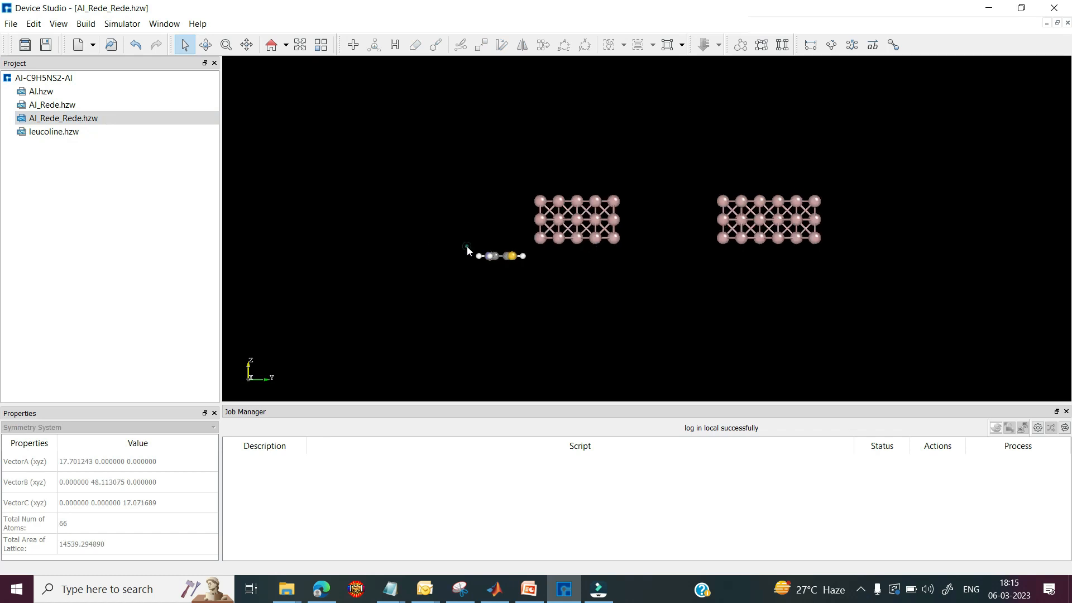
Step: Move the pasted molecule into the middle of the gap between the two Al electrodes, level with their centre row
drag(466, 247, 540, 269)
click(481, 45)
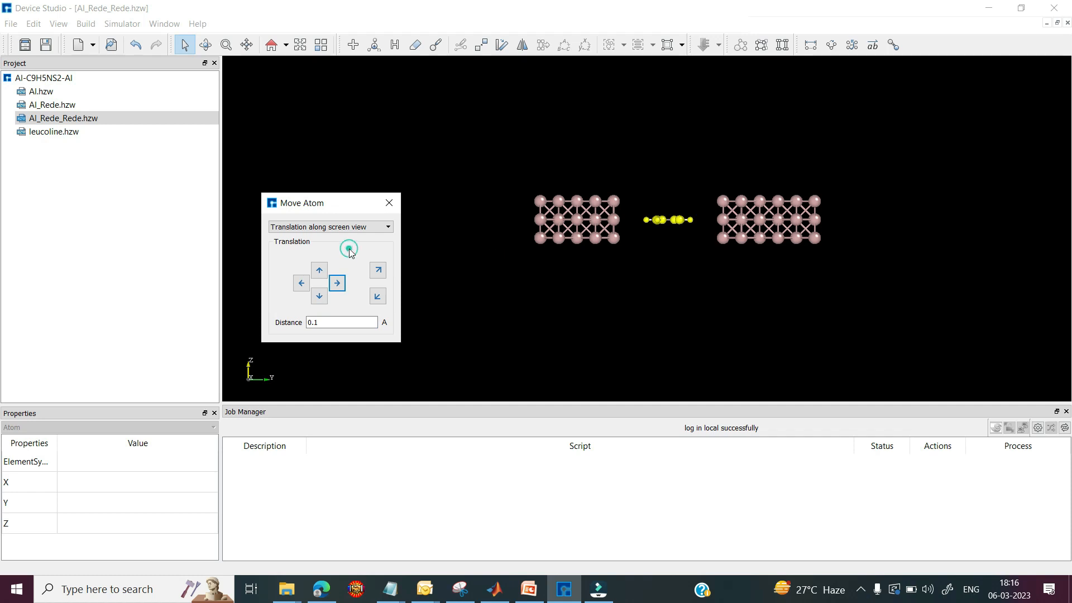
click(664, 240)
Step: Rotate the molecule around its selection center along the screen vector so its sulfur atoms face the middle Al atoms of both electrodes
drag(638, 196, 697, 237)
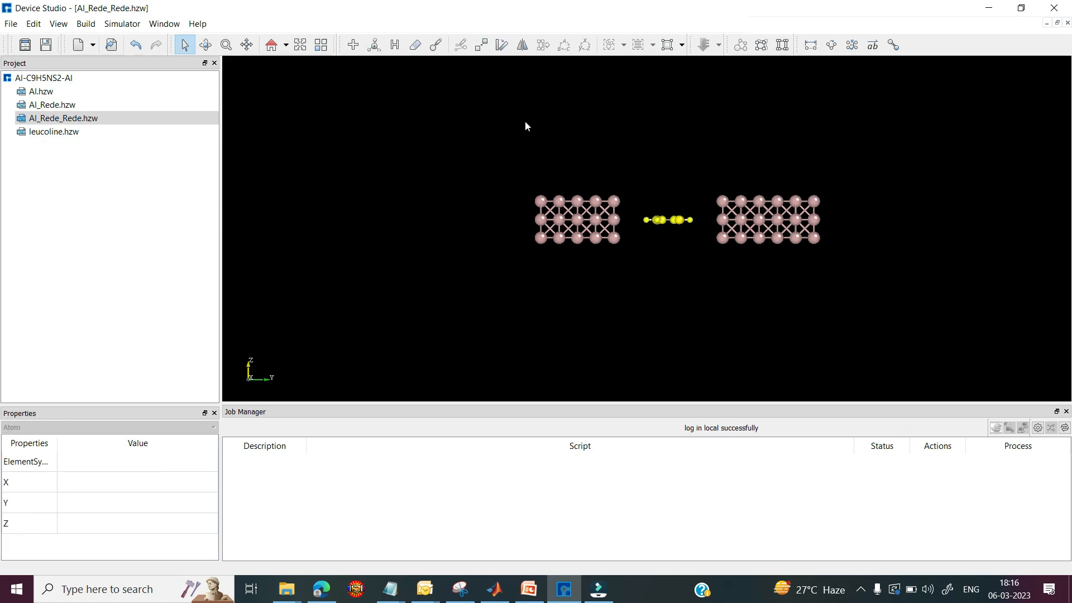
click(501, 45)
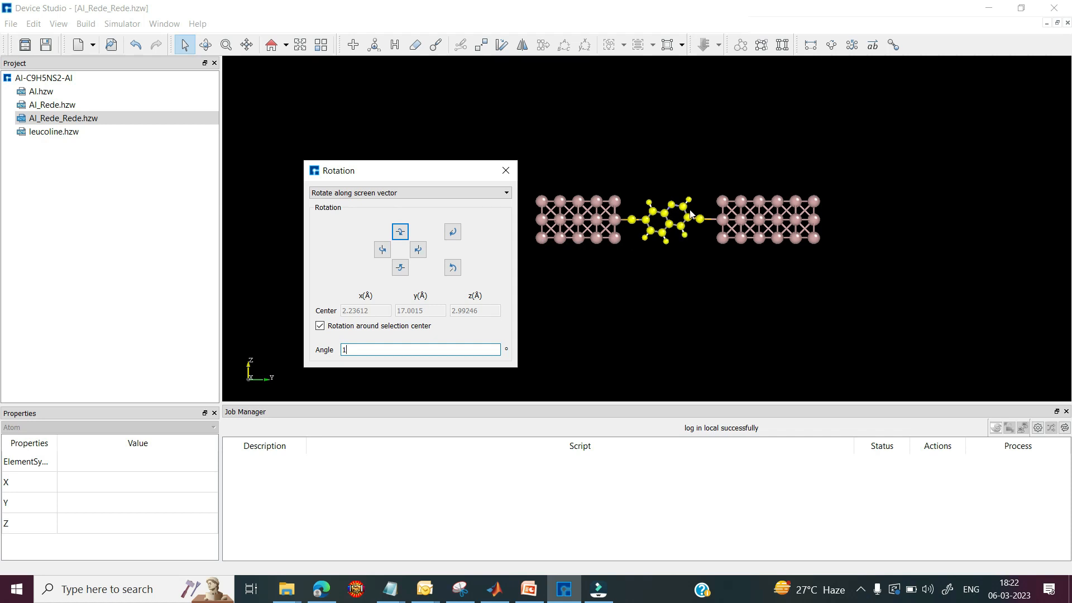
click(671, 129)
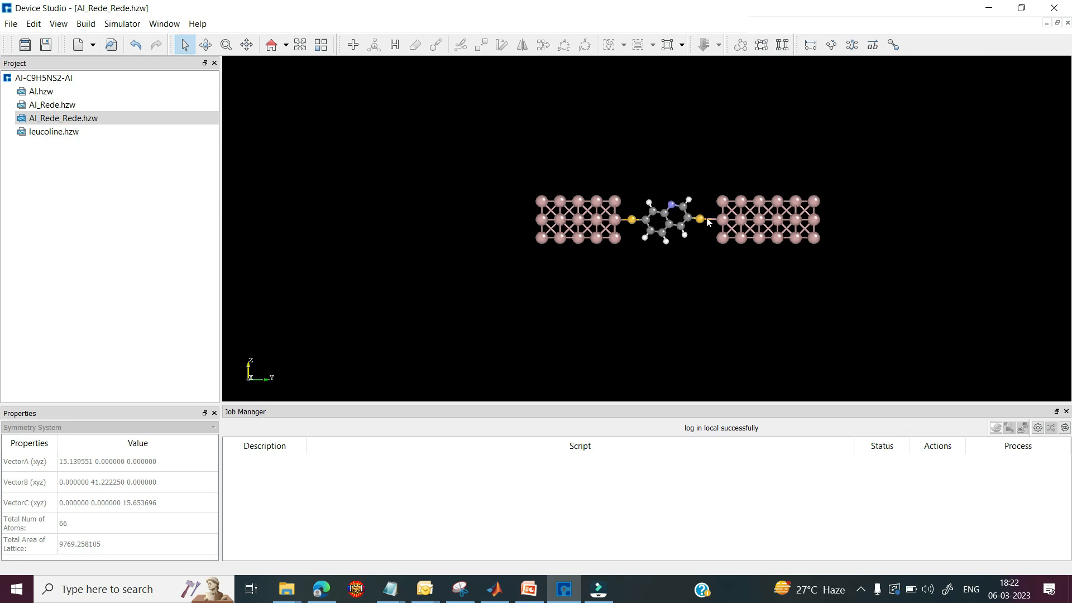
Step: Convert the junction to a crystal with primitive vectors a = 20 Å, b = 32 Å and c = 20 Å, and center it in the cell
click(762, 44)
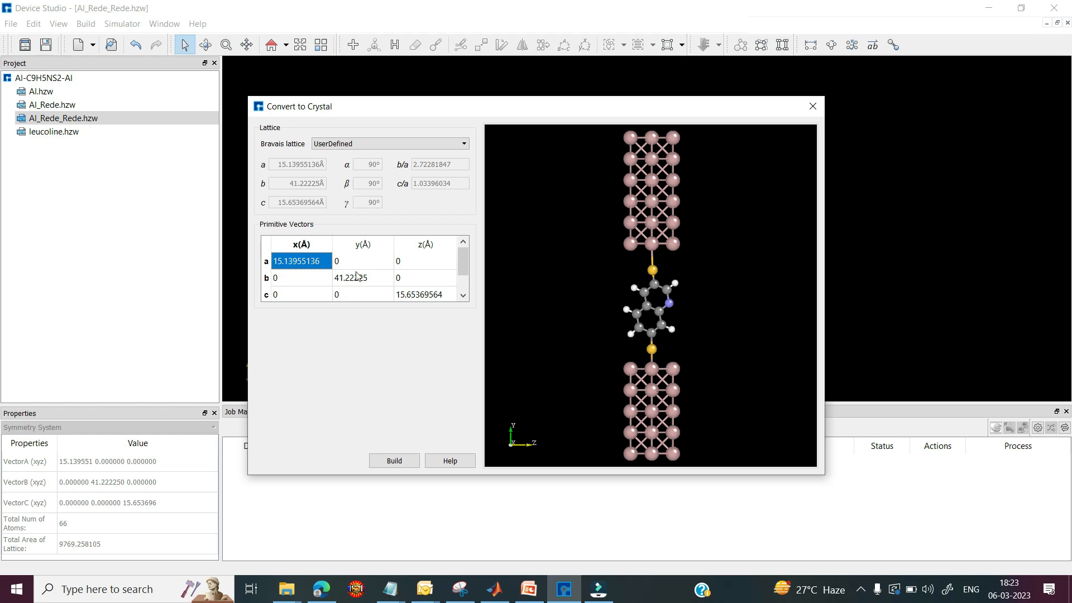
text(20)
key(Return)
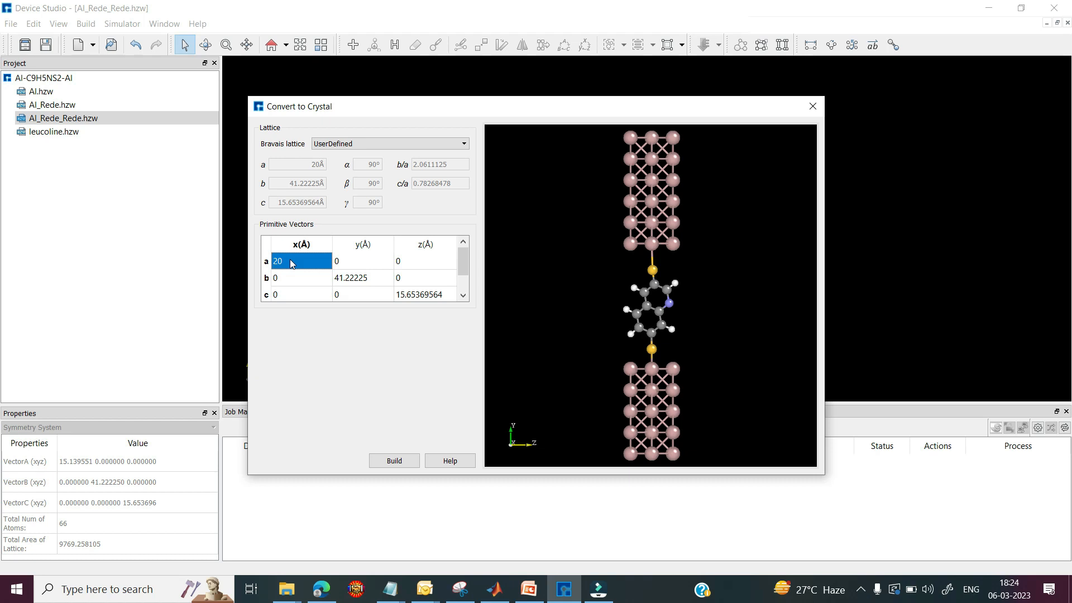
click(368, 278)
text(32)
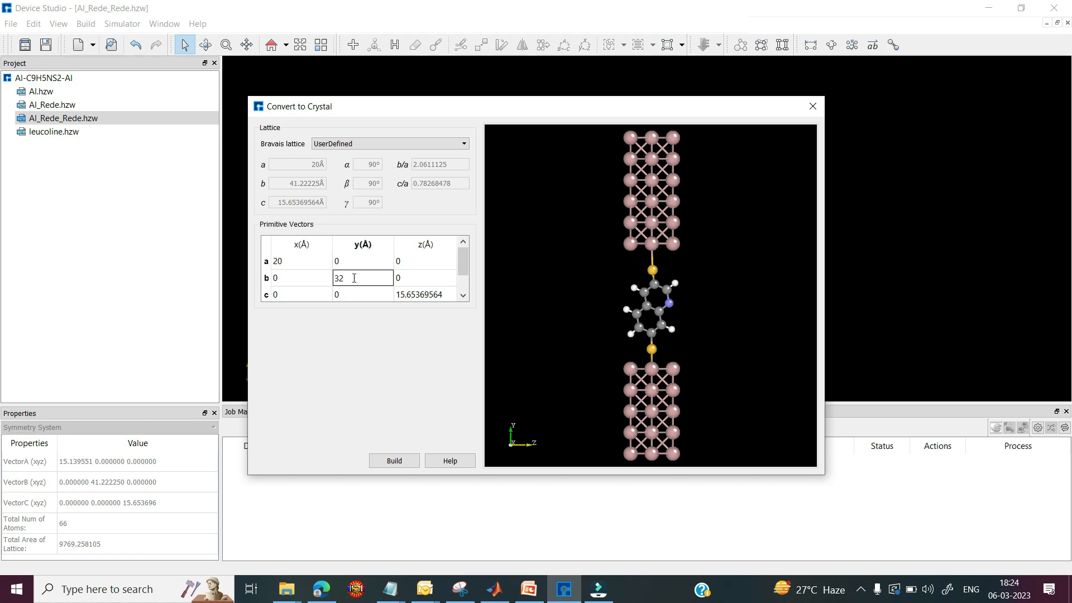
click(418, 295)
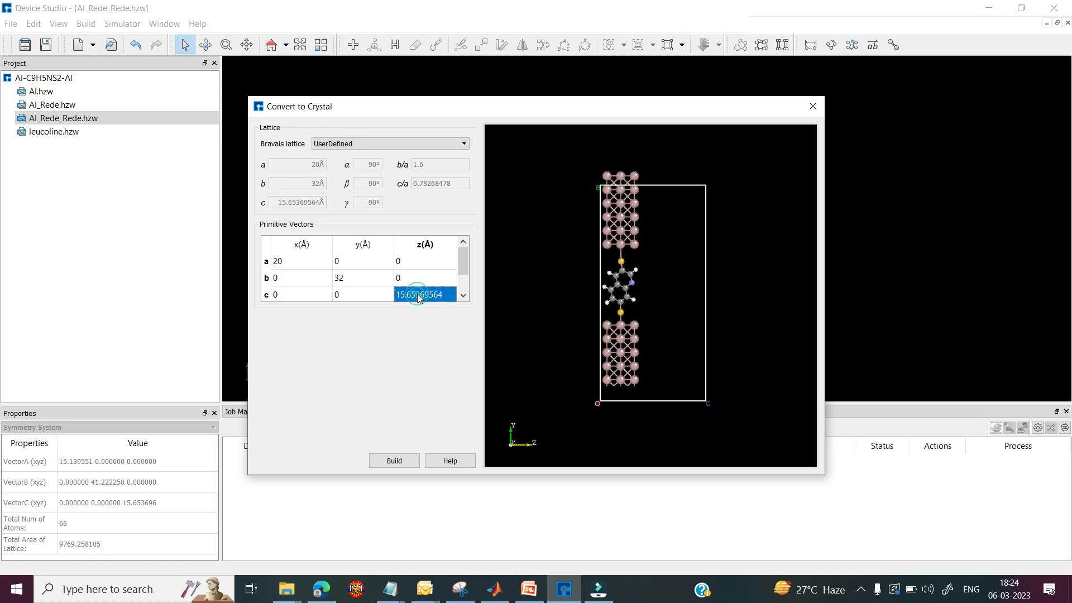
text(20)
drag(626, 268, 669, 331)
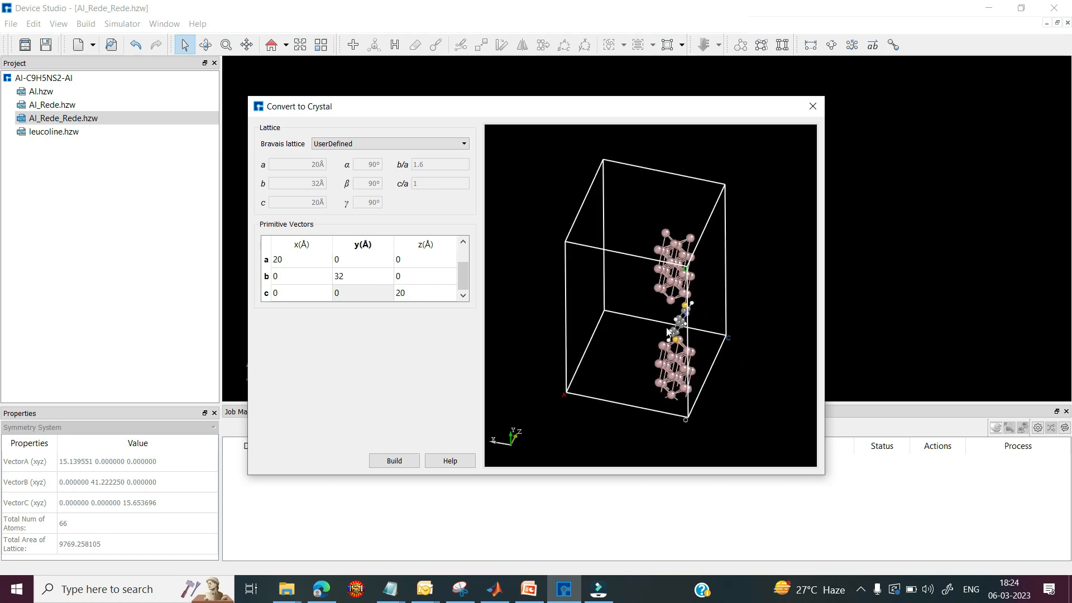
click(394, 462)
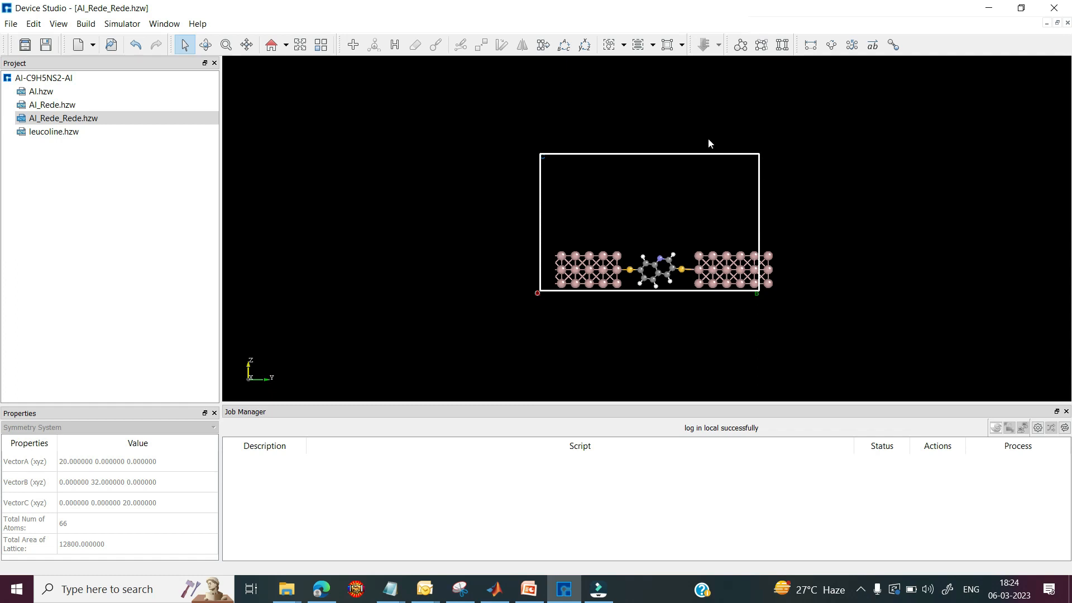
click(638, 46)
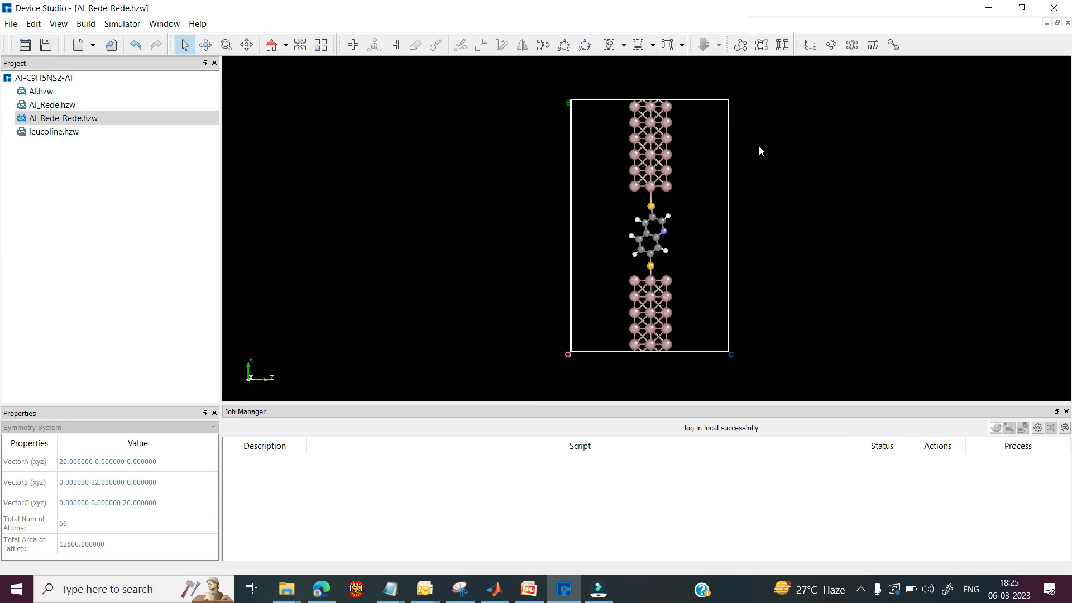
Step: Convert the crystal to a two-electrode device with bottom and top electrodes extended -4.0495 Å and 4.0495 Å along y, previewing before building
click(783, 45)
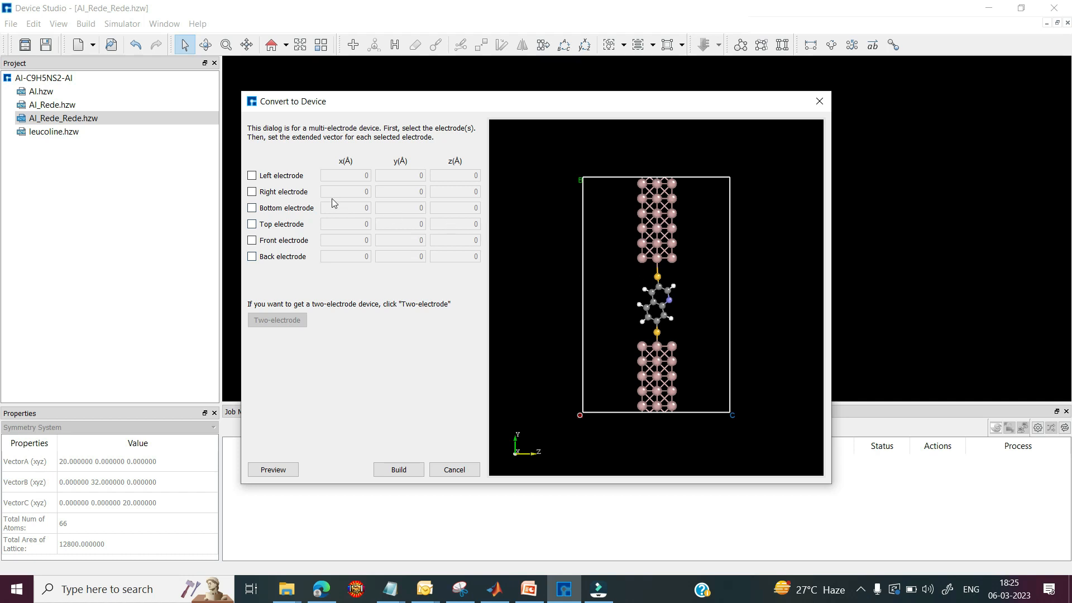
click(252, 208)
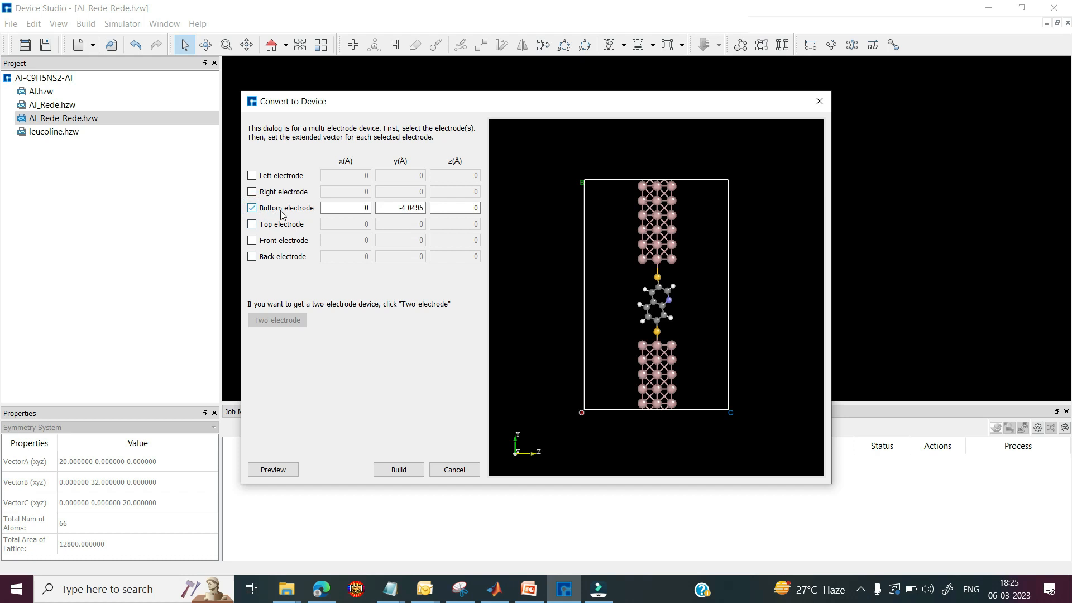
click(253, 223)
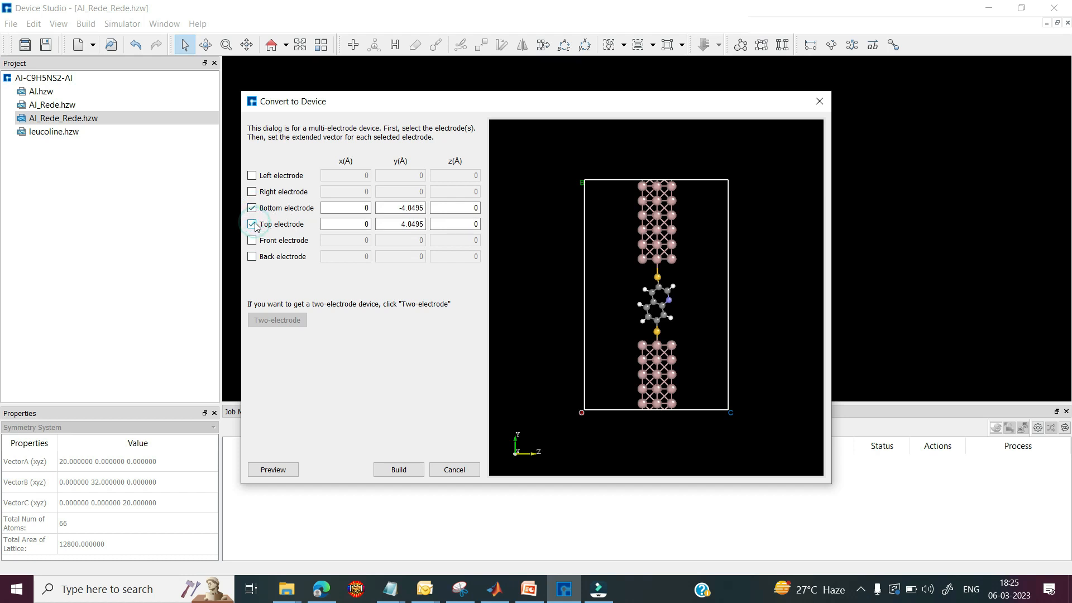
click(276, 467)
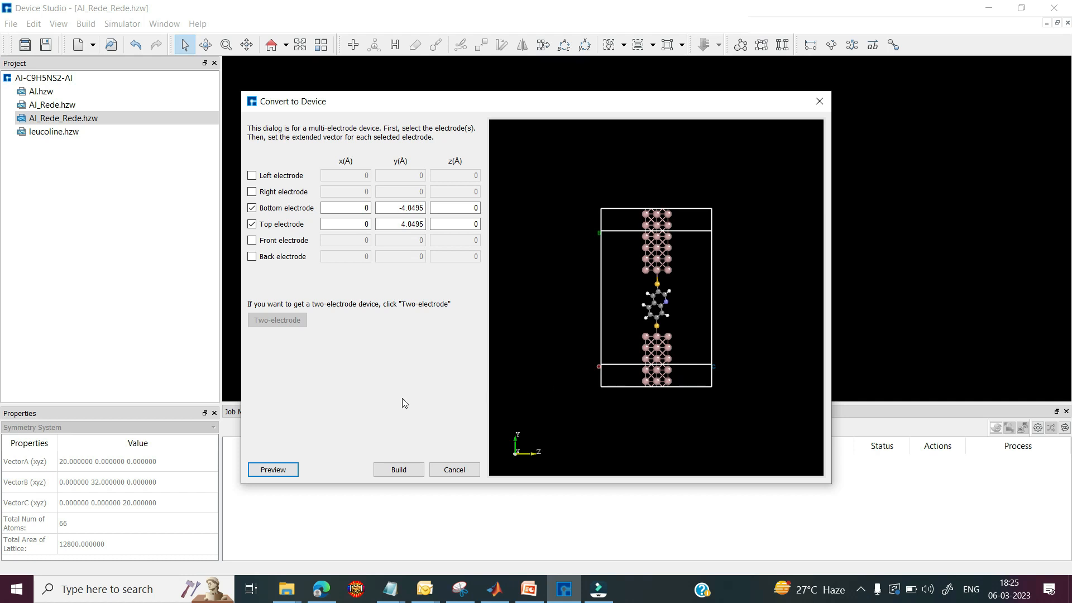
click(399, 469)
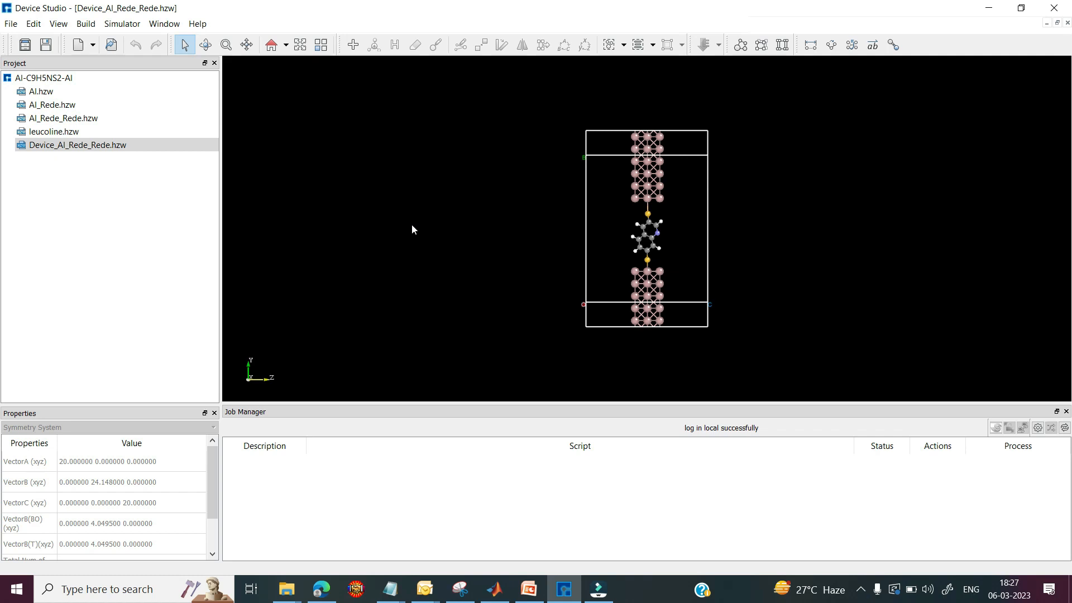
Step: Start a Nanodcal SCF calculation setup for the device, keeping the 80 Hartree energy cut-off and LDA_PZ81 exchange correlation
click(122, 23)
click(135, 40)
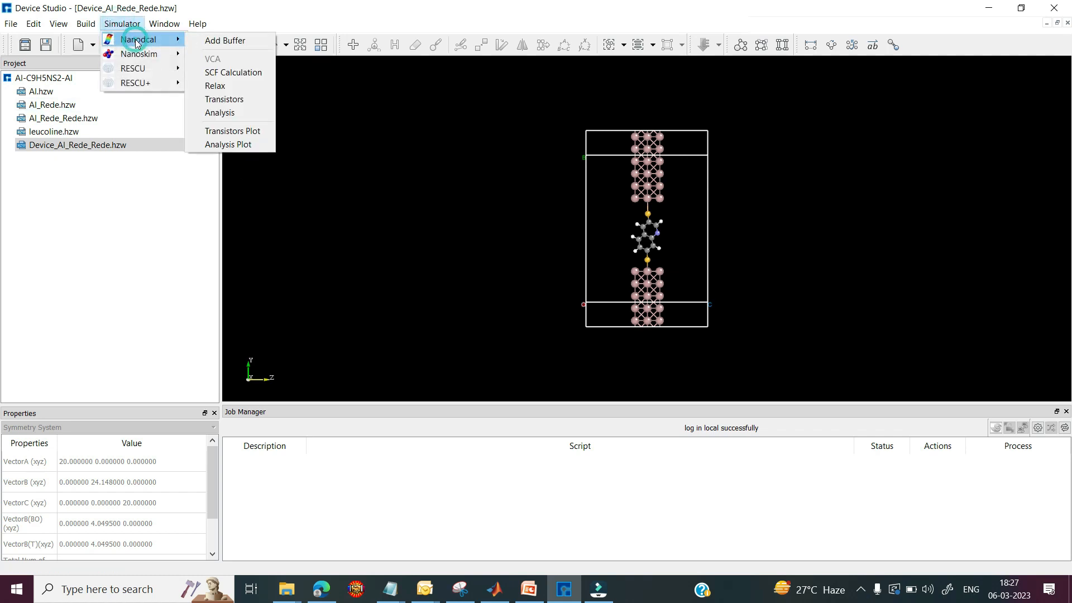
click(210, 76)
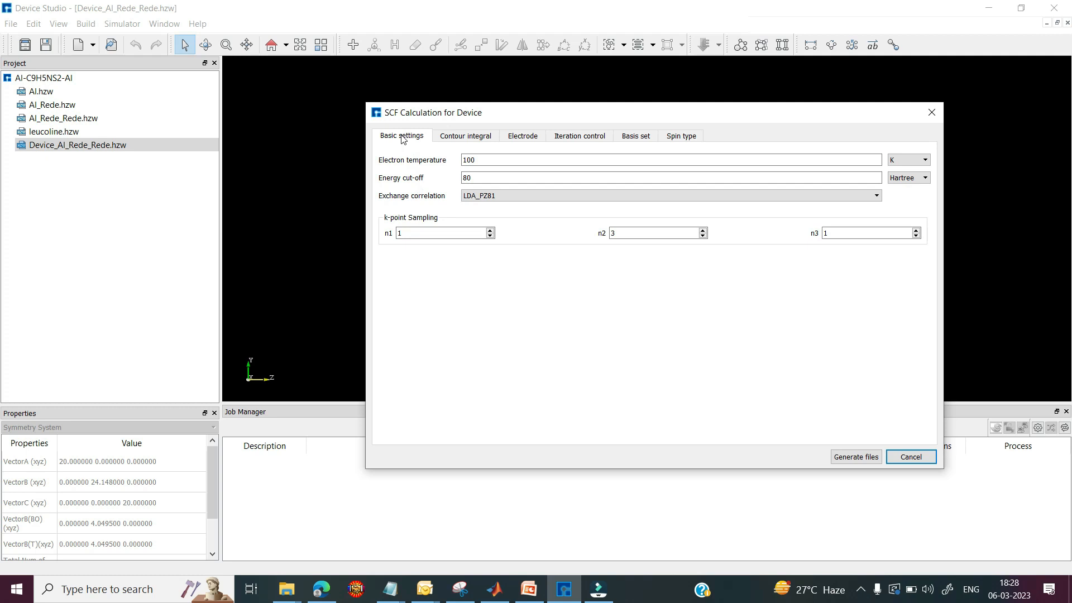
click(486, 177)
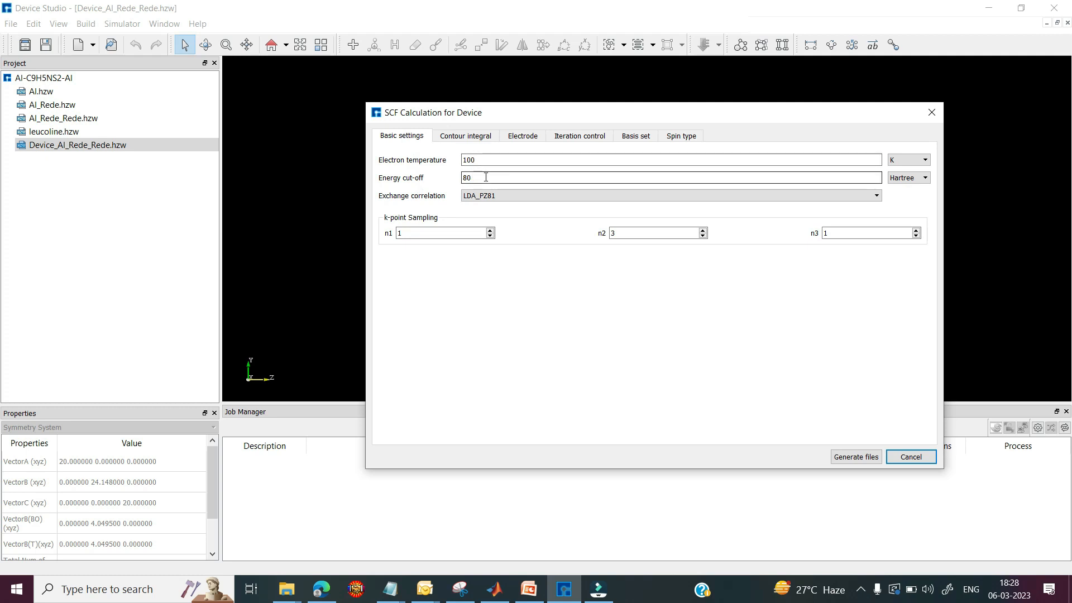
click(491, 196)
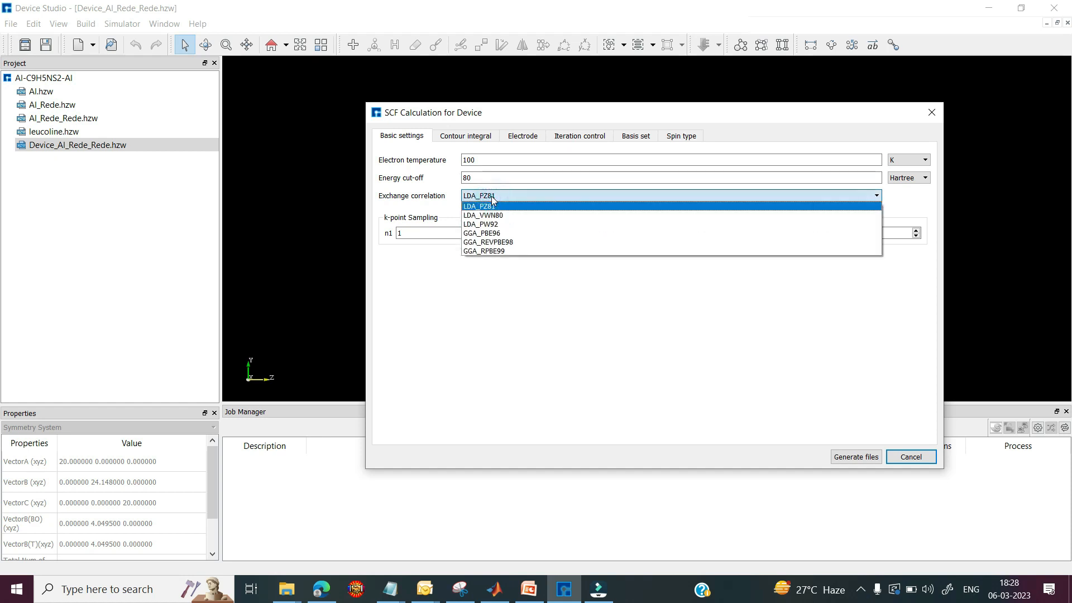
click(491, 198)
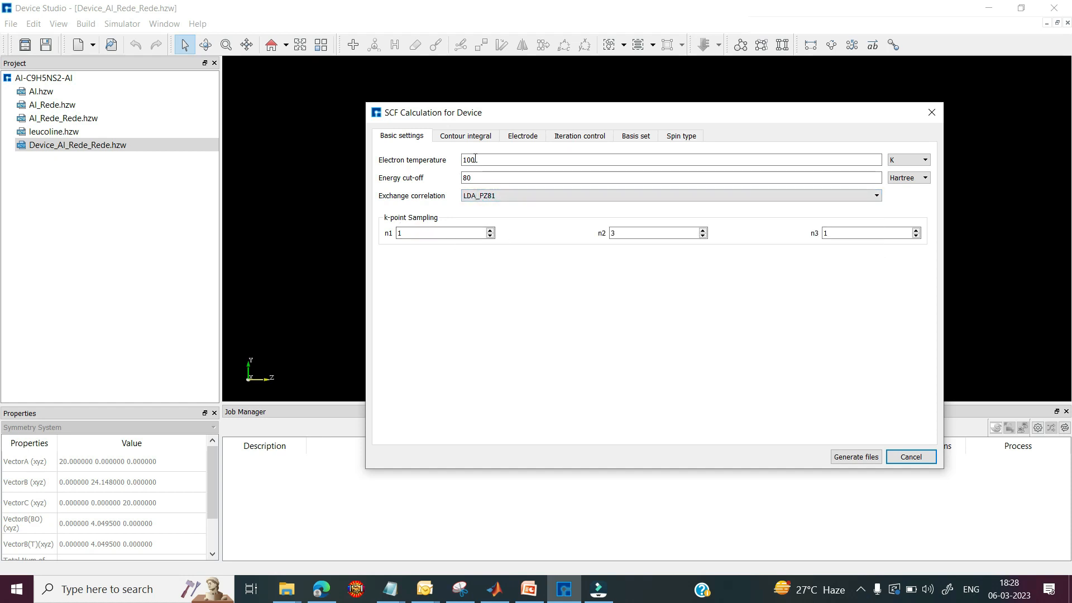
Step: Review the contour integral, electrode, iteration control and basis set settings of the SCF calculation
click(461, 137)
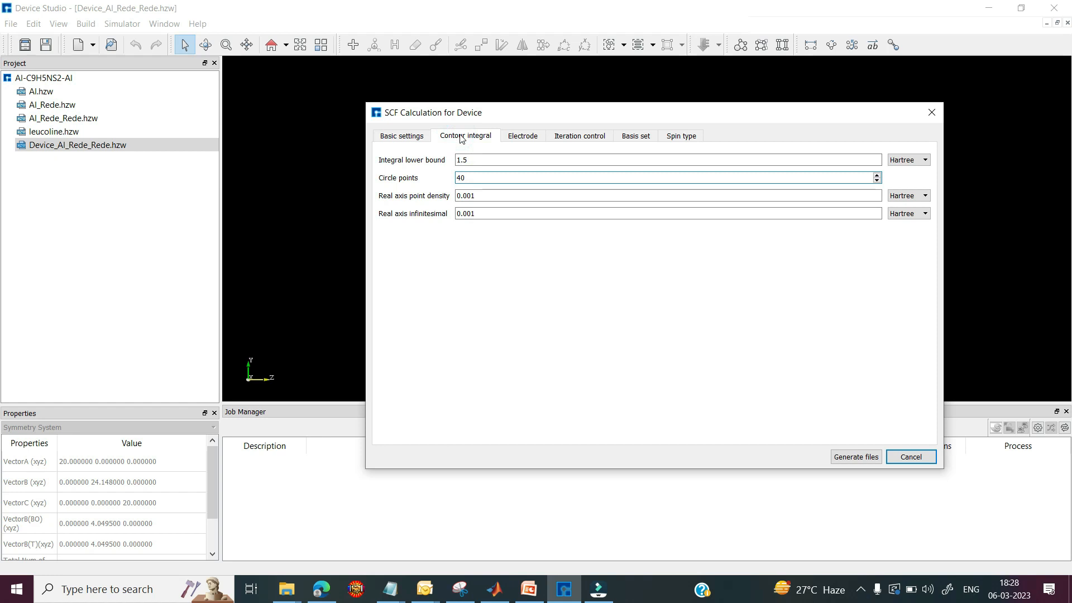
click(519, 139)
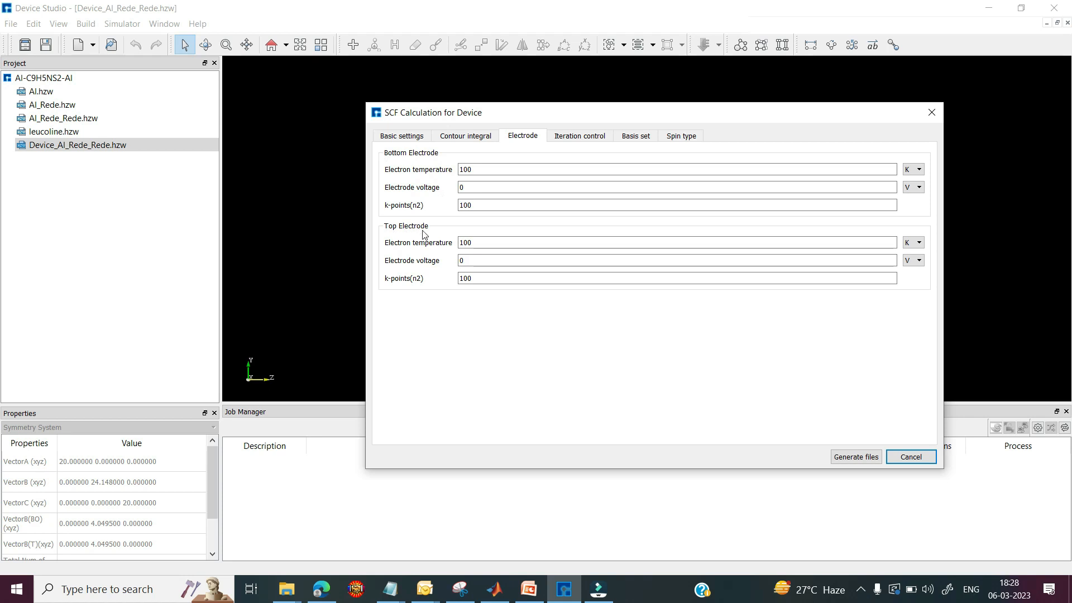
click(579, 140)
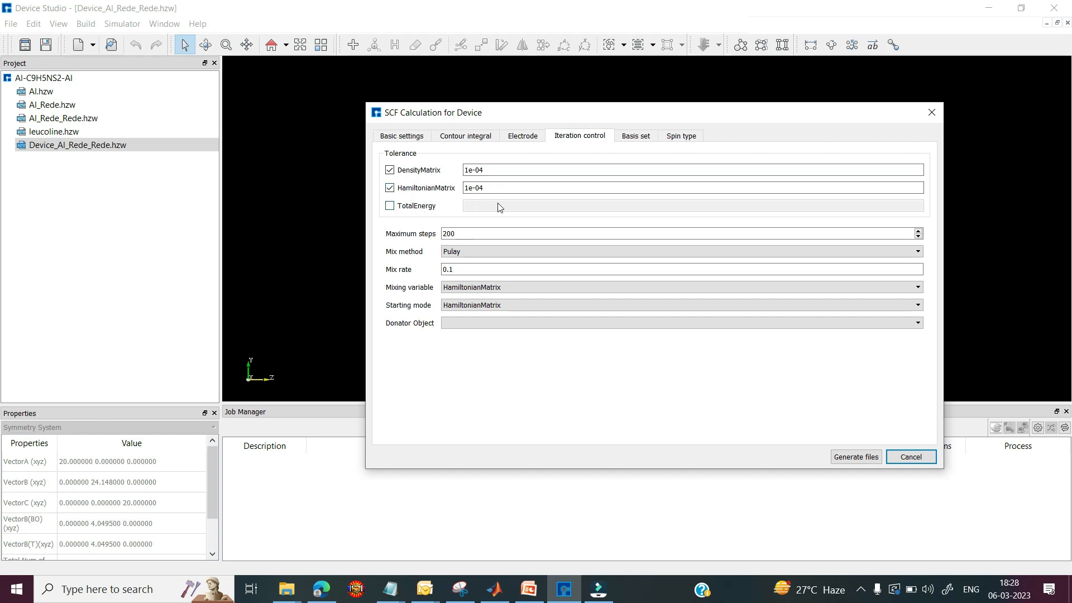
click(647, 135)
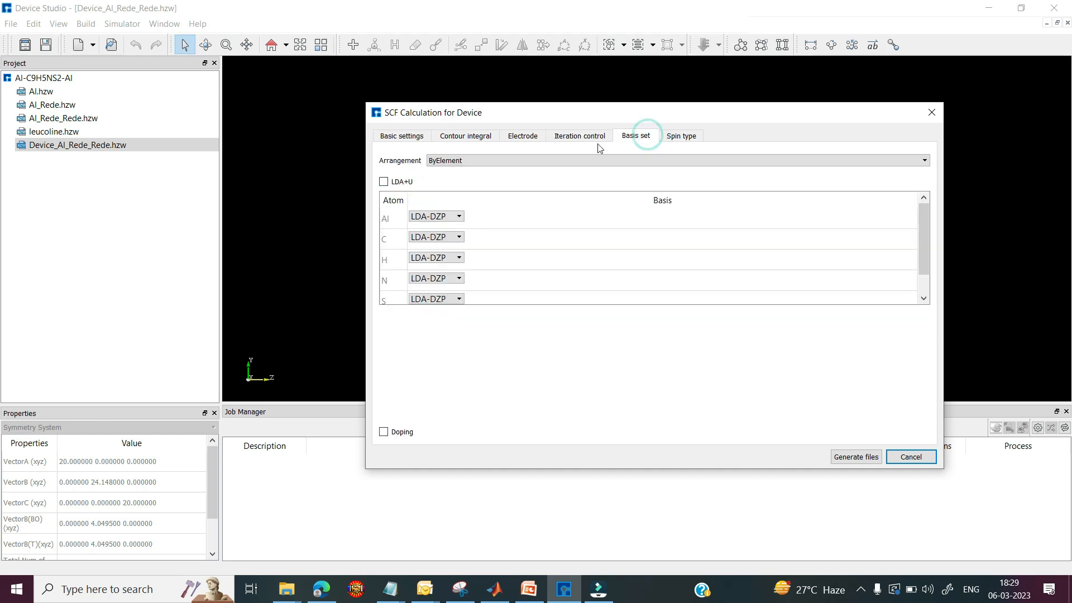
Step: Keep the spin type at NoSpin, set the k-point sampling n2 to 1, and generate the SCF input files
click(682, 136)
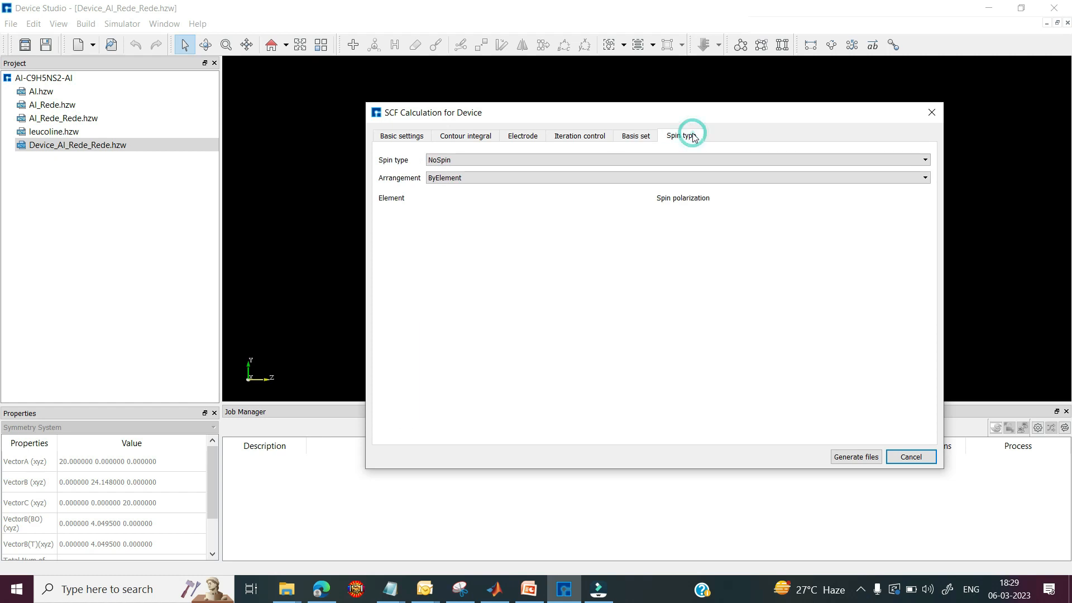
click(480, 161)
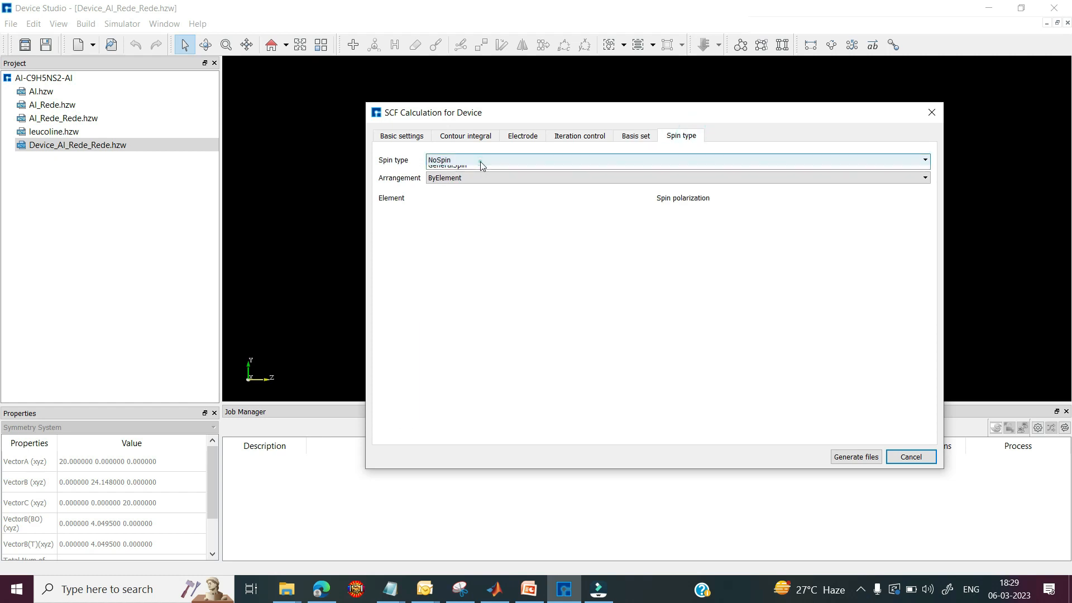
click(480, 162)
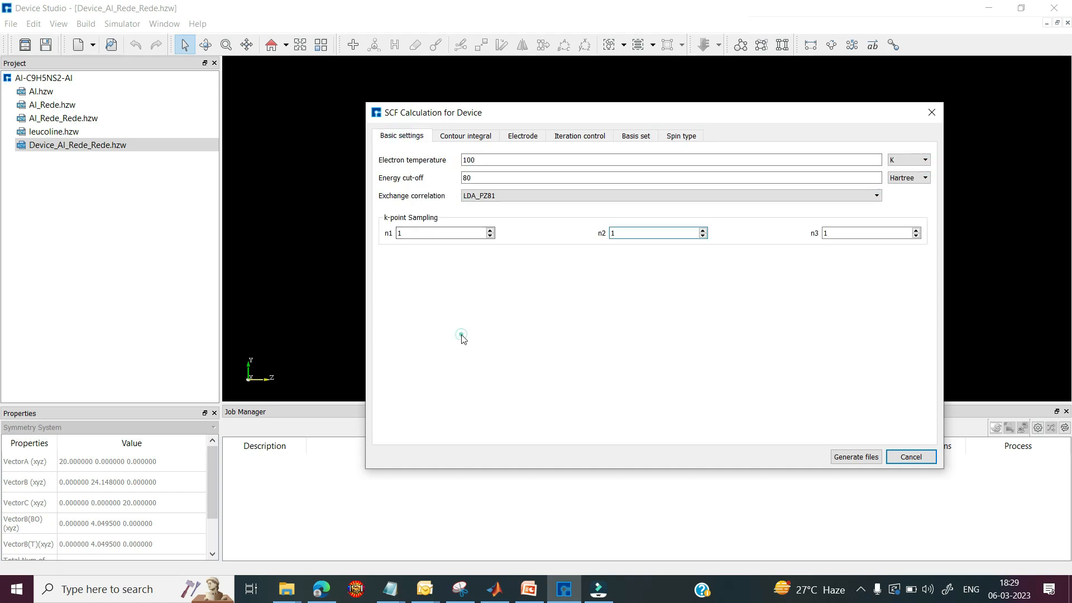
click(461, 334)
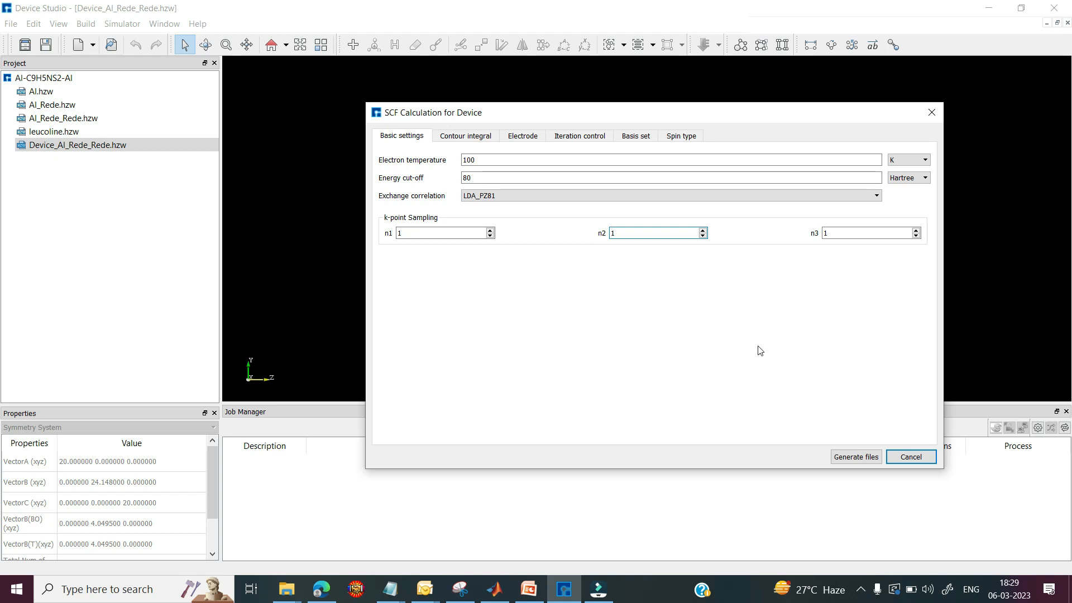
click(848, 457)
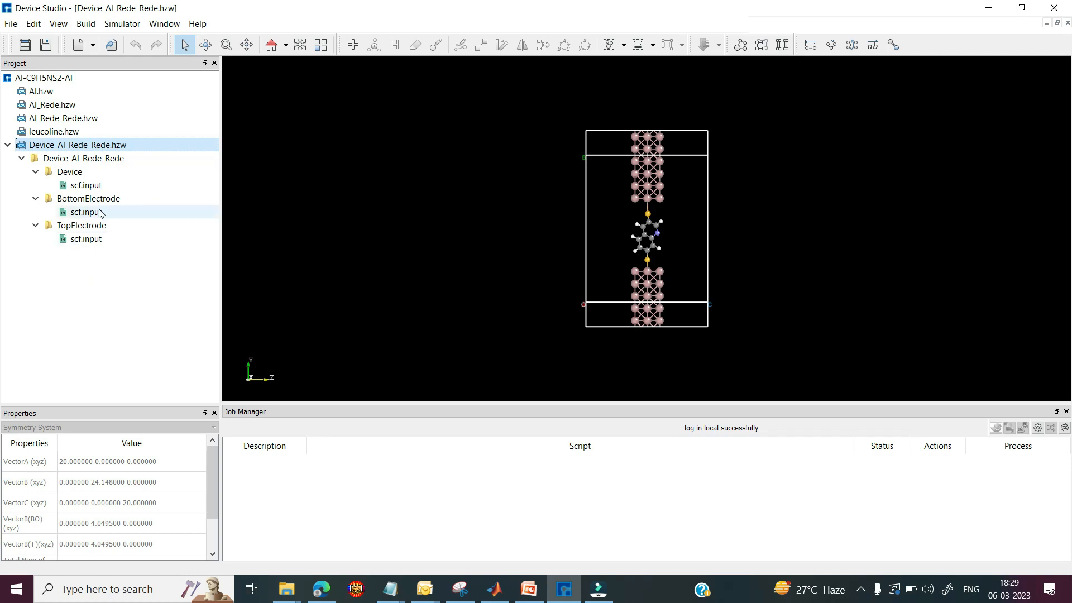
Step: Examine the contents of the generated scf.input files for the Device and the BottomElectrode, closing each one after reading
click(92, 186)
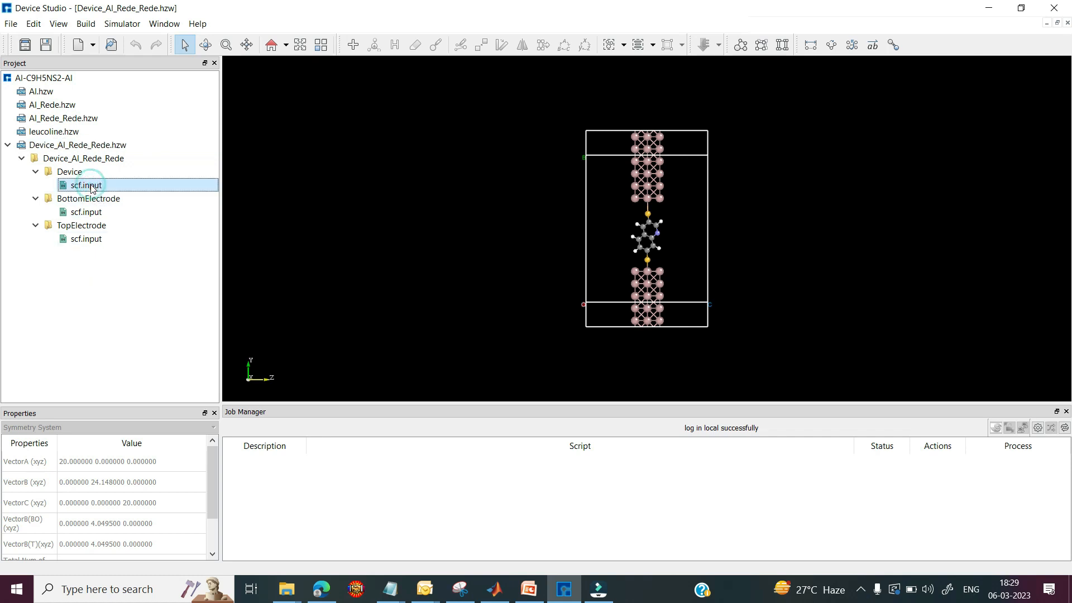
right_click(92, 186)
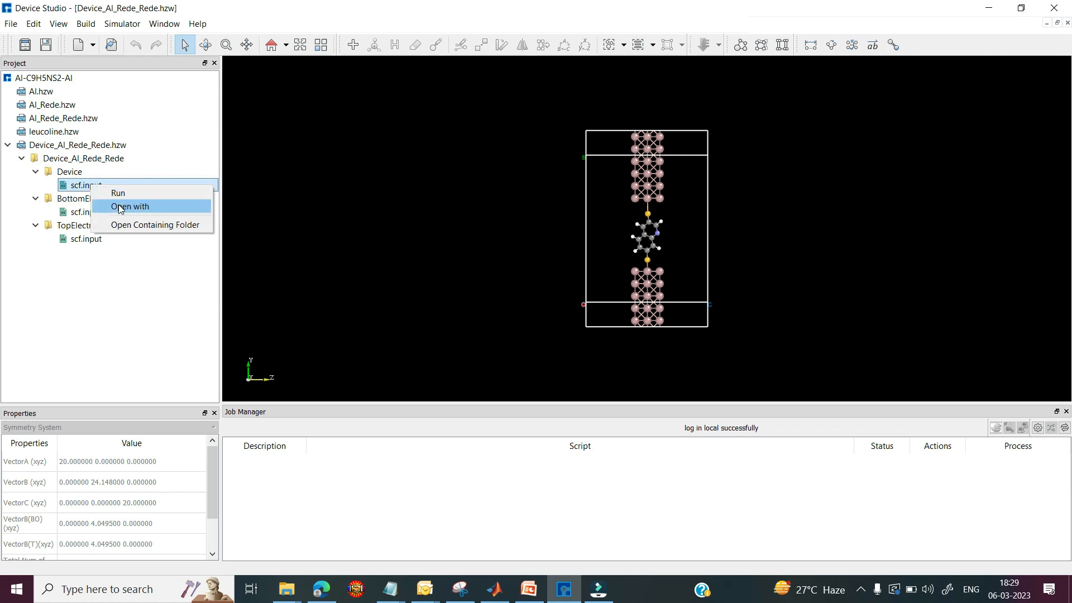
click(120, 206)
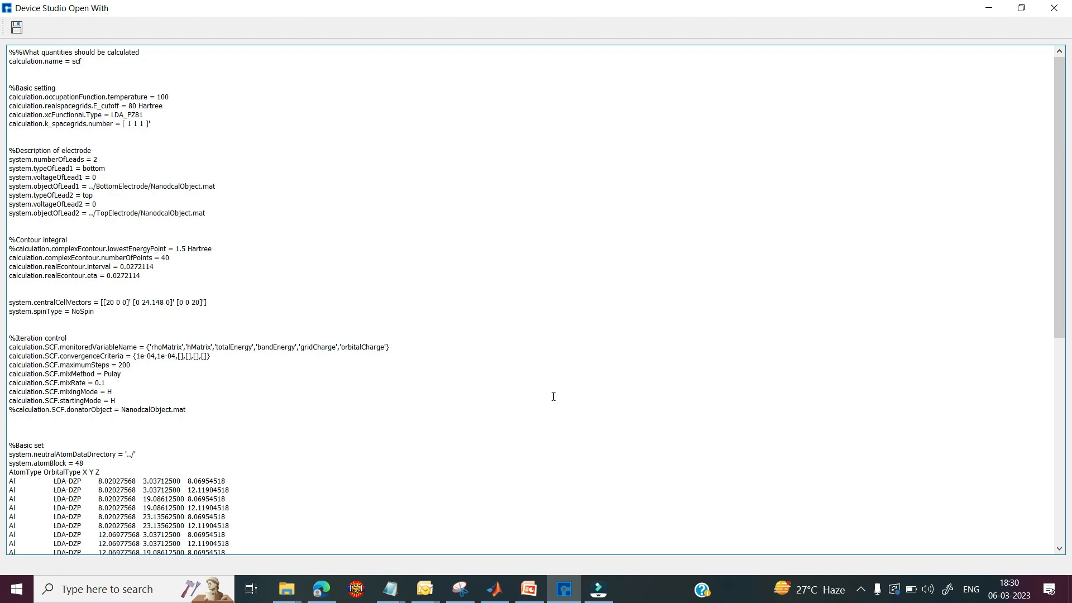
key(alt+F4)
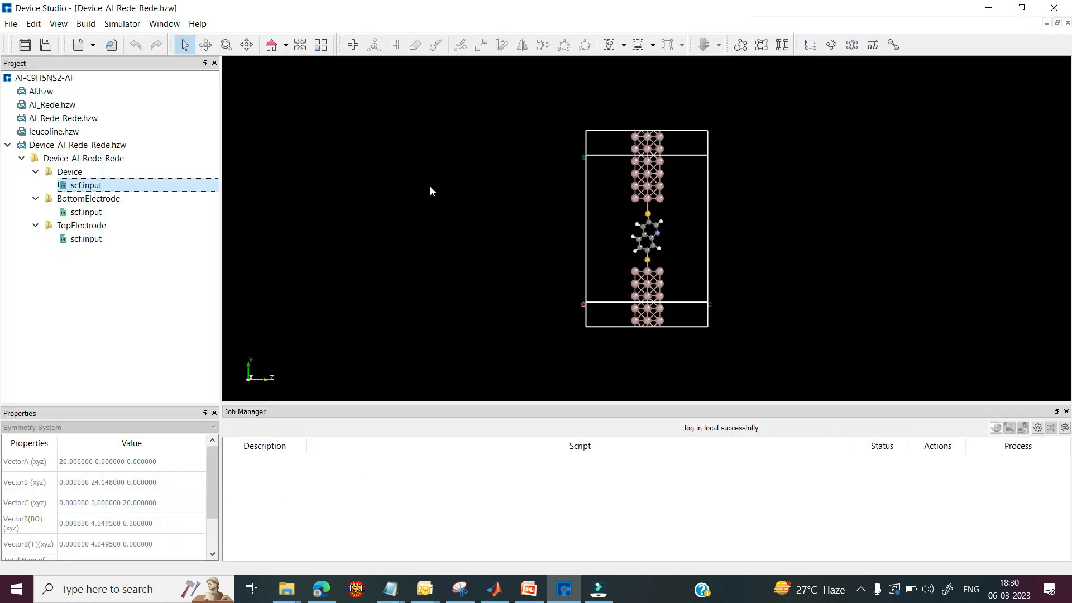
click(112, 212)
right_click(111, 209)
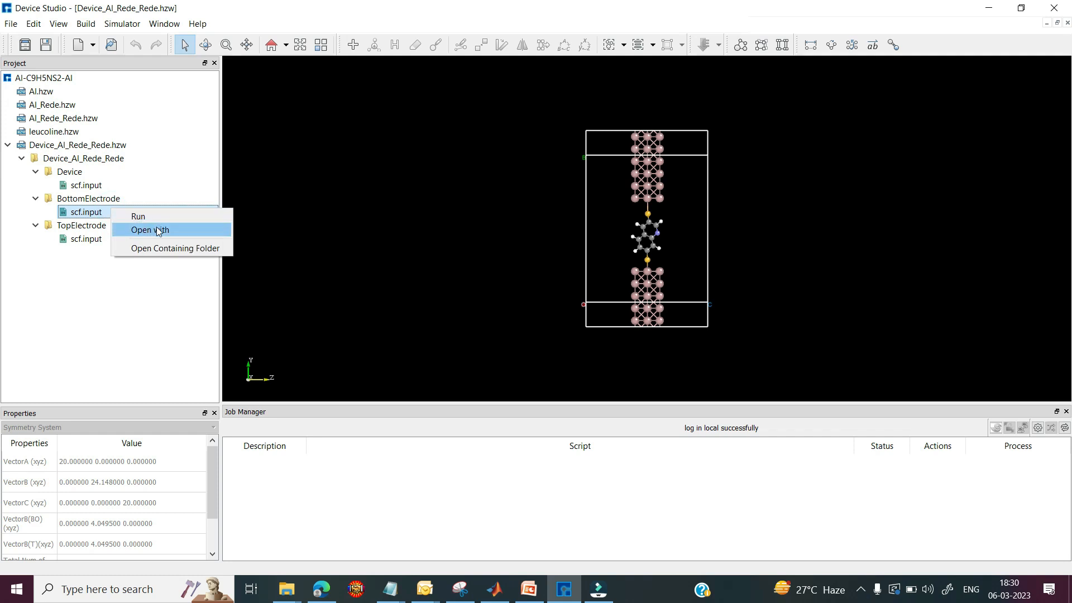
click(158, 230)
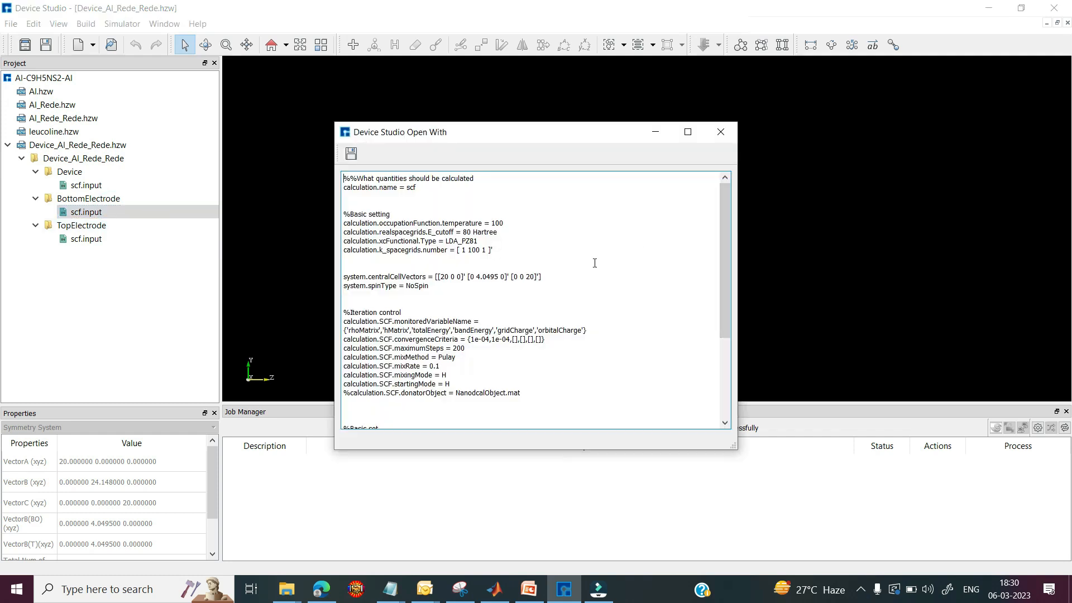
click(729, 136)
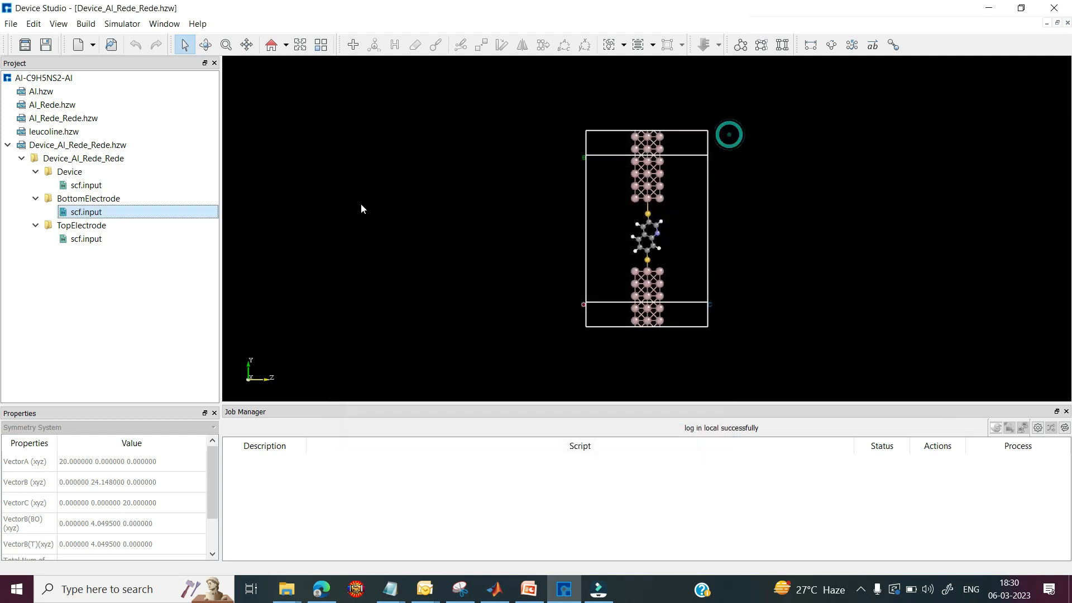
Step: Run the BottomElectrode scf.input calculation on the MyComputer(127.0.0.1) gateway
click(103, 216)
right_click(103, 215)
click(100, 213)
right_click(97, 214)
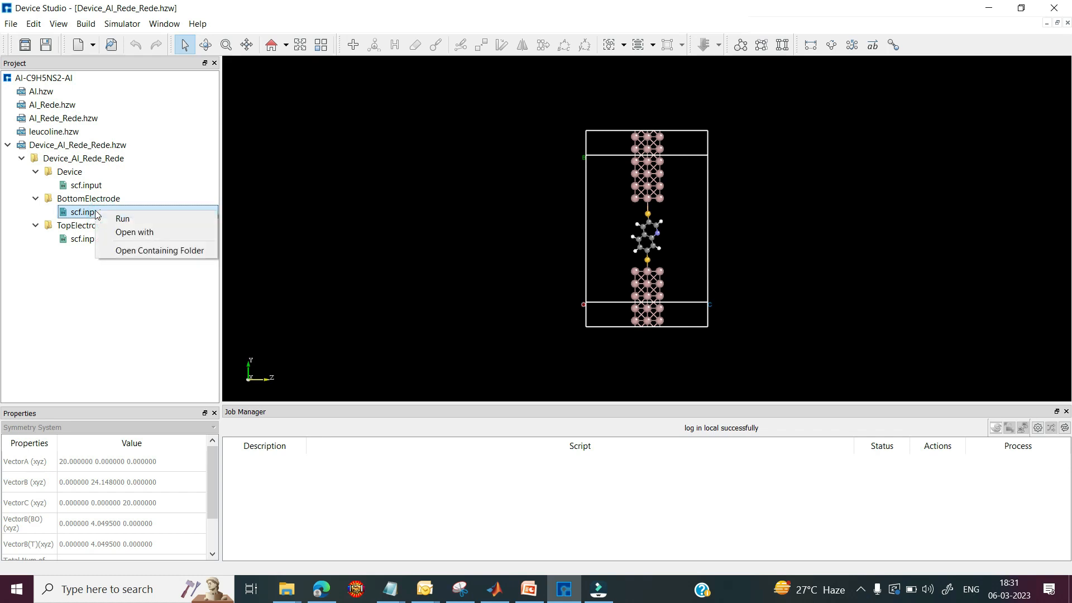
click(123, 218)
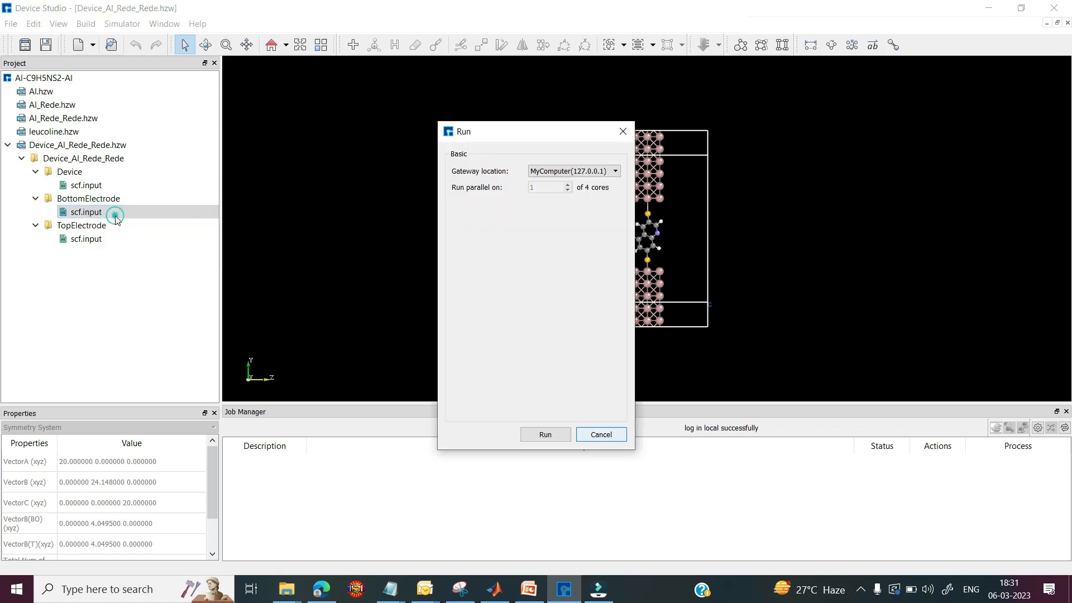
drag(632, 251, 891, 251)
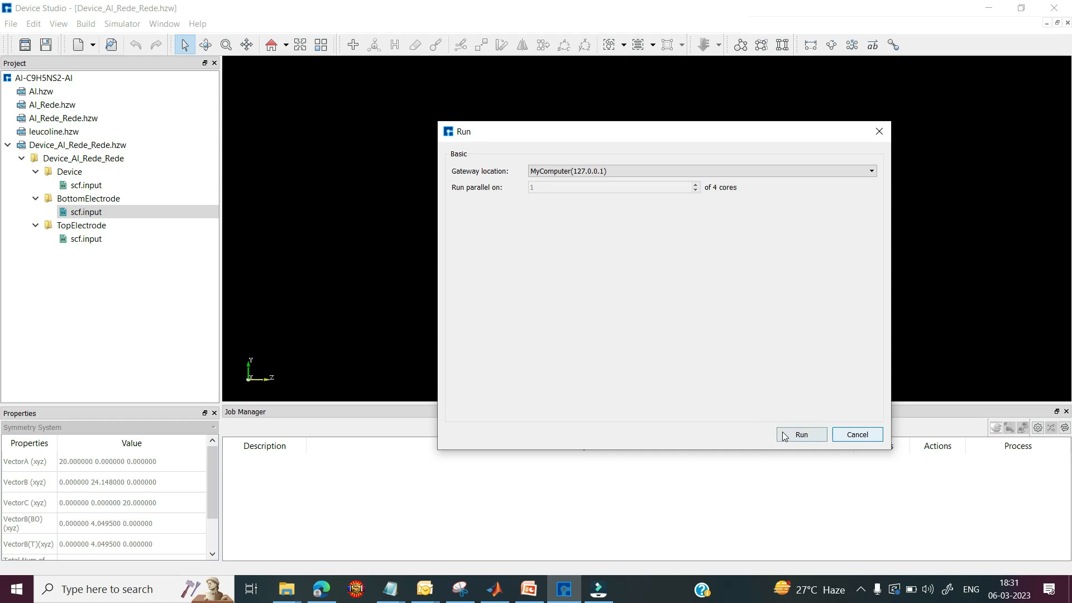
click(801, 434)
Step: Submit the TopElectrode scf.input and the Device scf.input calculations as further jobs
click(86, 239)
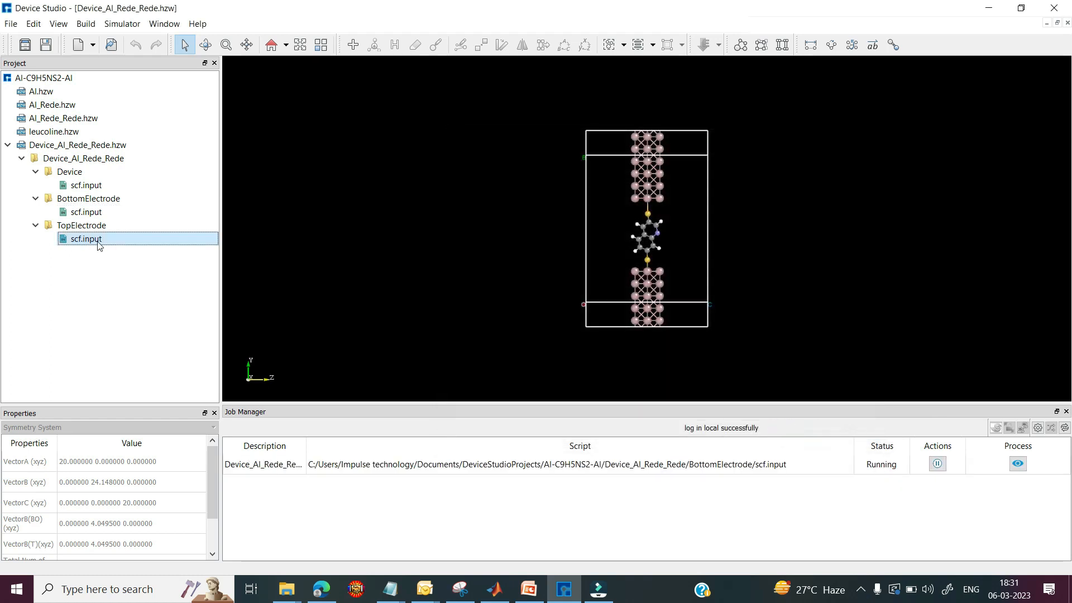
right_click(98, 244)
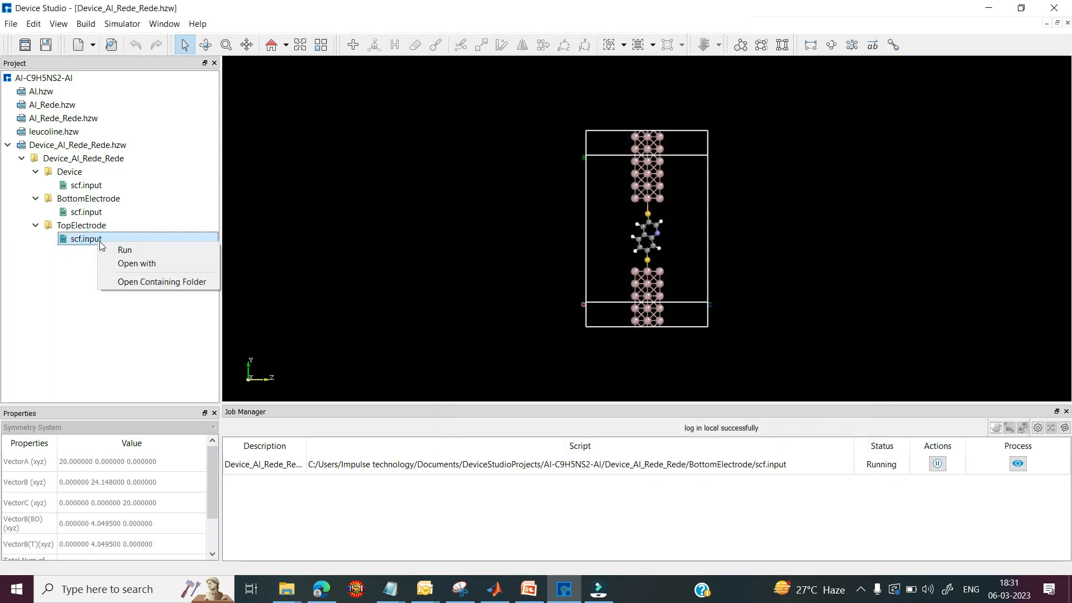
click(124, 249)
click(87, 186)
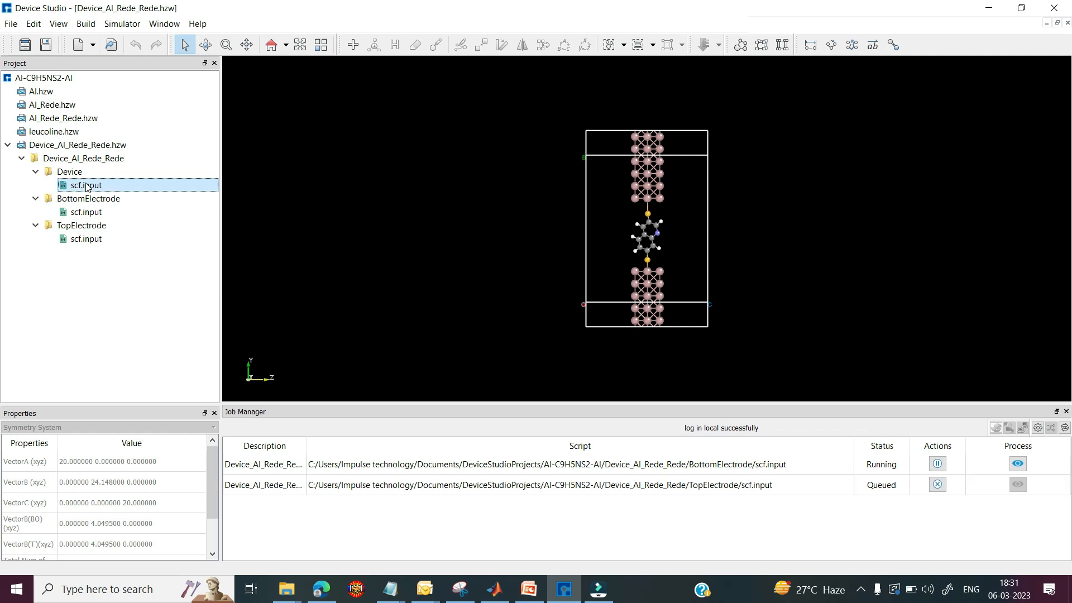
right_click(88, 185)
click(111, 190)
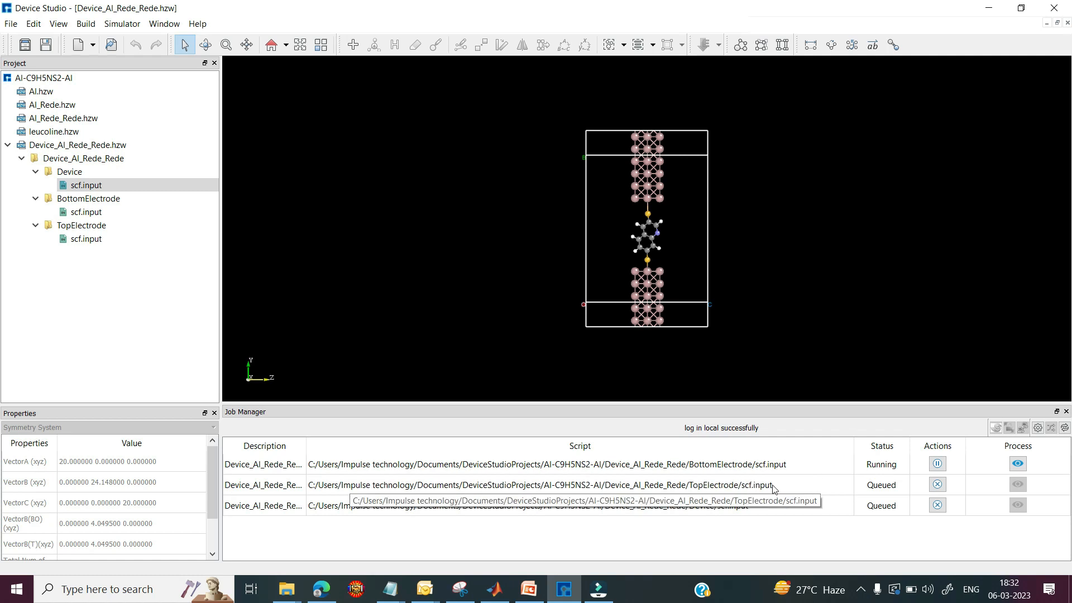
Step: Open the Nanodcal Analysis setup for the Device_Al_Rede_Rede.hzw structure
click(558, 317)
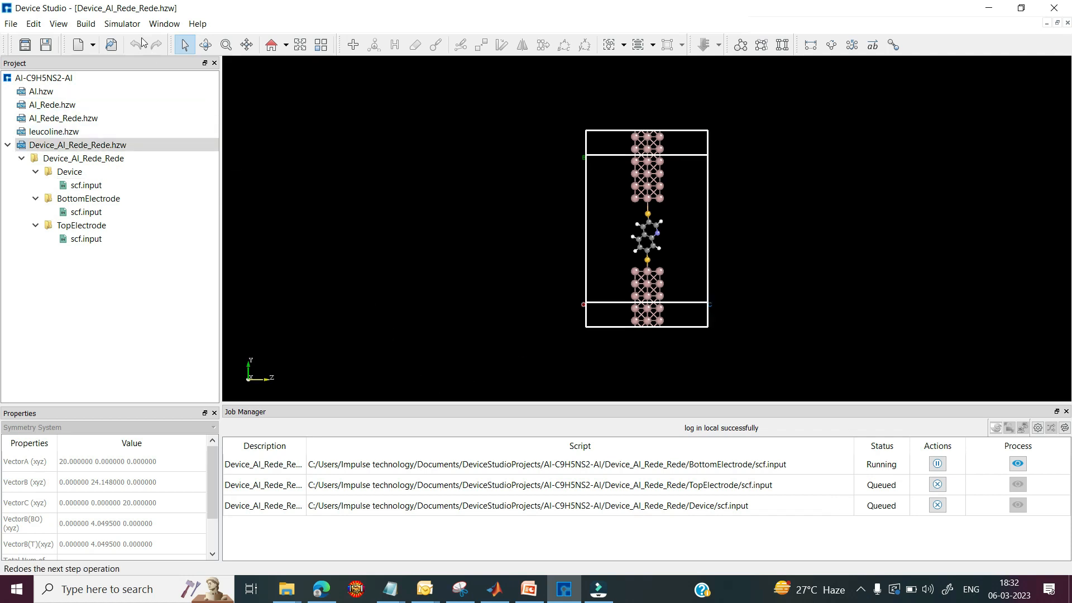
click(122, 24)
mouse_move(137, 39)
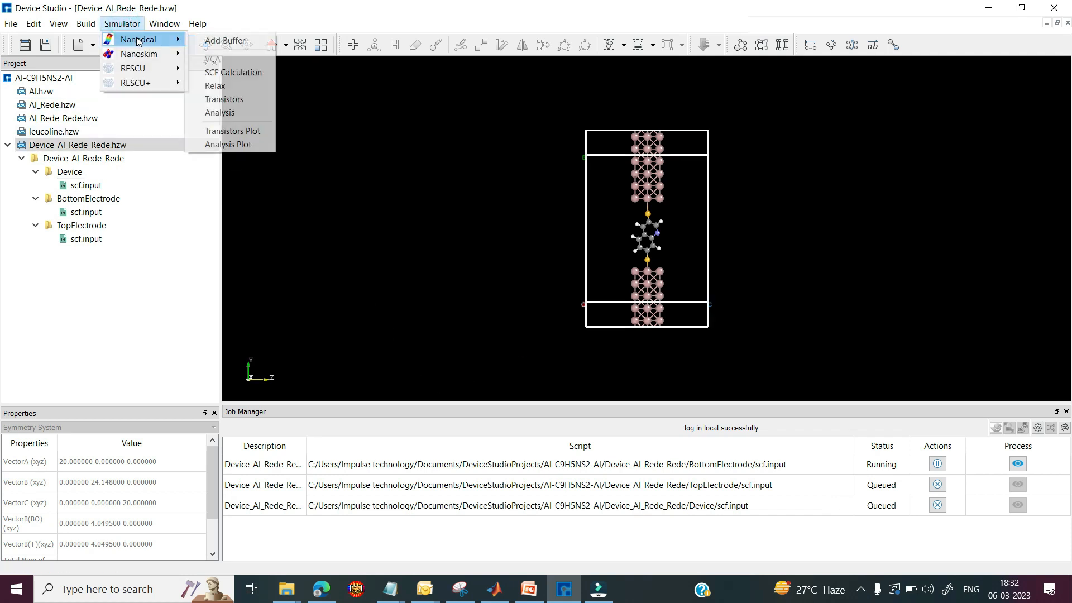
click(219, 113)
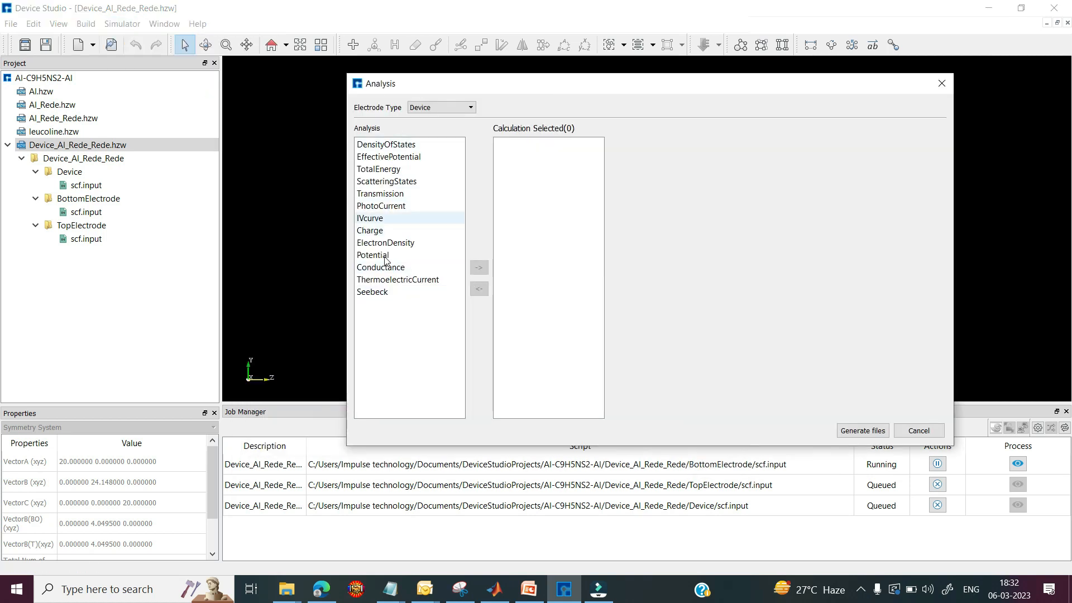
Step: Examine the analyses offered for the BottomElectrode and return the electrode type to Device
click(444, 108)
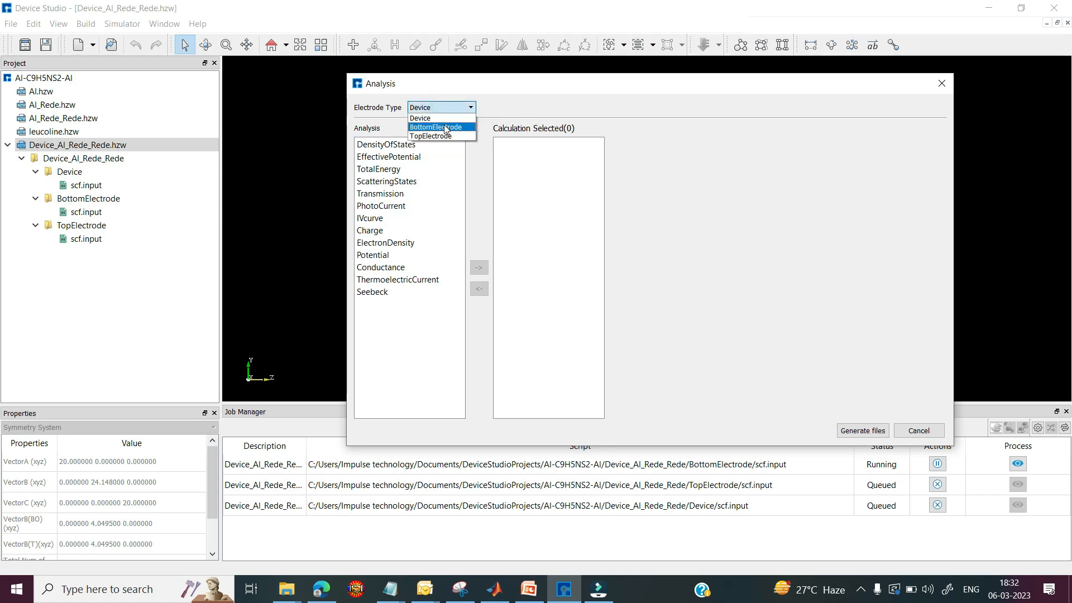
click(445, 128)
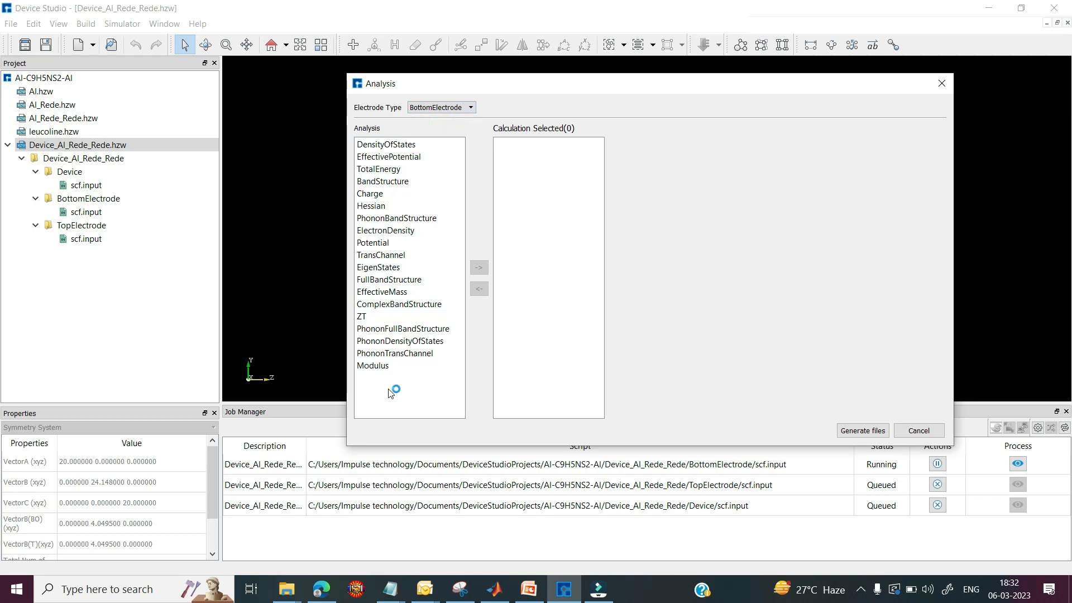
click(453, 108)
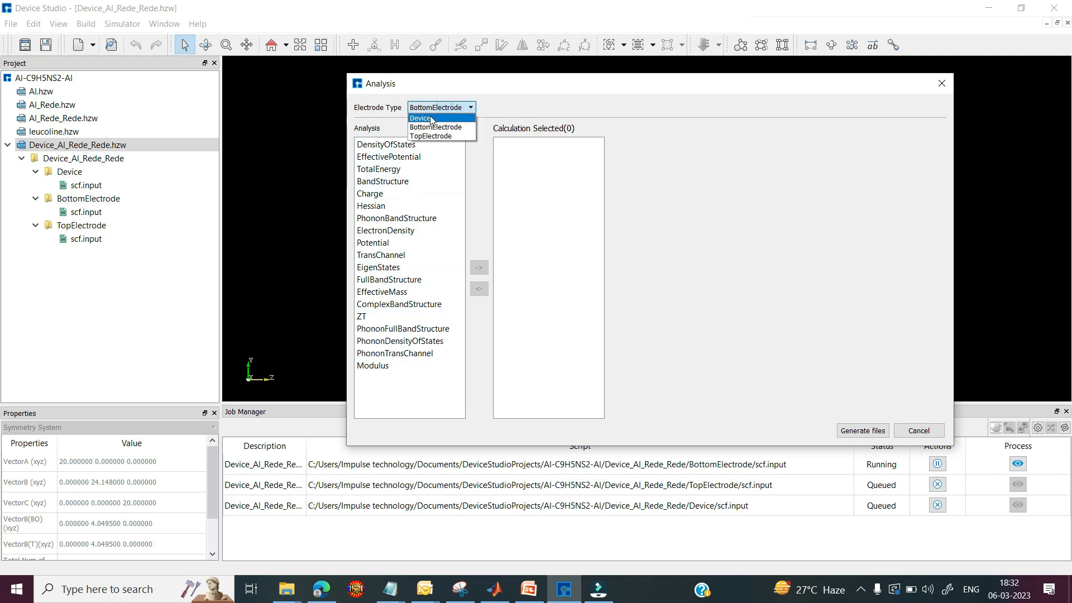
click(431, 119)
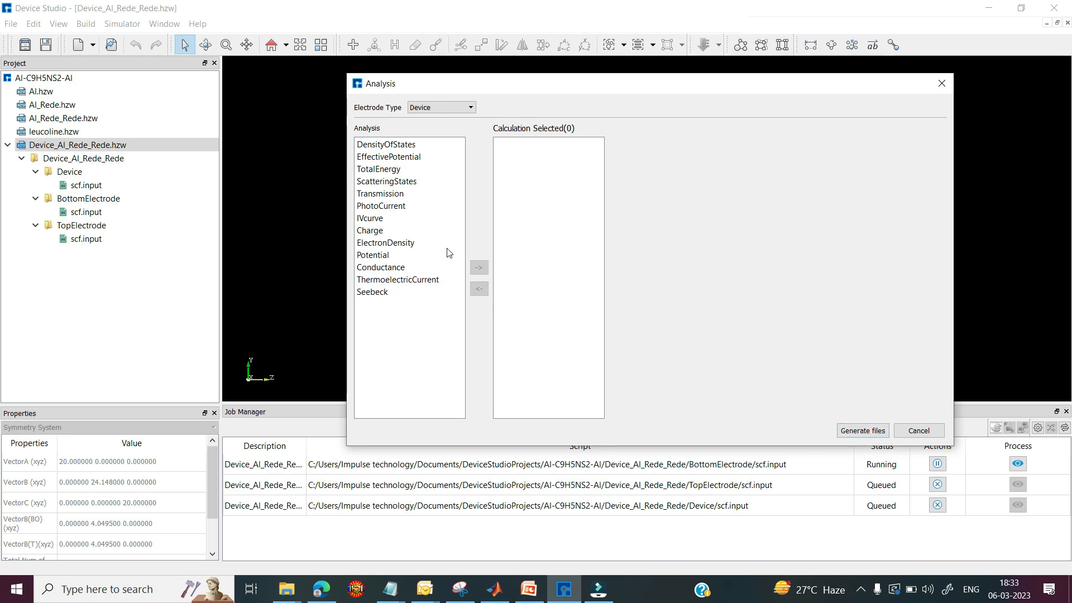
Step: Add the Transmission and Potential analyses to the selected calculations, setting the potential type to Hartree
double_click(394, 194)
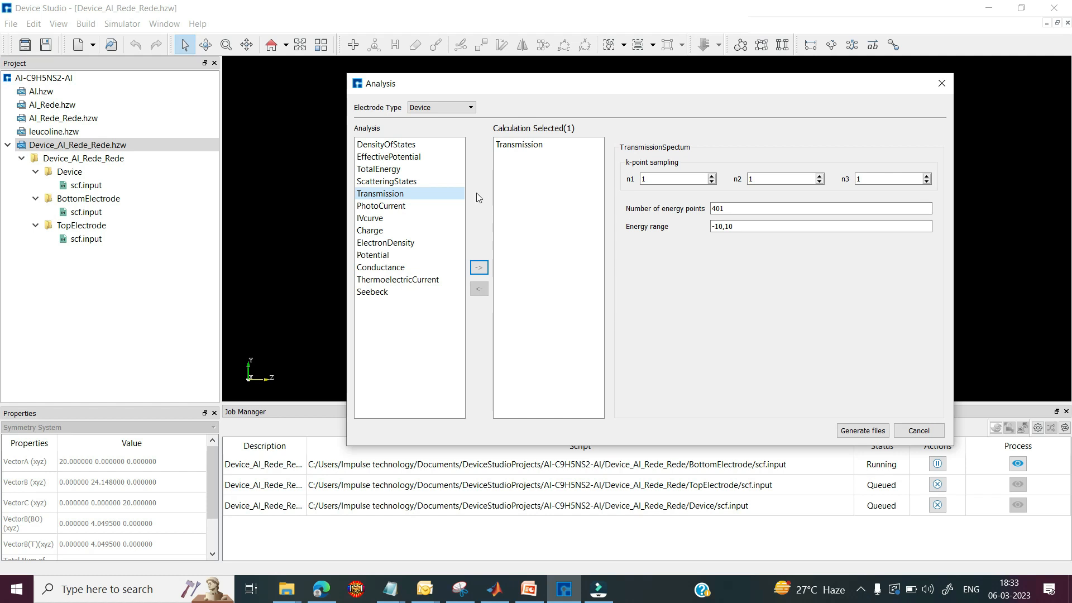
double_click(383, 256)
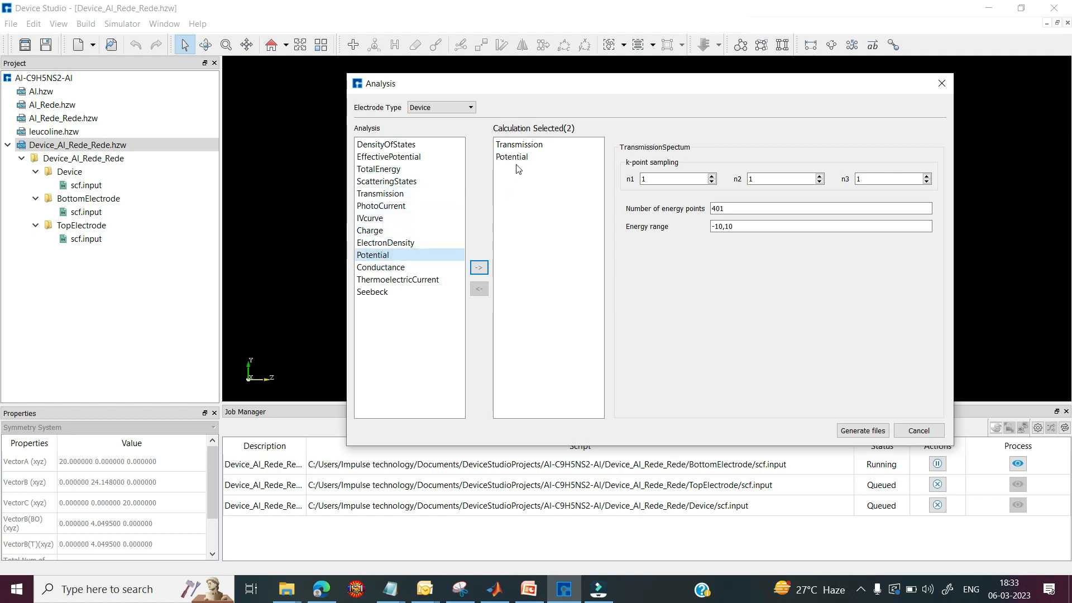
click(516, 158)
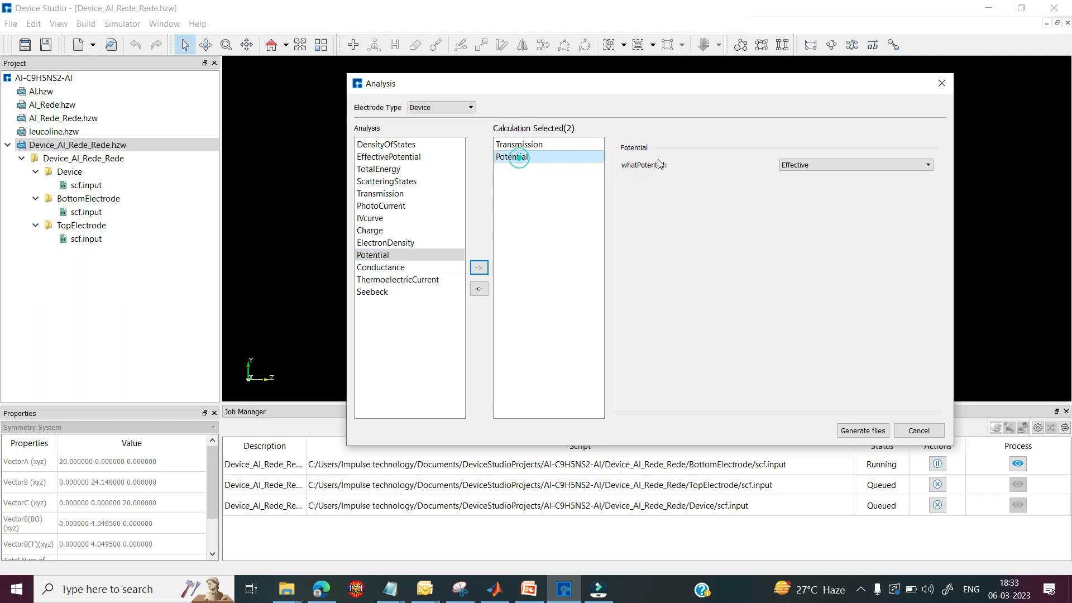
click(808, 167)
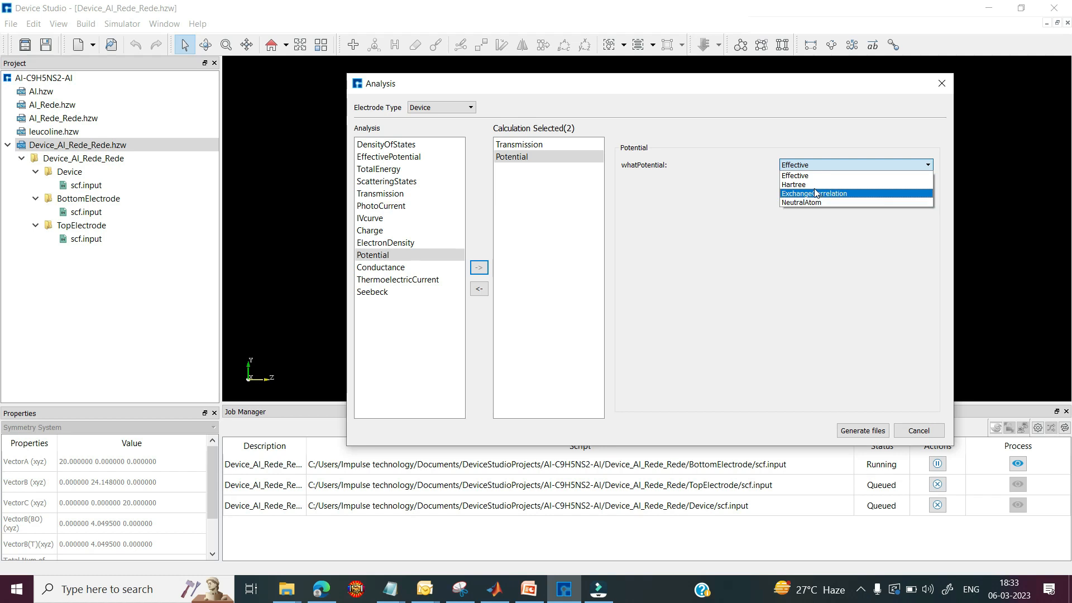
click(807, 187)
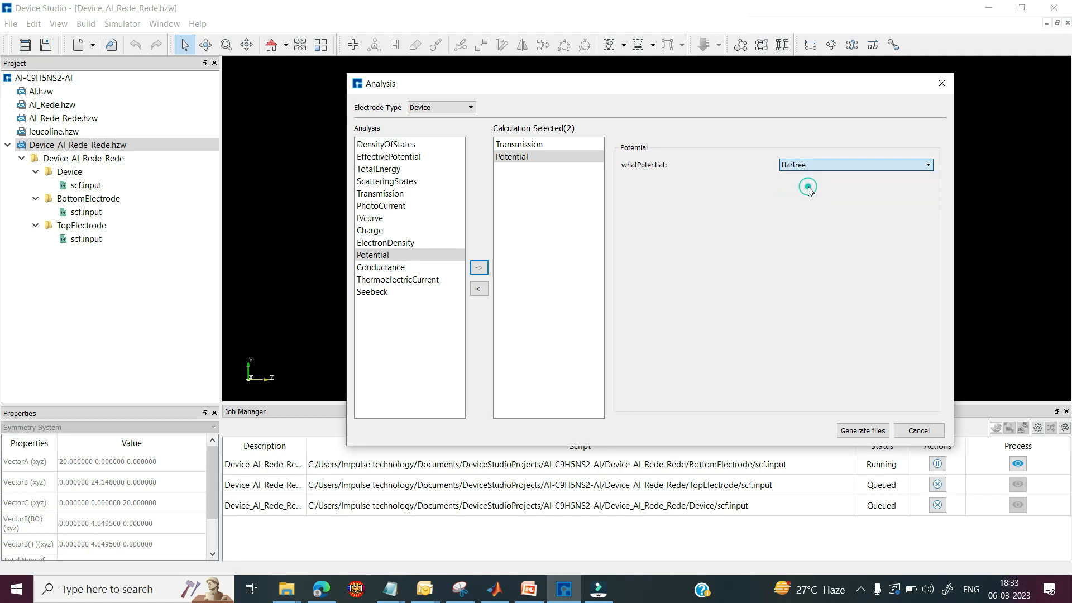
click(595, 219)
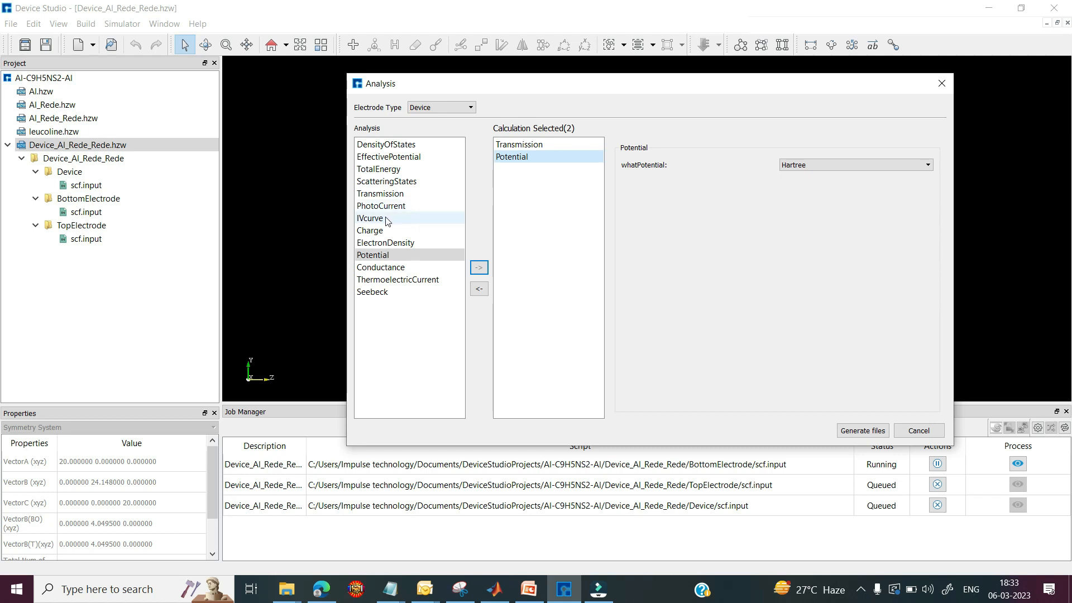
Step: Add the IVcurve analysis to the selected calculations and generate the analysis input files
drag(387, 221, 512, 175)
click(510, 173)
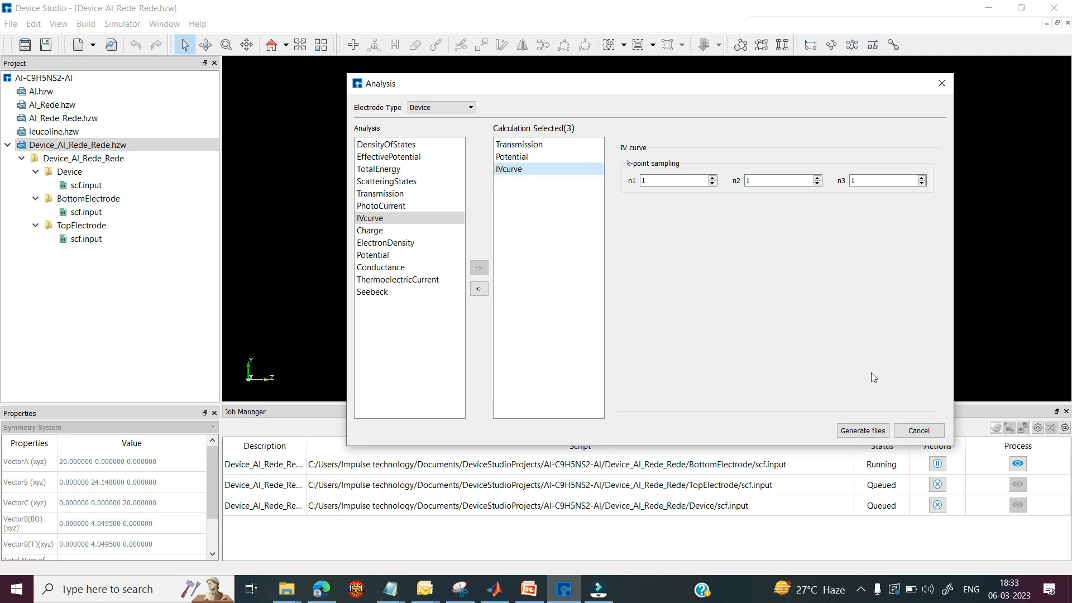
click(863, 430)
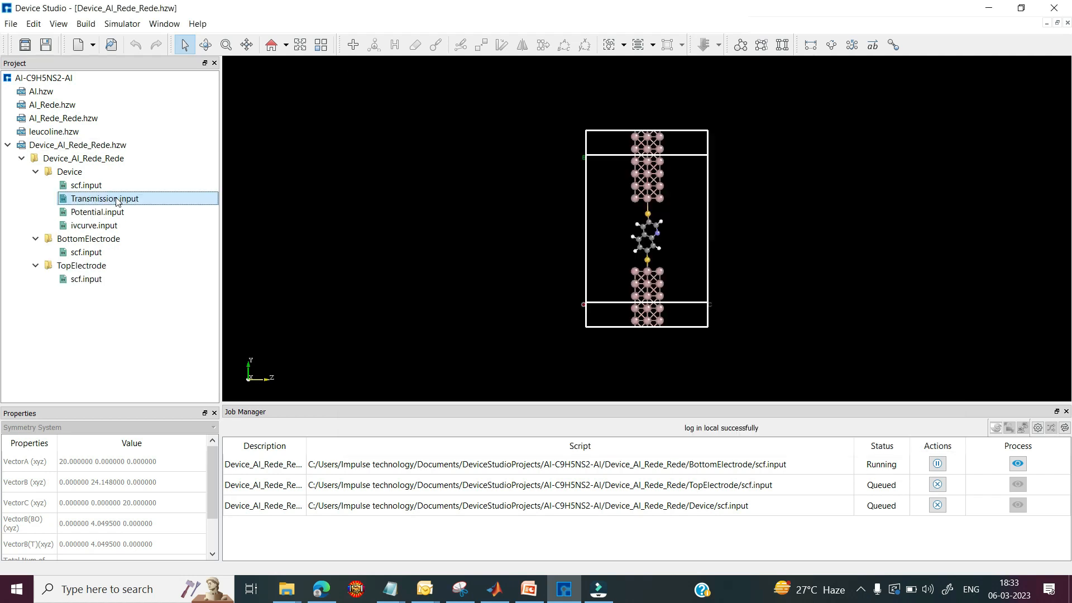
Step: Submit the Device's generated analysis calculations, including Transmission.input and Potential.input, as further jobs
right_click(117, 201)
click(134, 205)
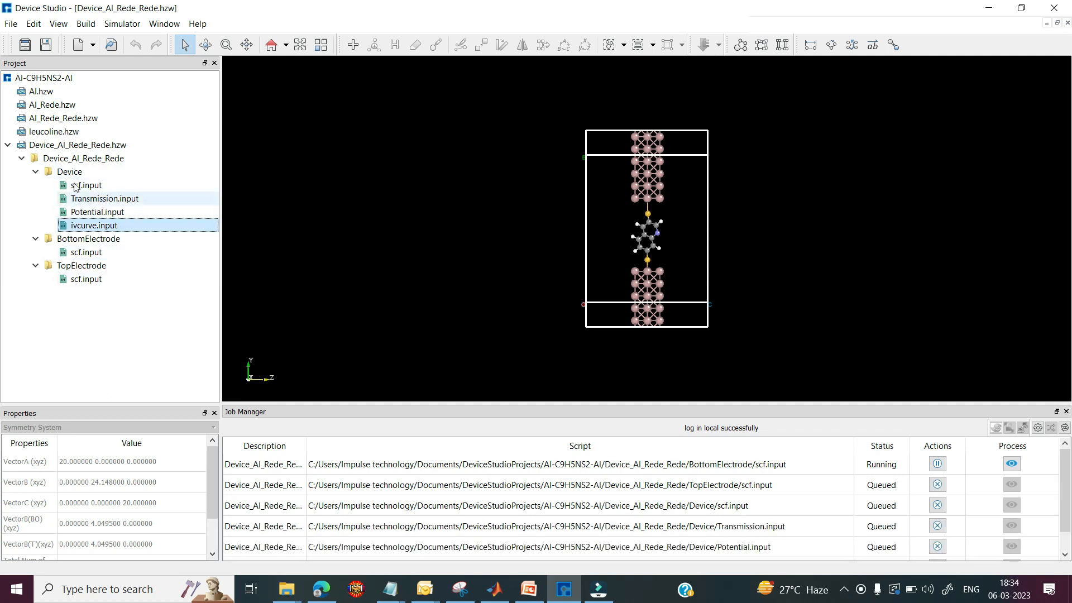
Step: Copy the Device_Al_Rede_Rede.hzw structure under the new file name Device_Al_Rede_Rede_0.1Vb
click(85, 145)
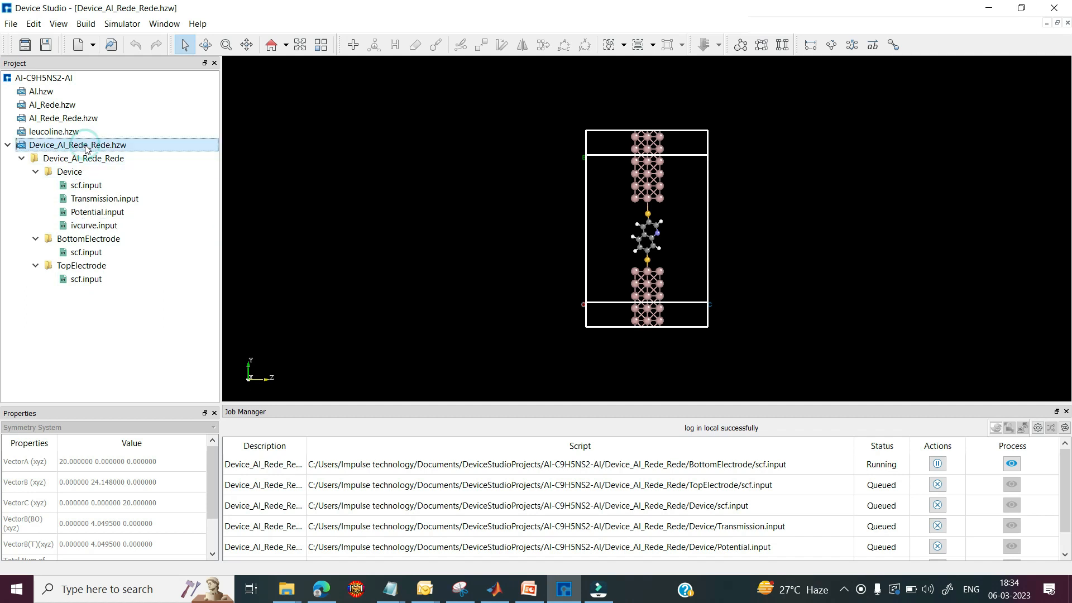
right_click(85, 145)
click(134, 173)
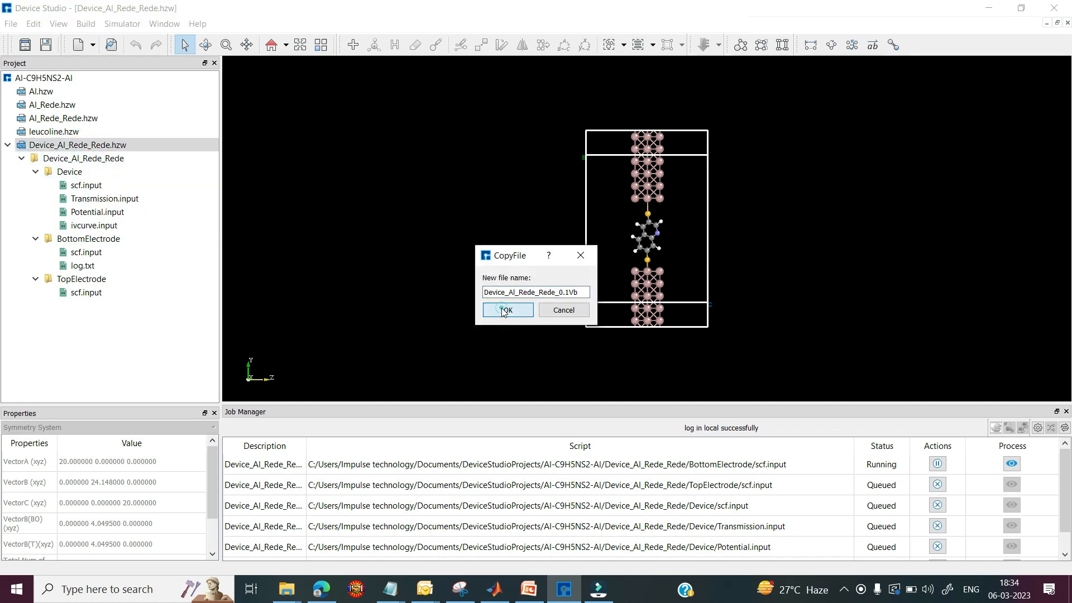
click(506, 310)
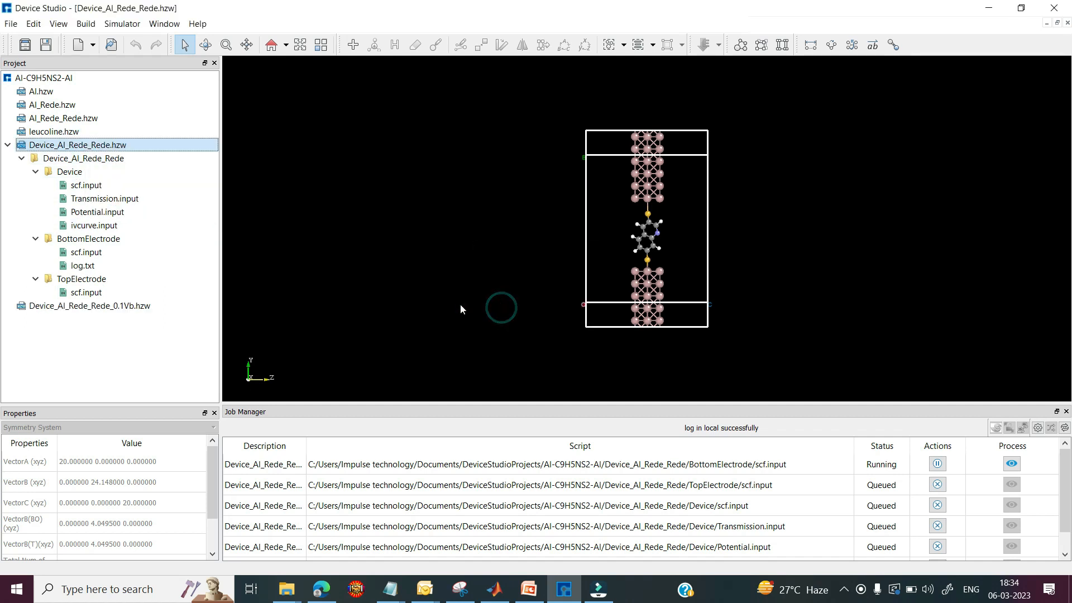
Step: Generate SCF input files for the 0.1Vb copy with a Bottom Electrode voltage of 0.05 V and a Top Electrode voltage of -0.05 V
click(111, 308)
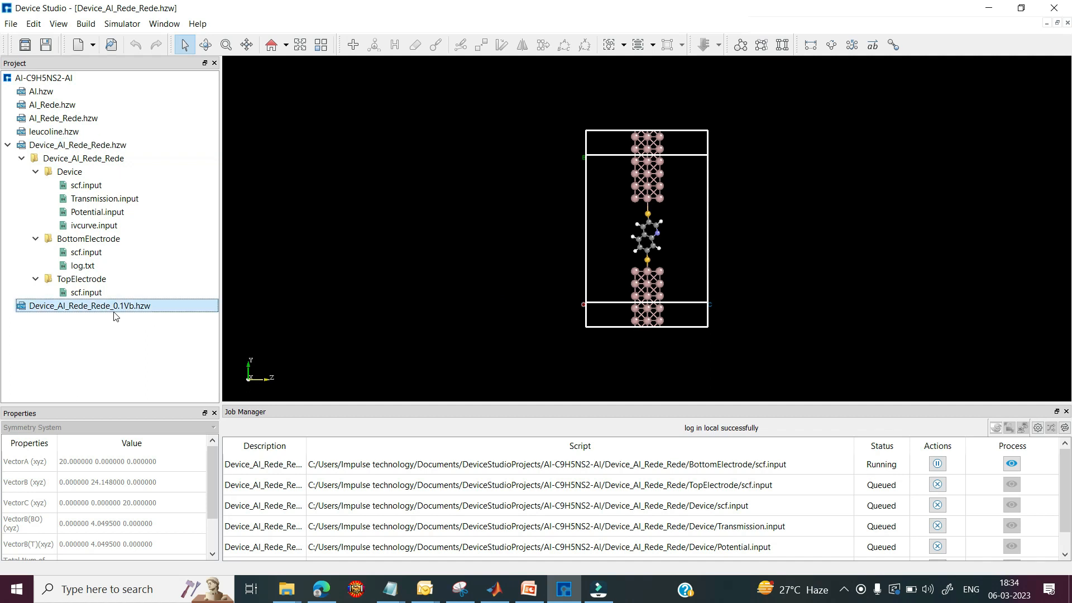
click(123, 23)
mouse_move(137, 39)
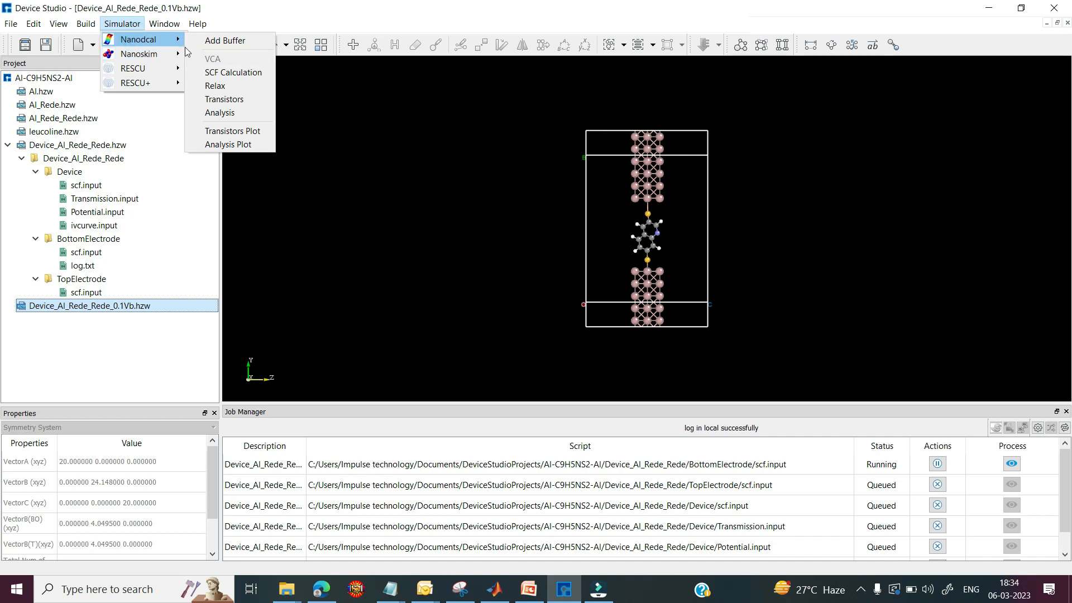
click(222, 72)
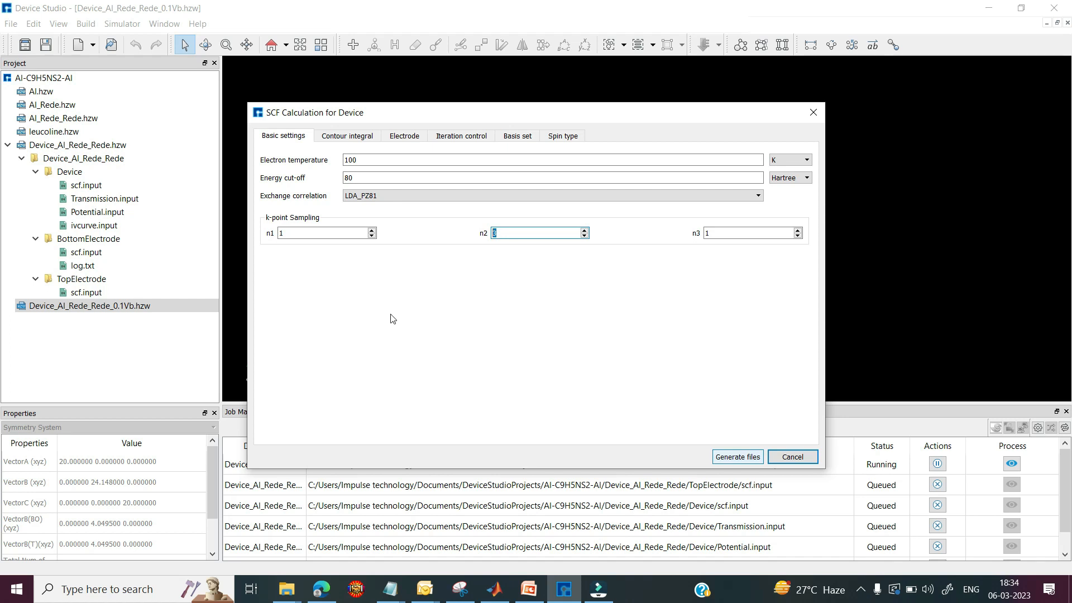
click(408, 137)
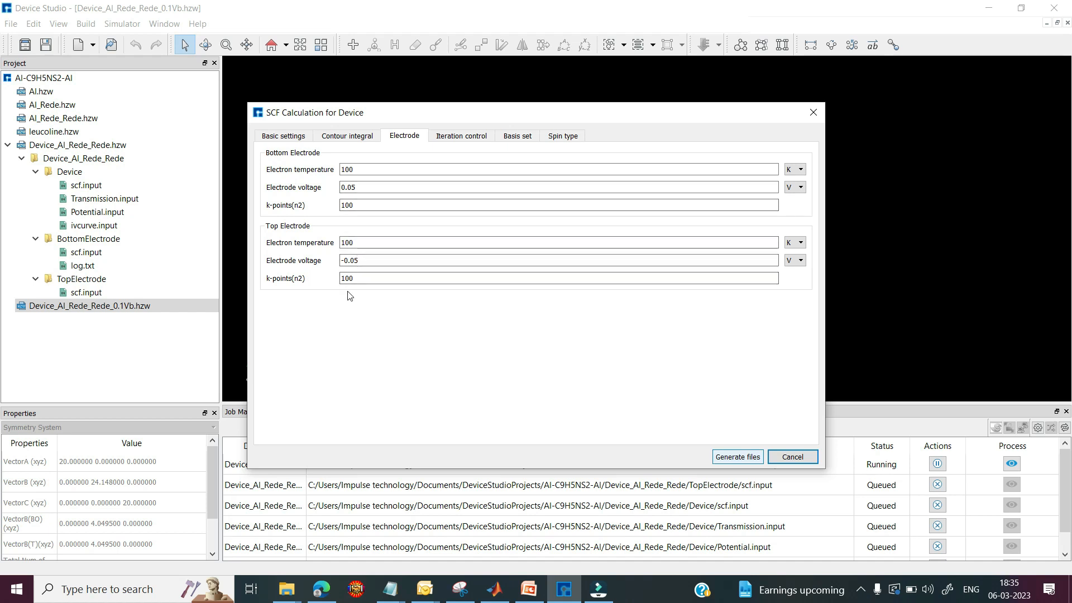
click(735, 457)
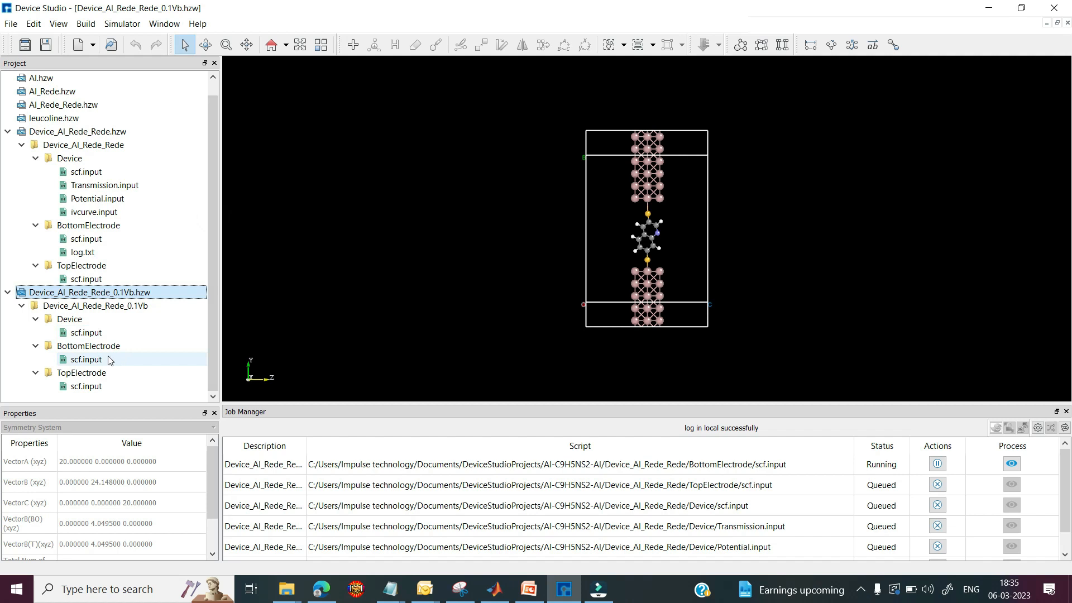
Step: Submit the BottomElectrode, TopElectrode and Device scf.input calculations of the 0.1Vb structure as jobs
click(108, 359)
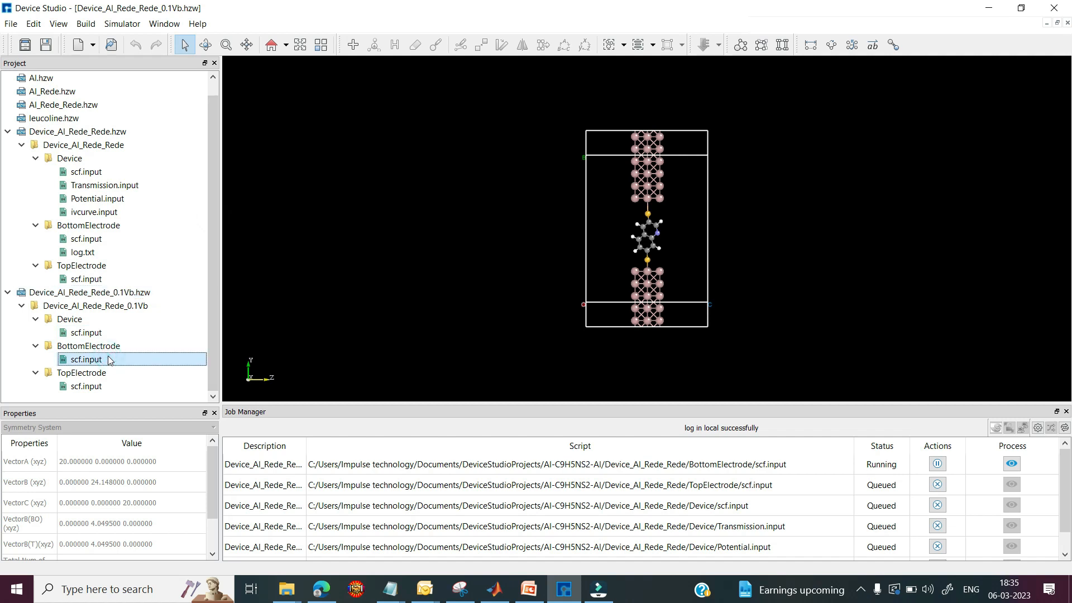
right_click(108, 359)
click(88, 387)
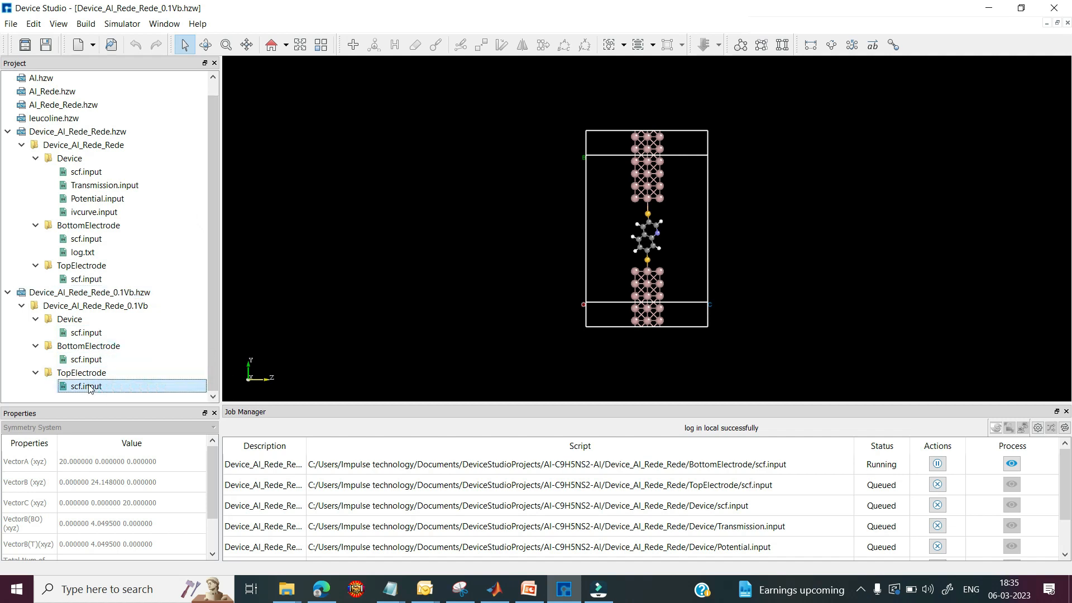
right_click(88, 387)
click(113, 392)
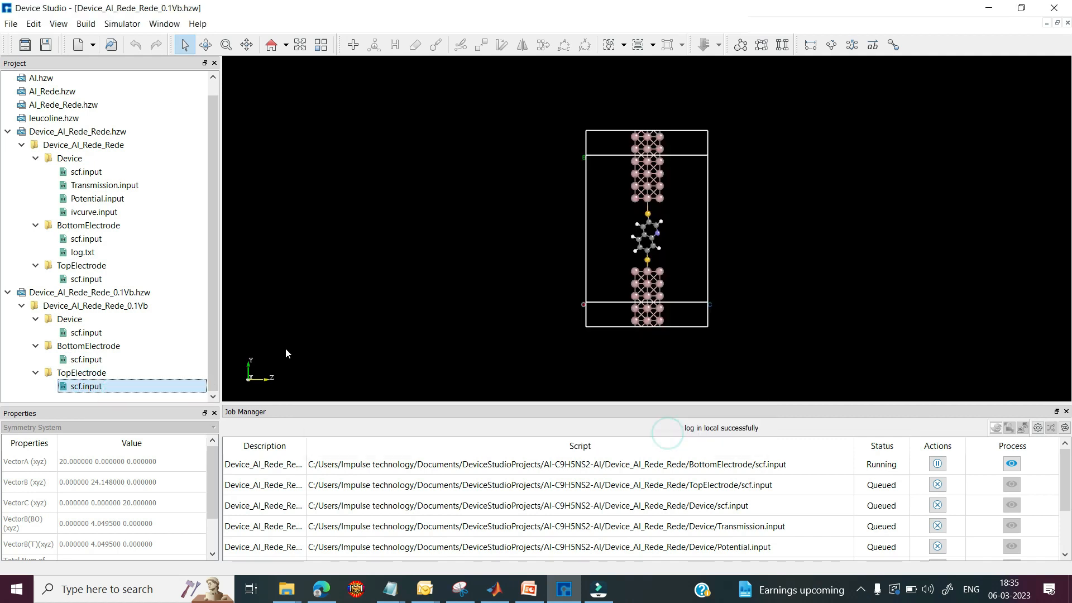
click(92, 333)
right_click(92, 333)
click(116, 339)
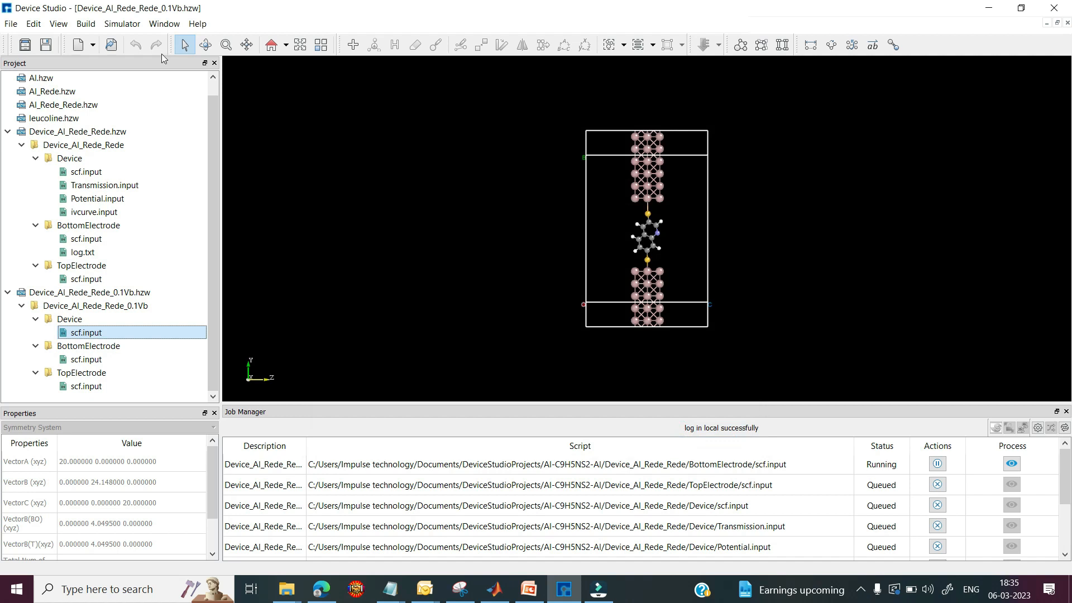
Step: Generate Nanodcal analysis input files for the 0.1Vb device with the Transmission, Hartree Potential and IVcurve calculations
click(134, 24)
mouse_move(139, 42)
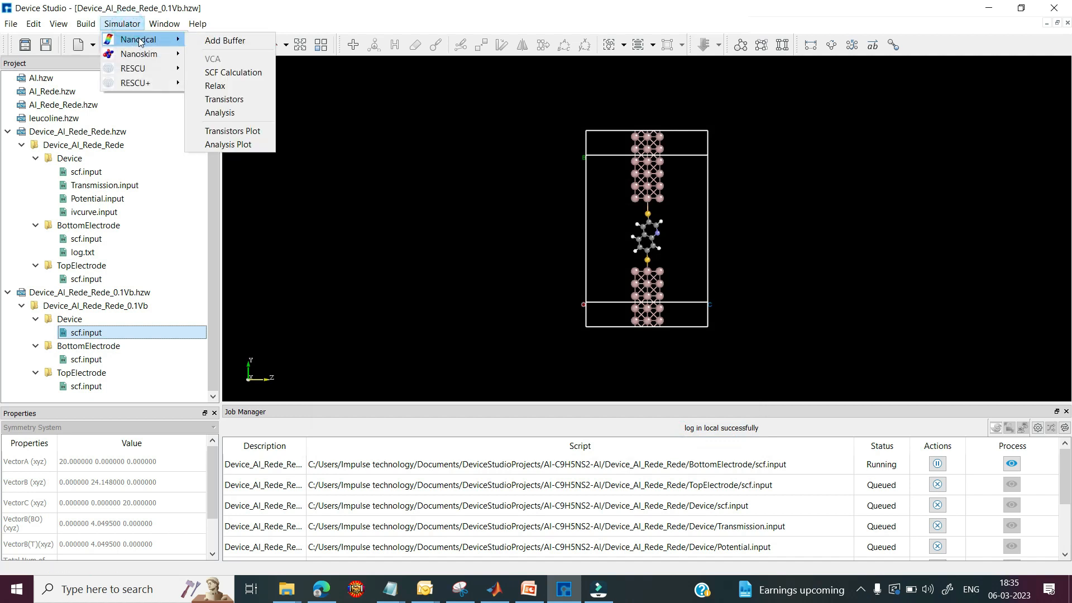
click(216, 112)
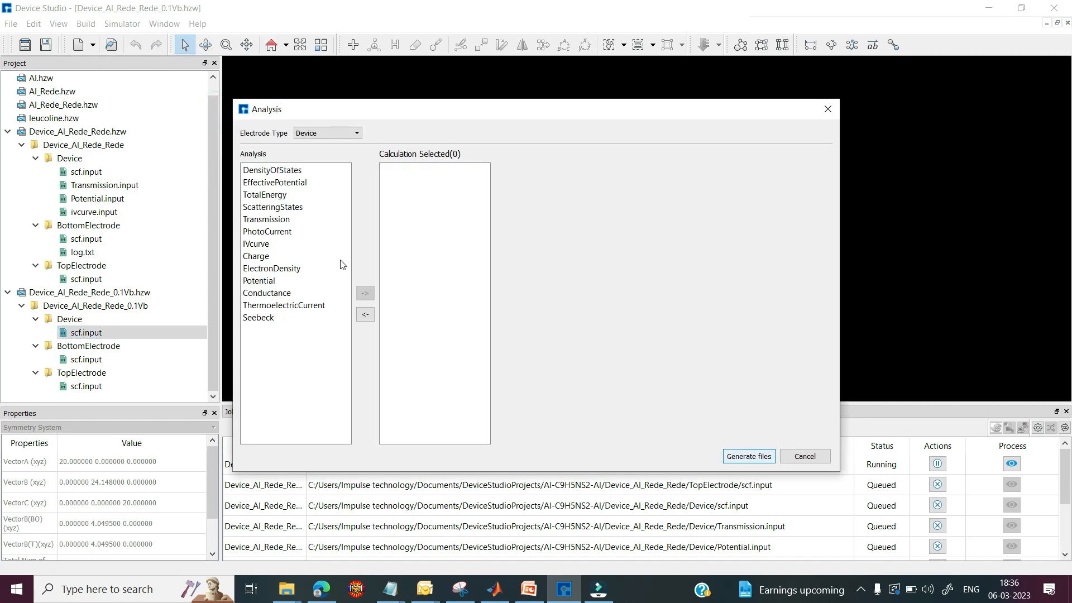
double_click(266, 221)
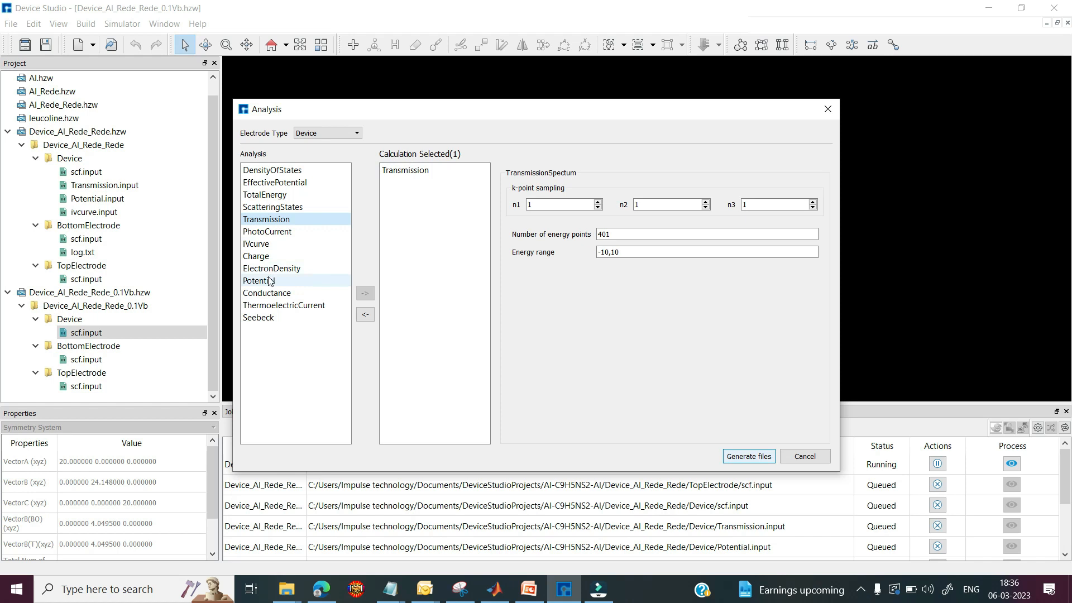
double_click(268, 280)
double_click(258, 244)
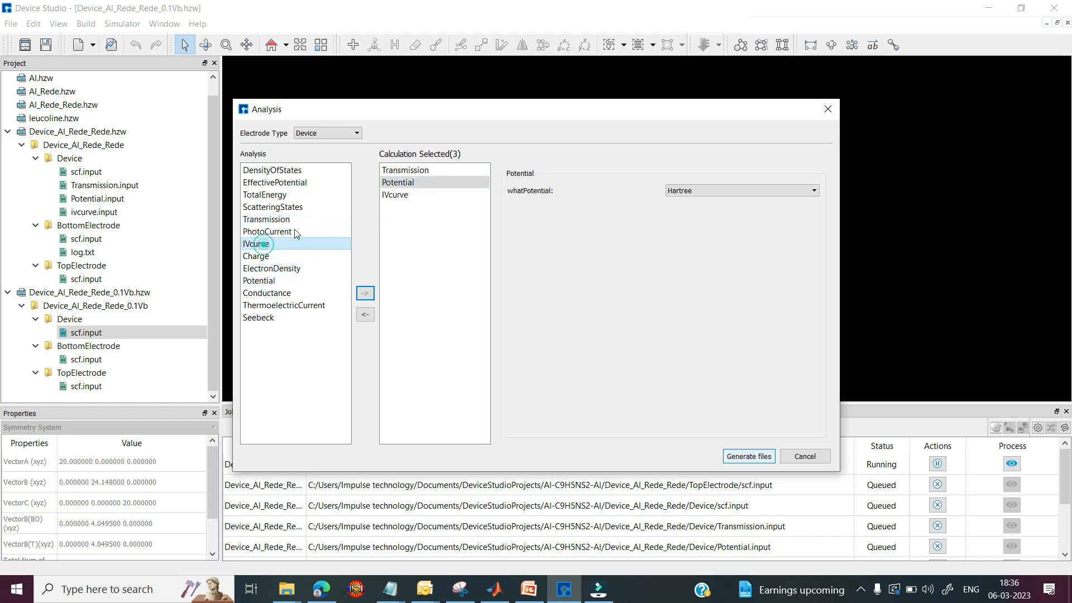
click(748, 457)
Step: Submit the Transmission.input calculation of the 0.1Vb device as a job
click(107, 306)
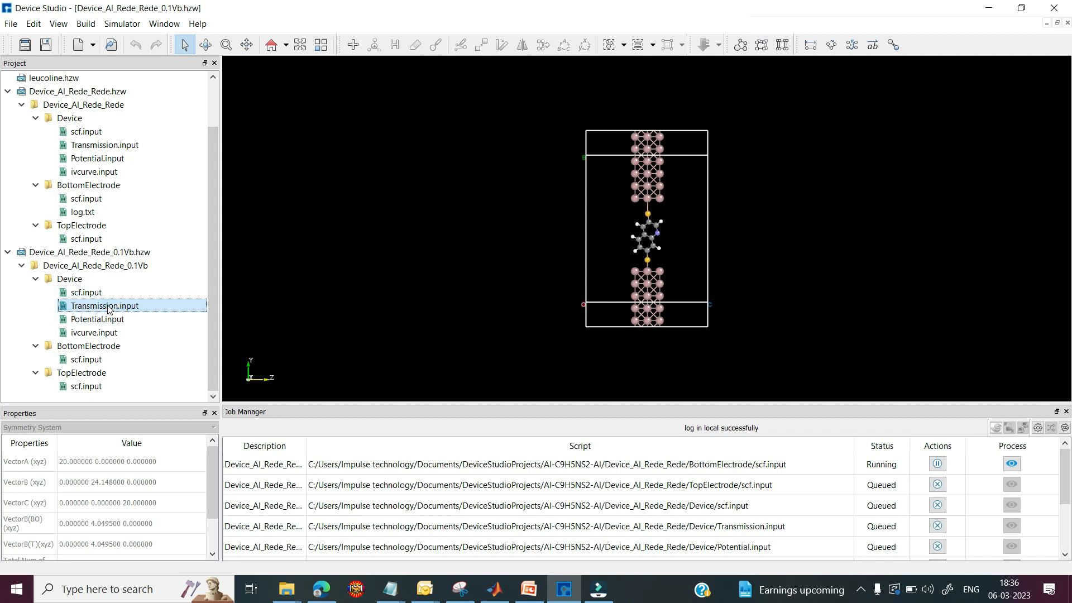
right_click(108, 307)
click(135, 313)
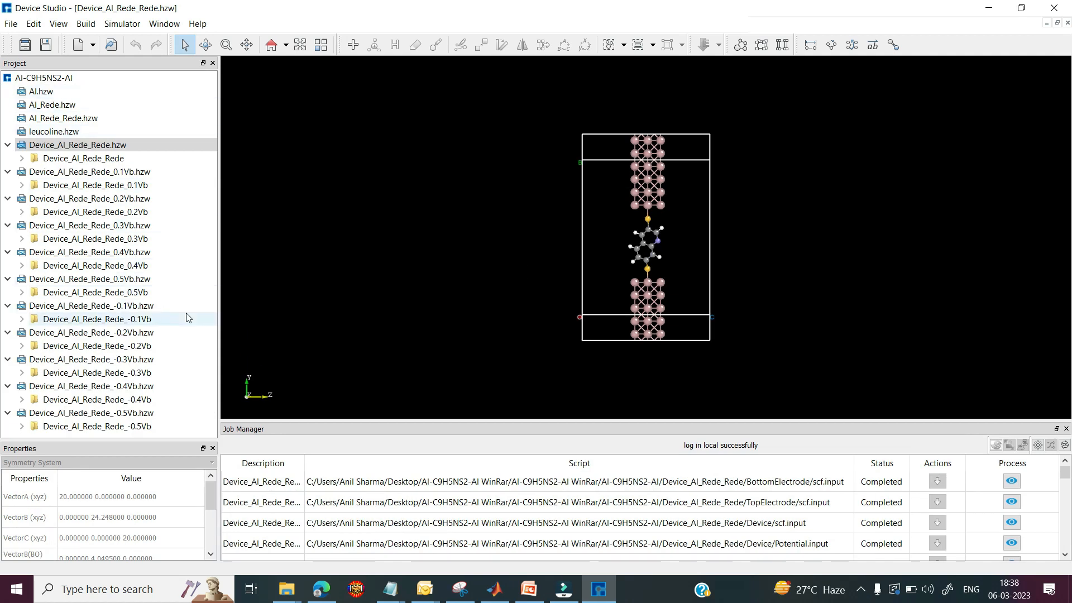
Step: Open CoulombPotential.dsf from the Device_Al_Rede_Rede Device folder and examine its 3D isosurface model from another angle
click(167, 147)
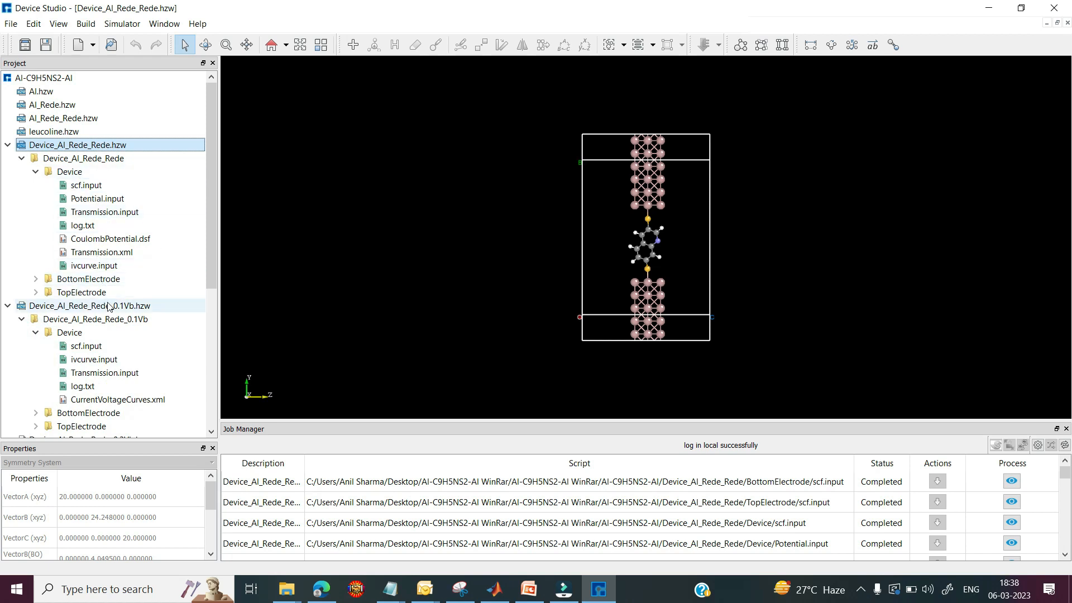
right_click(109, 242)
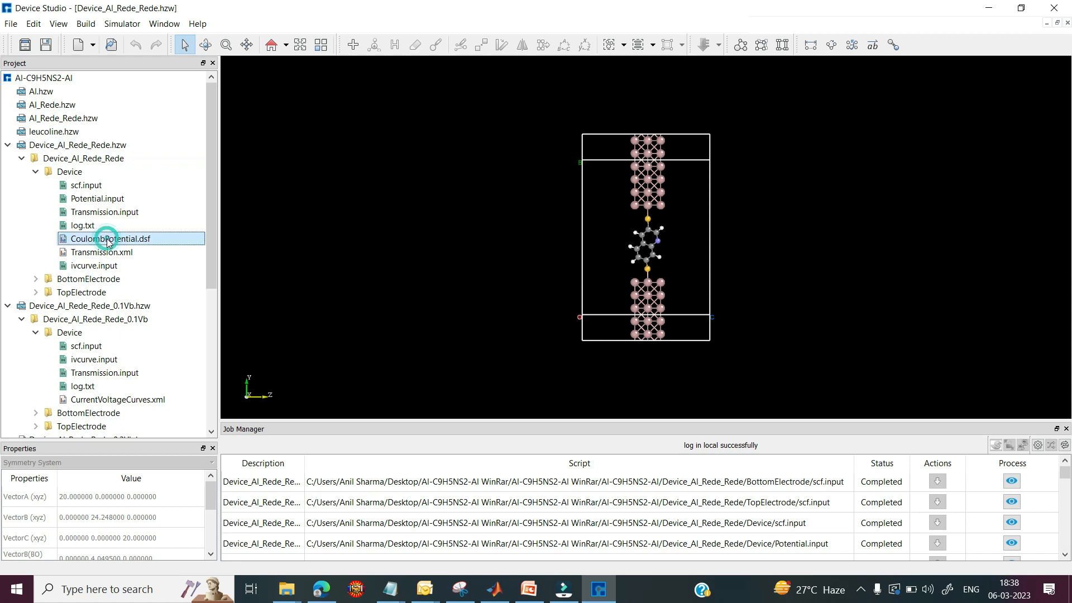
click(146, 247)
drag(555, 240, 592, 182)
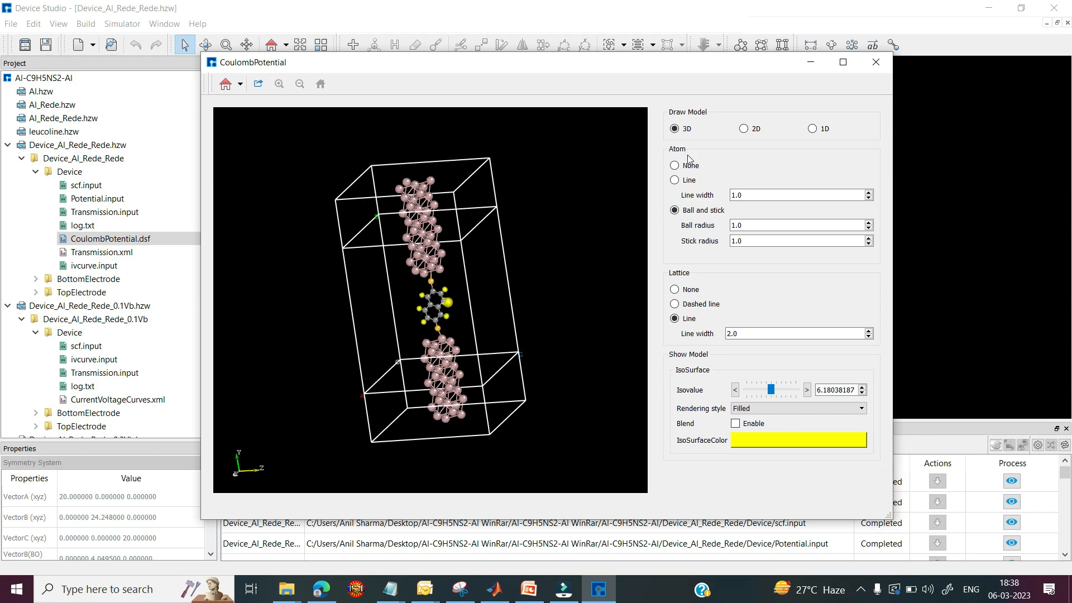
Step: View the Coulomb potential as a 2D plane map averaged along y and z, and as a stereoscopic surface averaged along z, y and x
click(744, 129)
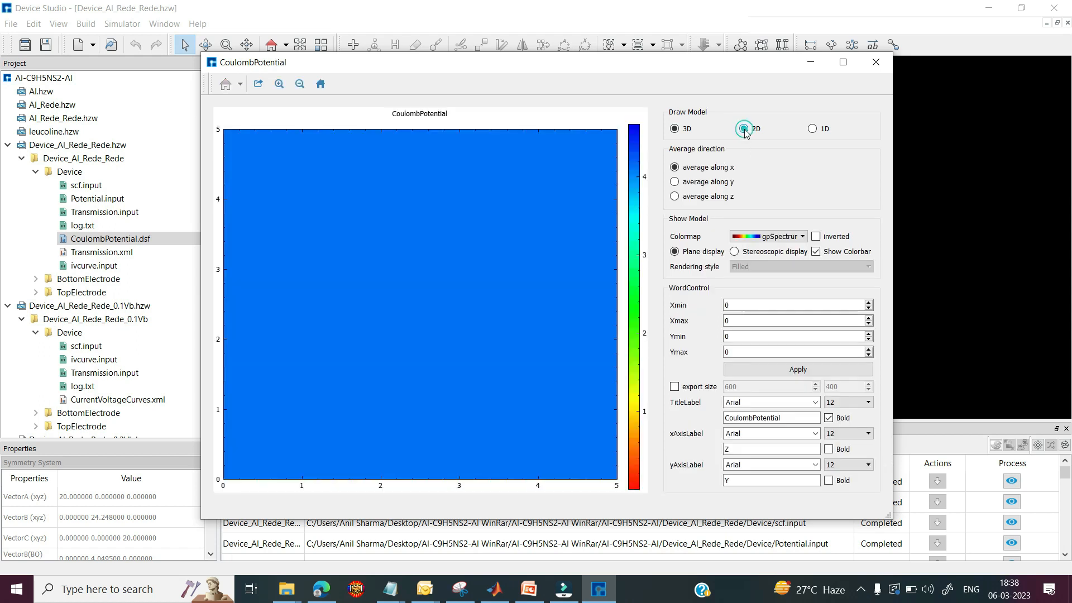
click(712, 183)
click(714, 196)
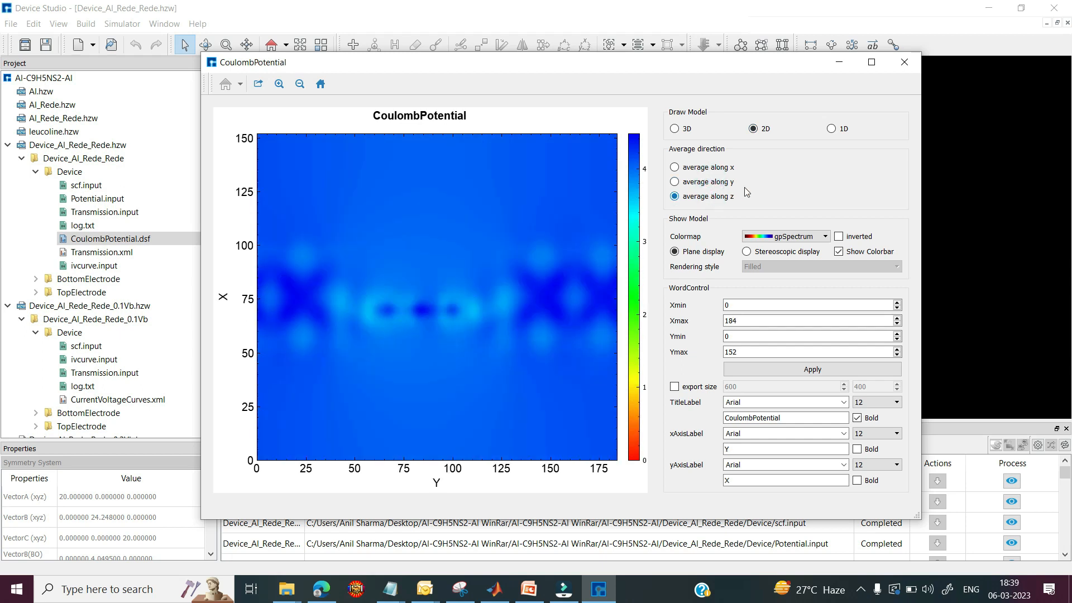
click(748, 252)
drag(369, 300, 494, 277)
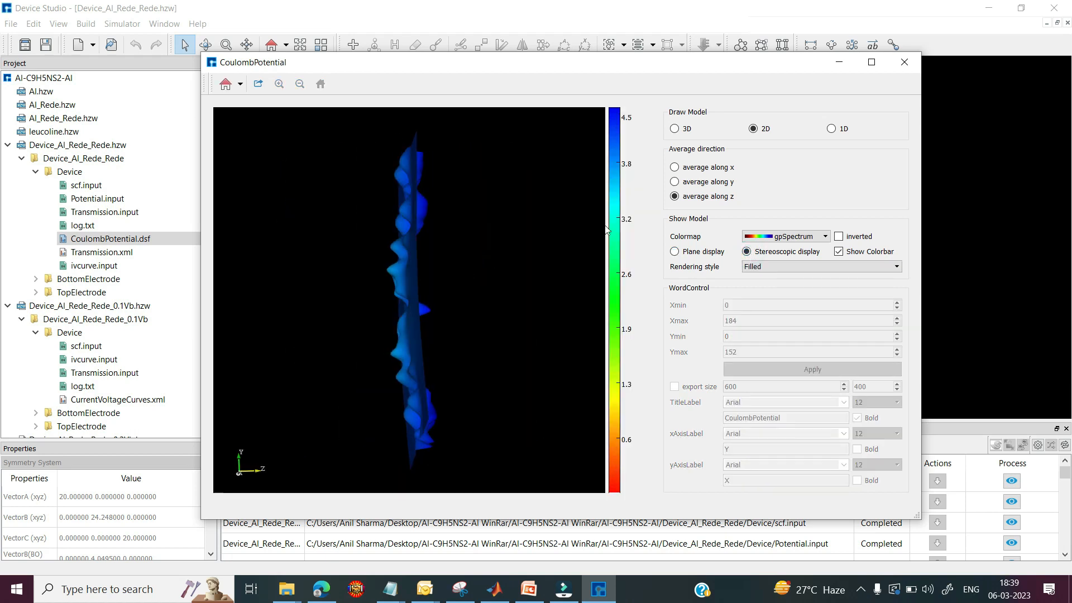
click(711, 182)
click(711, 171)
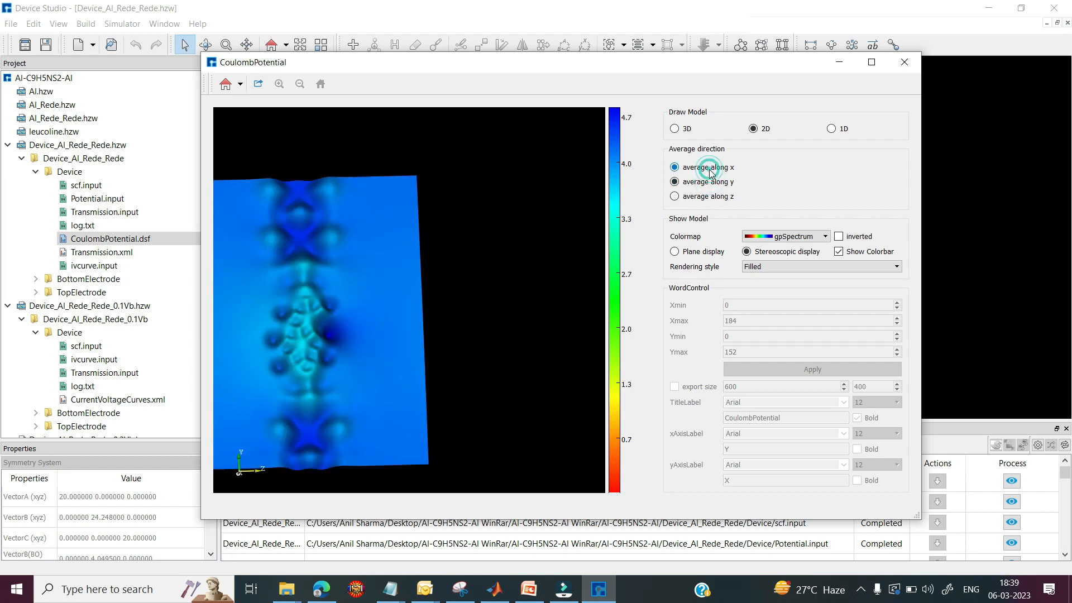
Step: View the 1D Coulomb potential averaged in the xy, yz and xz planes, and close the plot
click(831, 129)
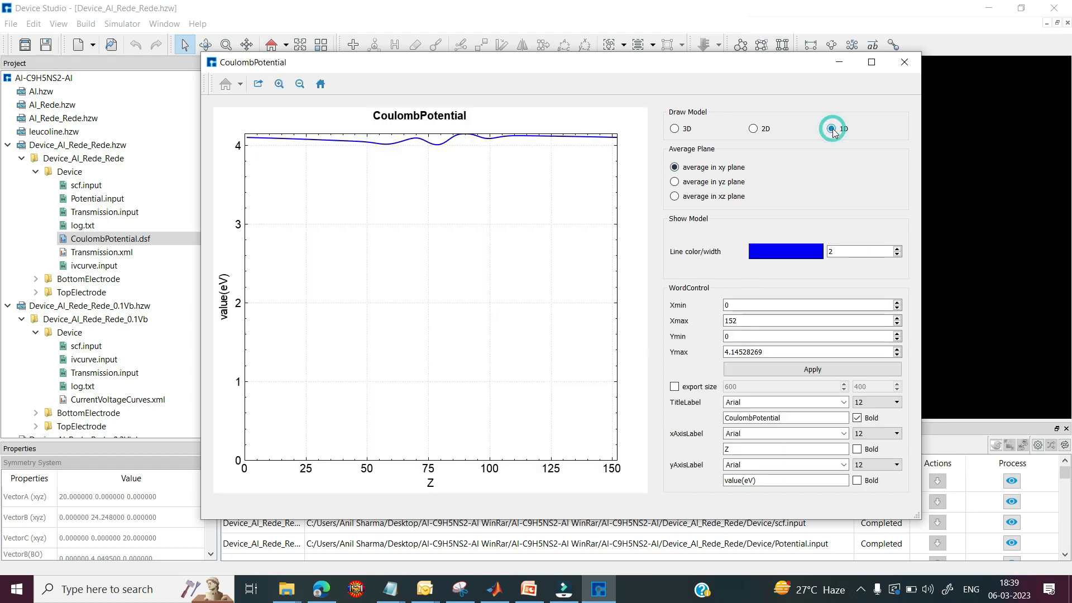
click(726, 183)
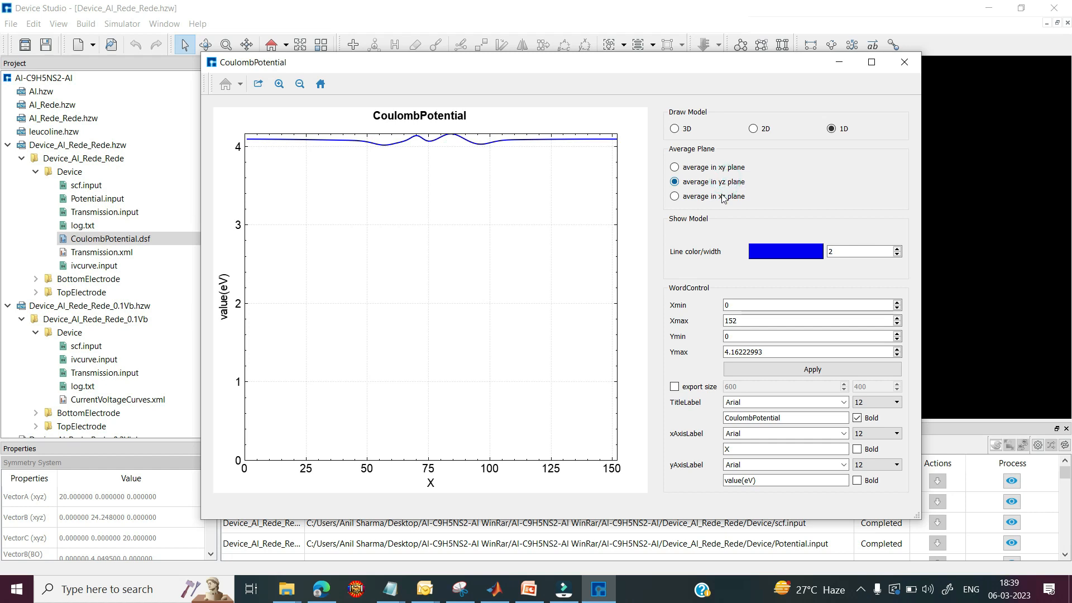
click(717, 196)
click(201, 236)
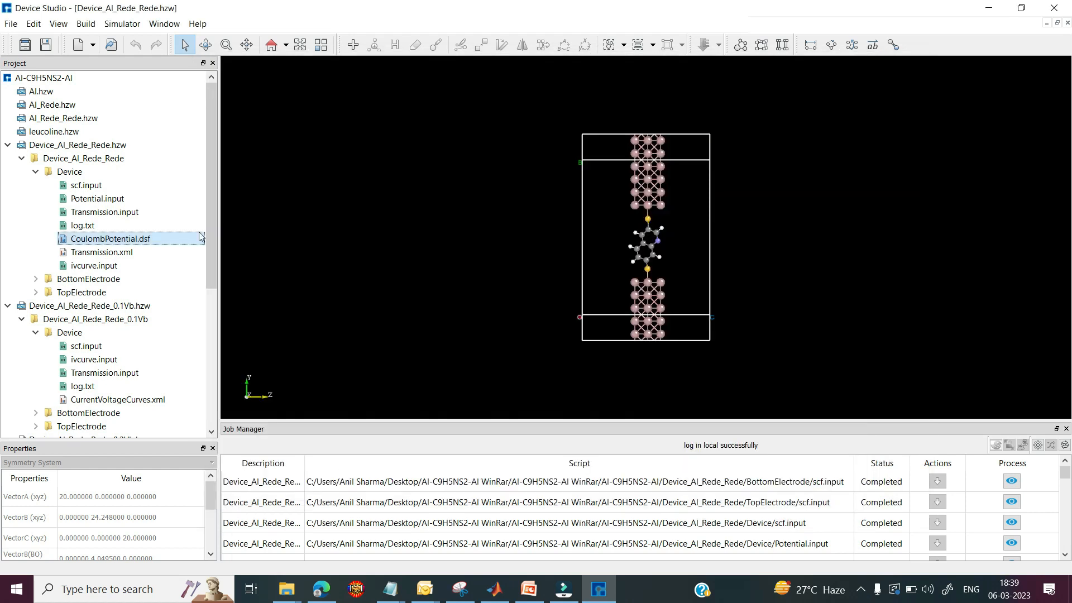
Step: View the Transmission.xml plot of the Device_Al_Rede_Rede device and check the available export file formats without exporting
click(118, 252)
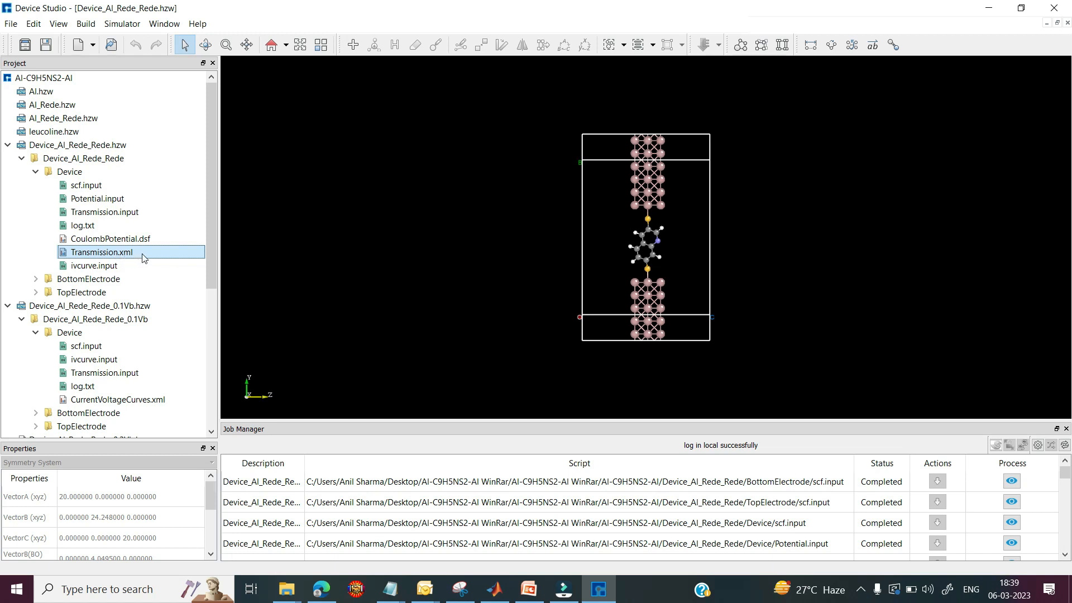
double_click(143, 257)
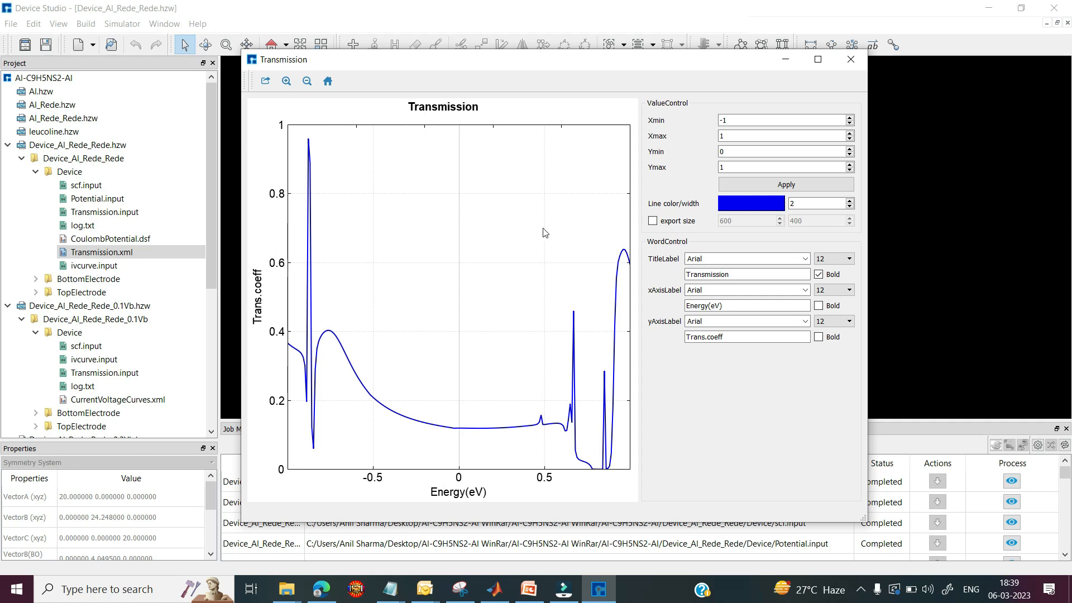
click(266, 81)
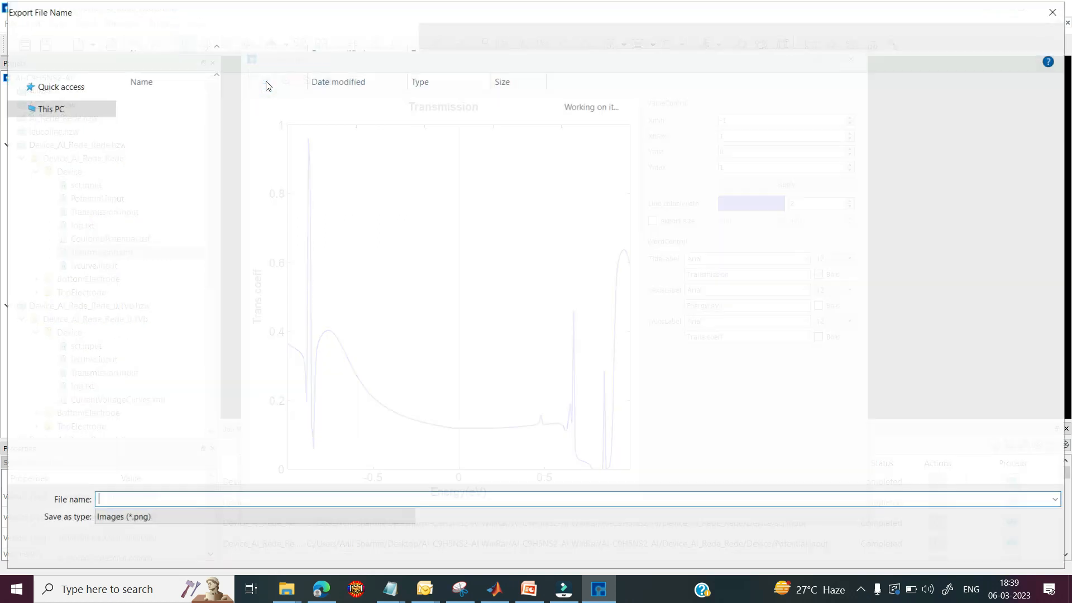
click(144, 520)
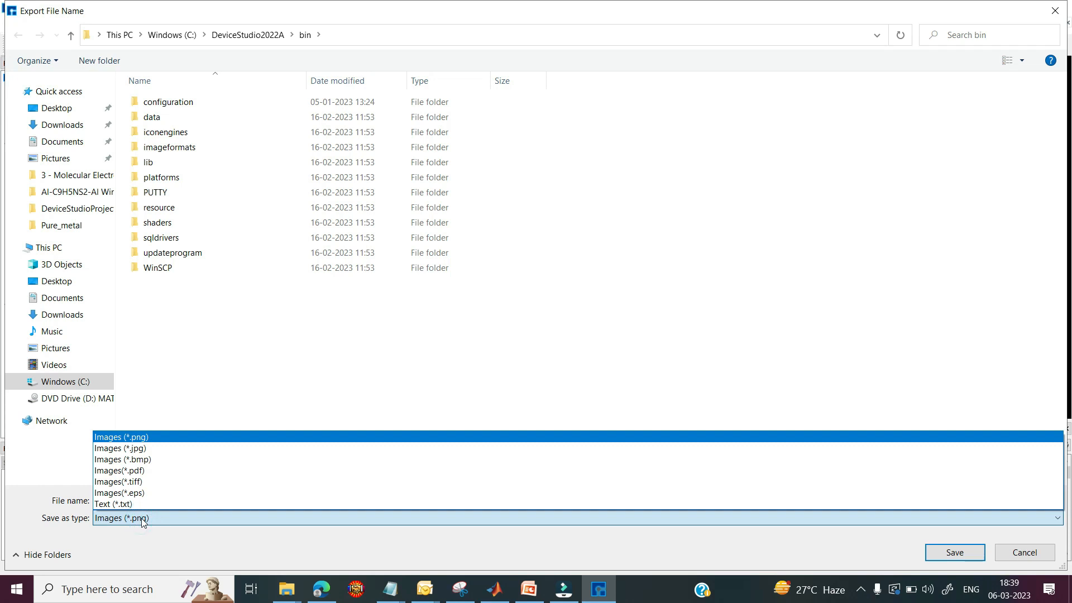
click(142, 520)
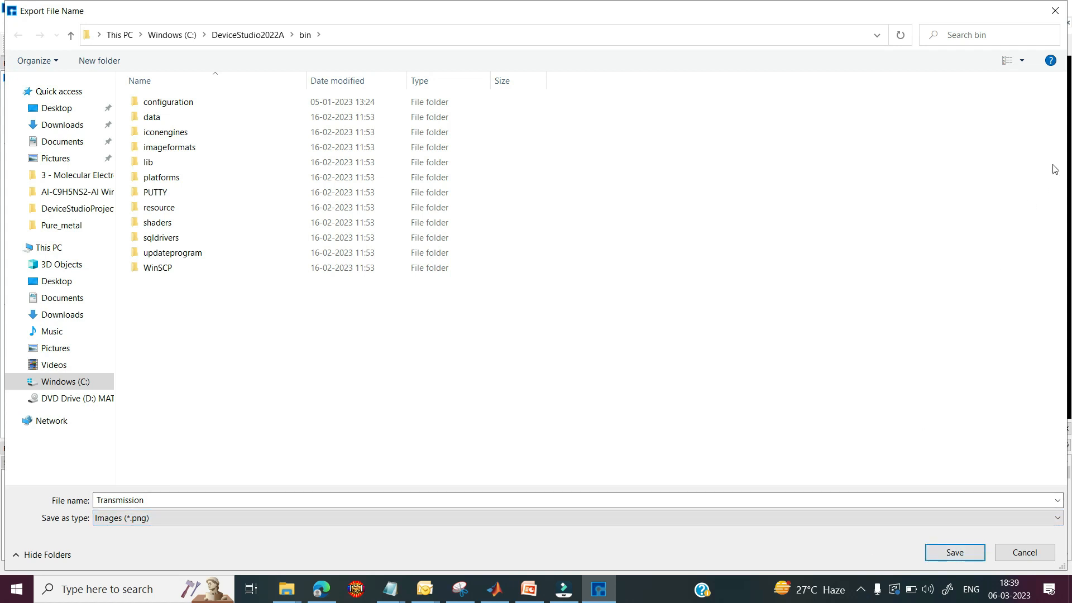
click(1055, 12)
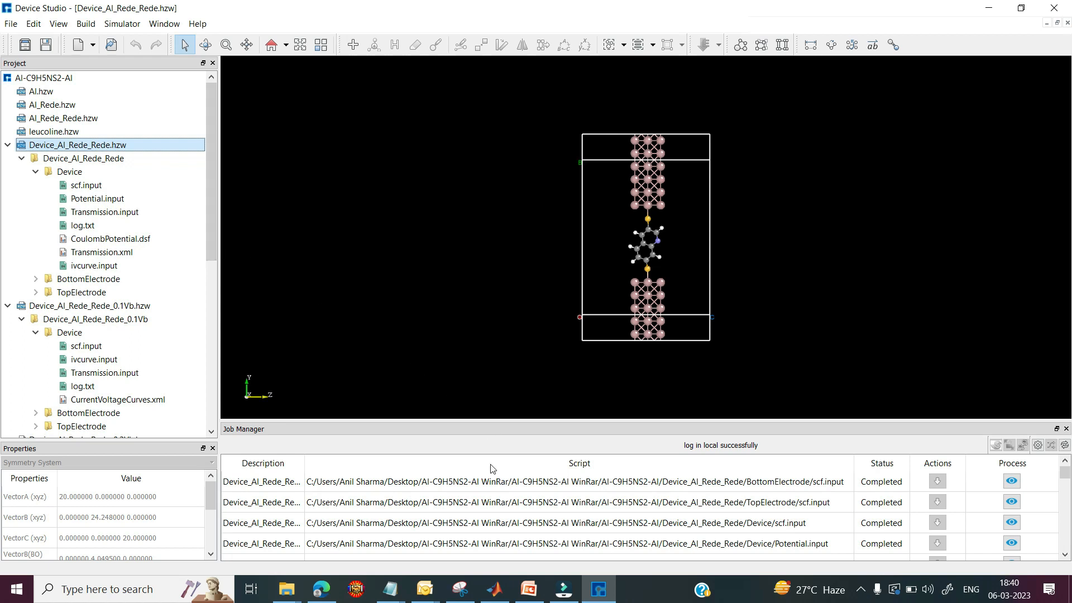
Step: Switch to MATLAB and set the Al-C9H5NS2-Al folder inside Al-C9H5NS2-Al WinRar as the current folder
click(494, 589)
click(50, 111)
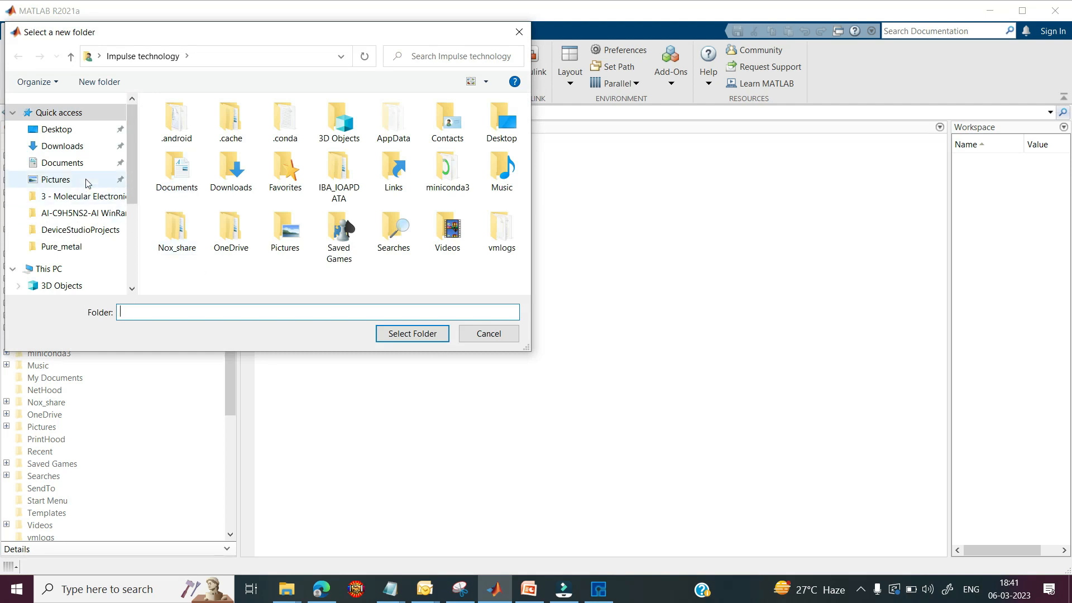
click(84, 212)
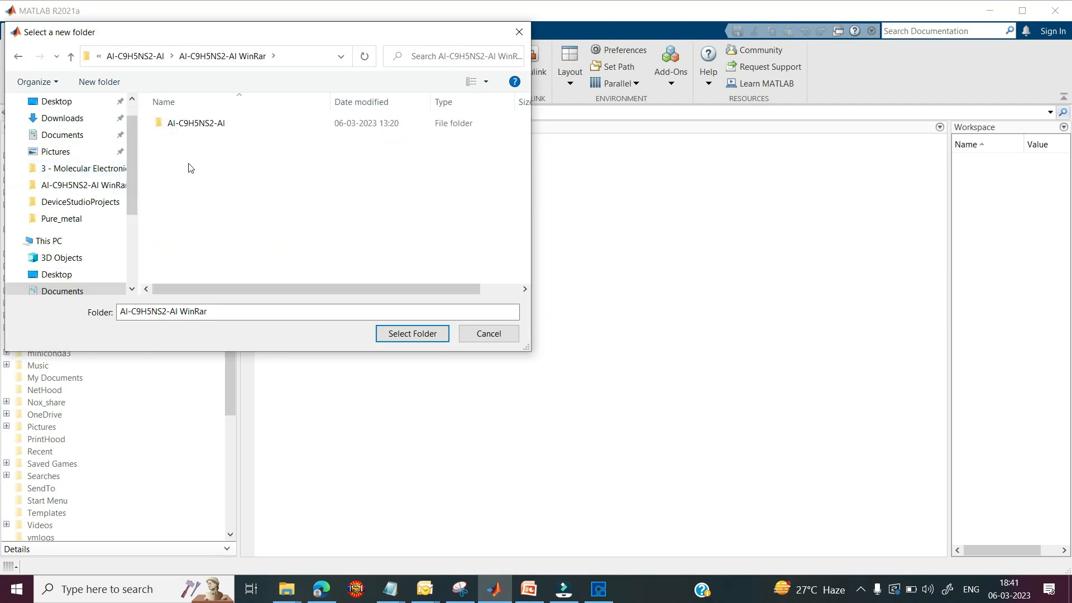
click(243, 129)
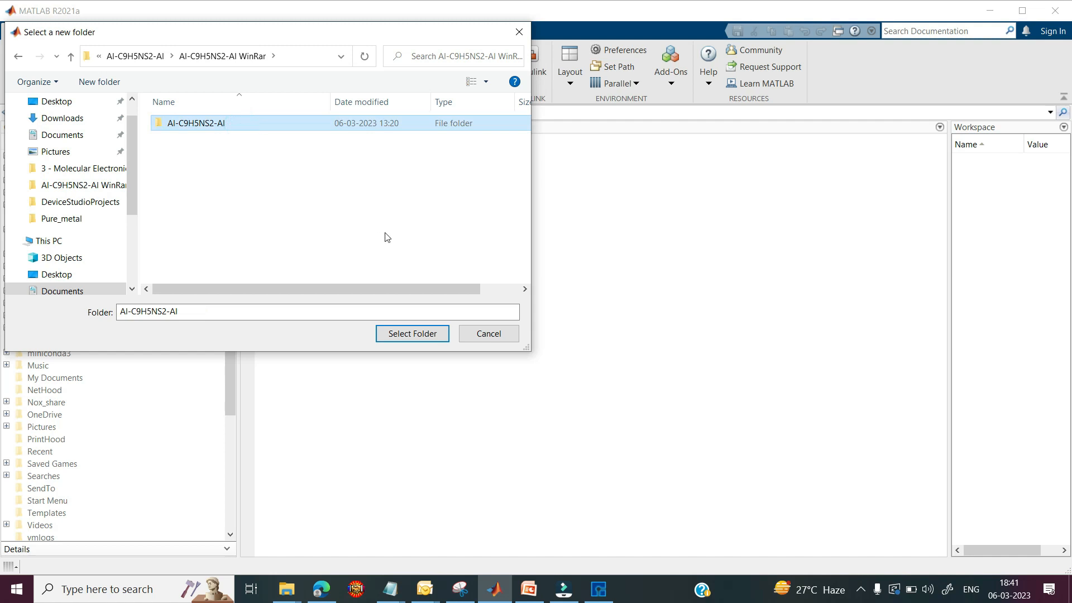
click(413, 333)
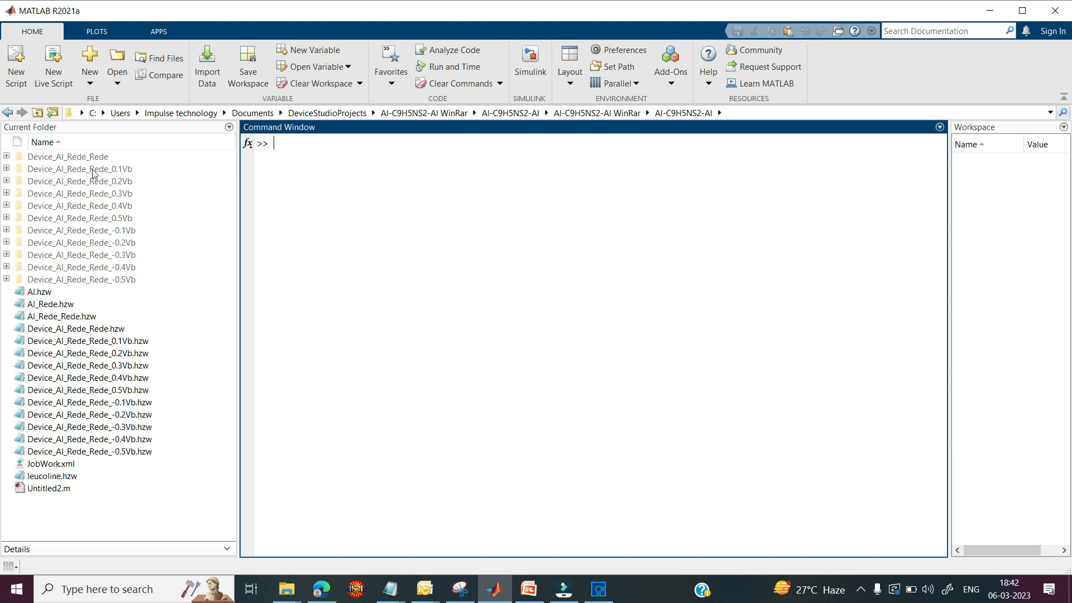
Step: Examine the calculation files in the Device folder of Device_Al_Rede_Rede
click(6, 156)
click(16, 181)
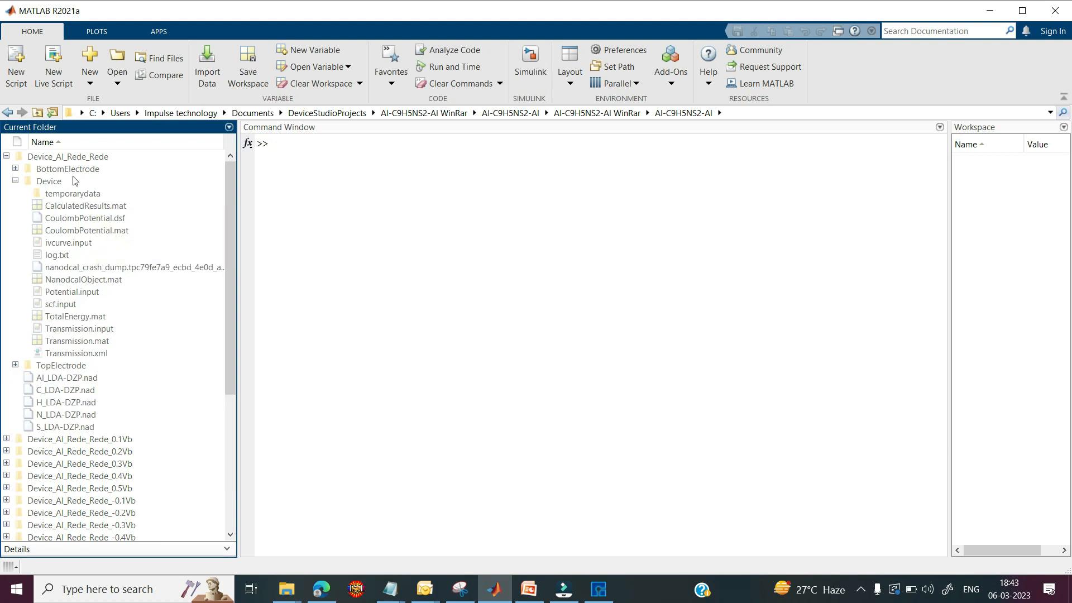
click(15, 181)
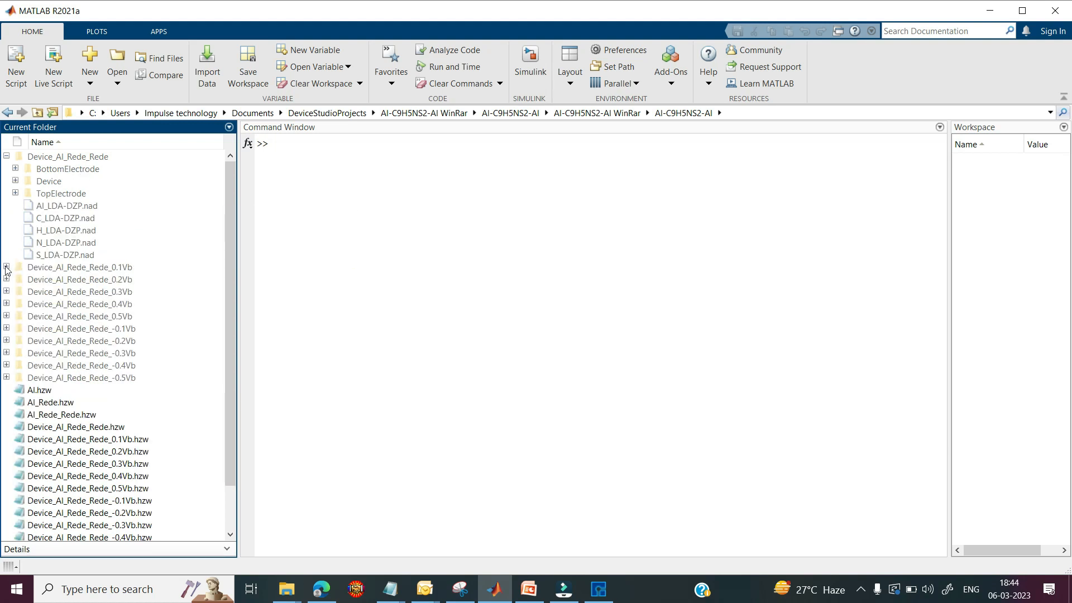
Step: Load CurrentVoltageCurves.mat from the Device folder of Device_Al_Rede_Rede_0.1Vb and display the data struct
click(6, 267)
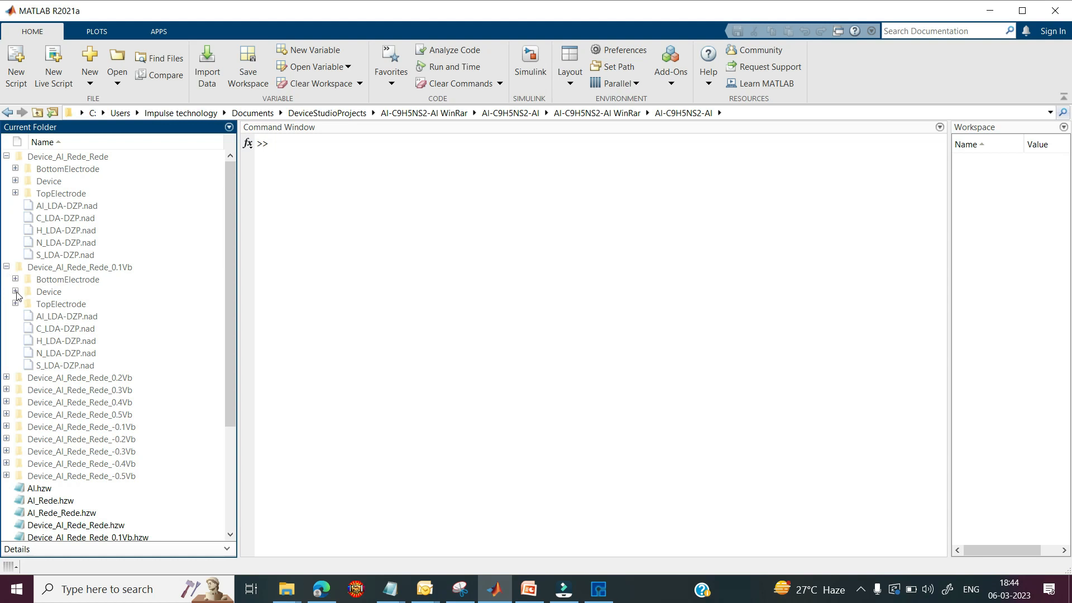
click(16, 292)
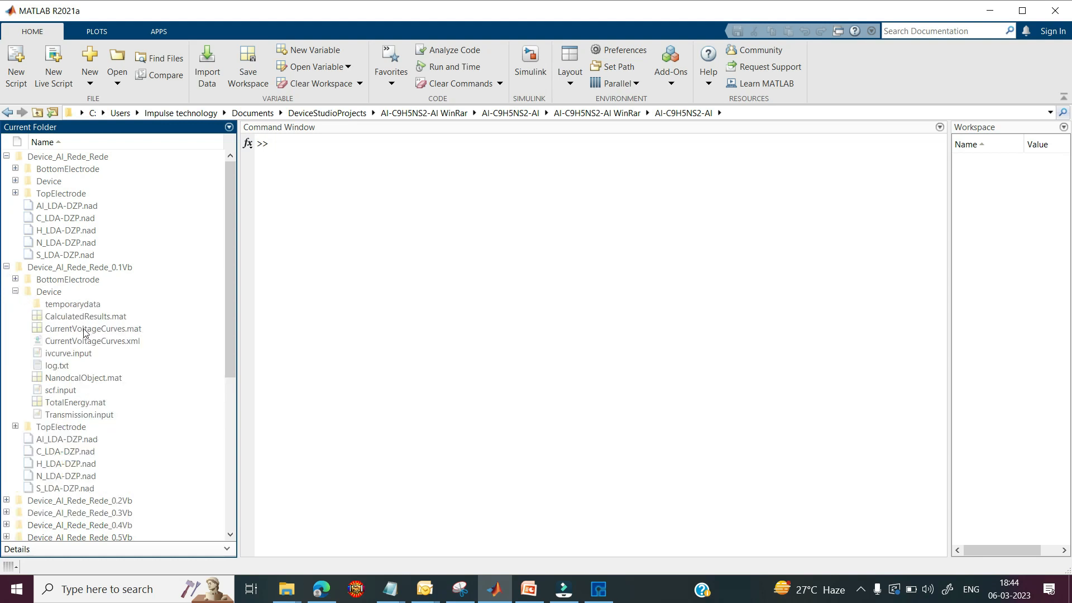
mouse_move(111, 333)
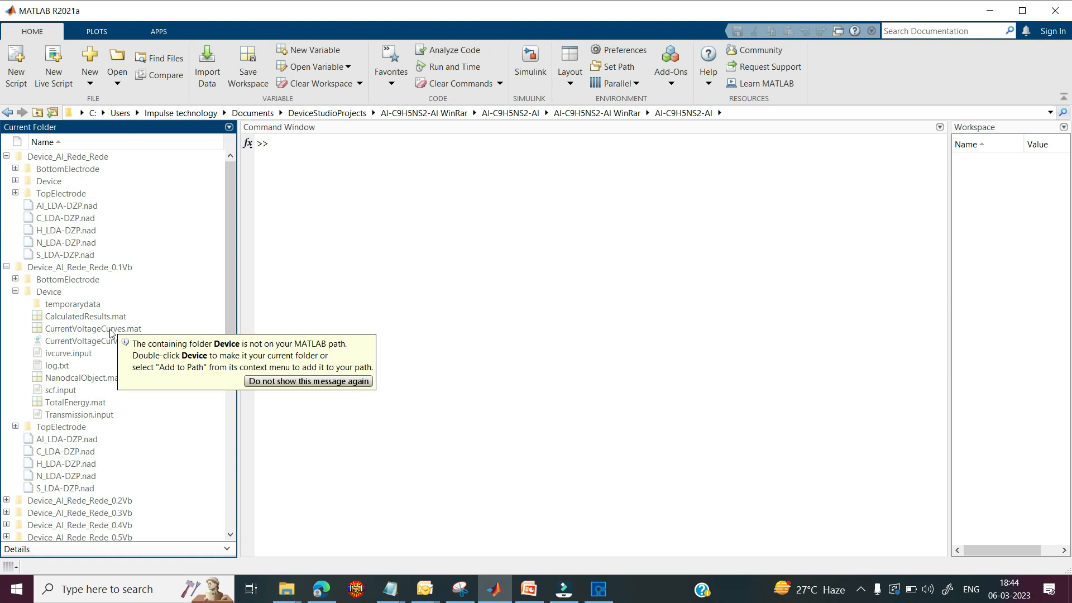
double_click(111, 330)
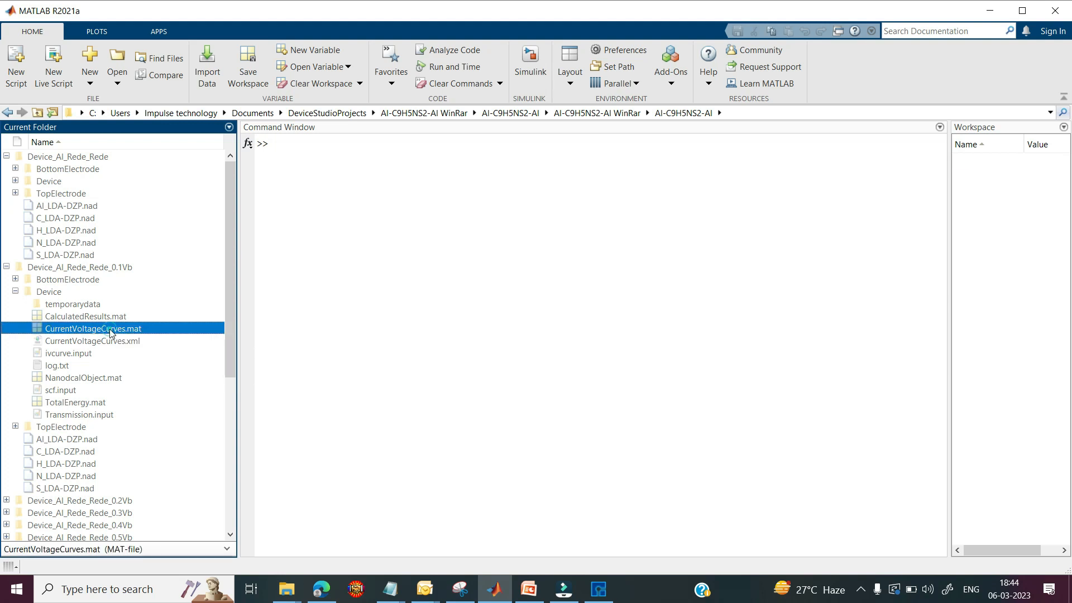
click(281, 158)
text(data)
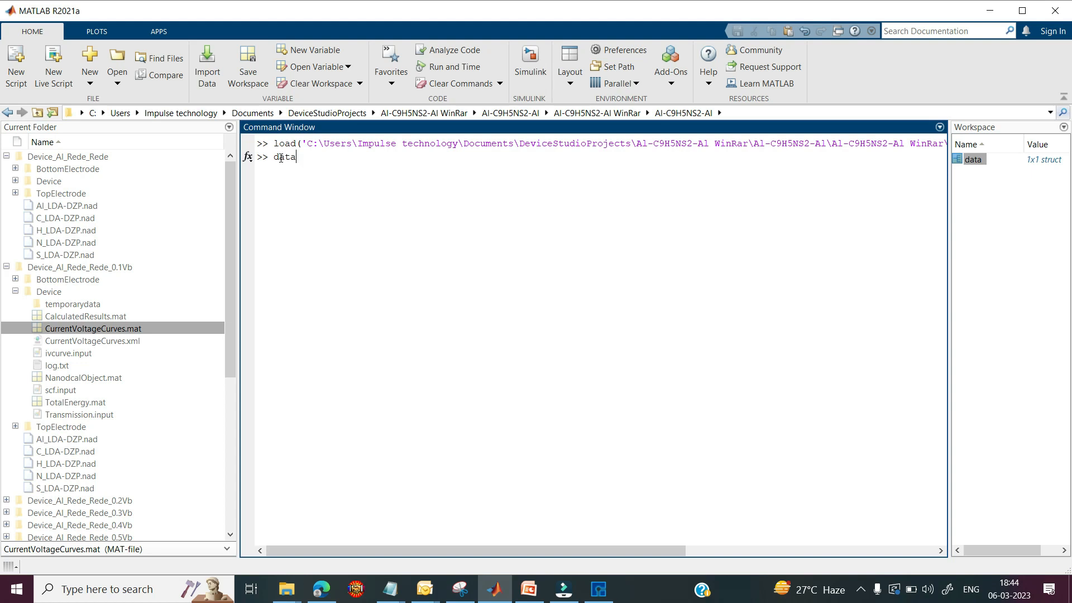
key(Return)
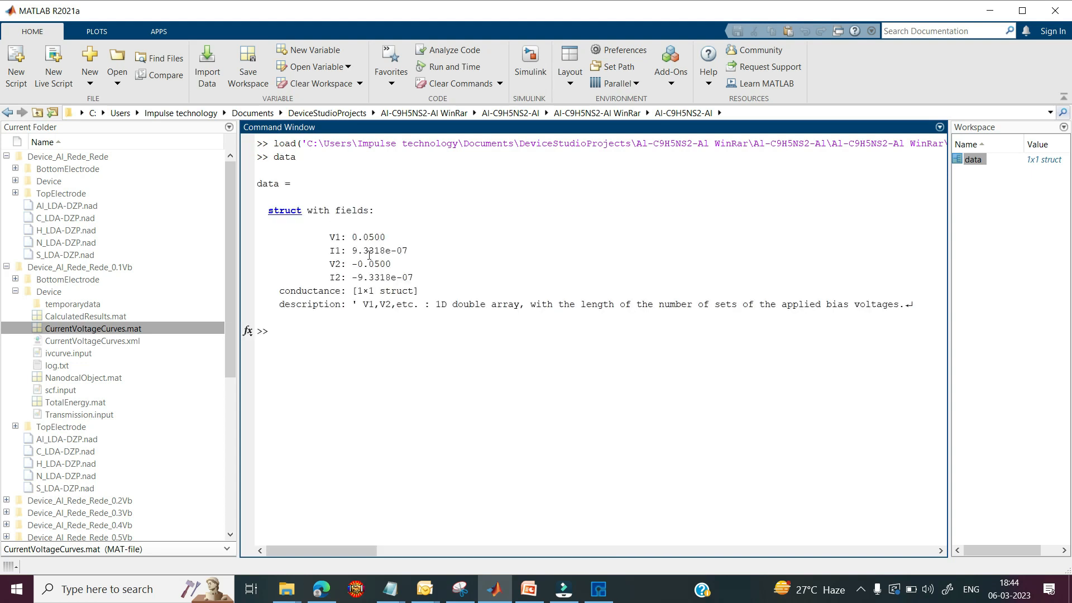
Step: Load CurrentVoltageCurves.mat from the Device folder of Device_Al_Rede_Rede_0.2Vb and display the data struct
scroll(7, 233, down, 7)
click(6, 228)
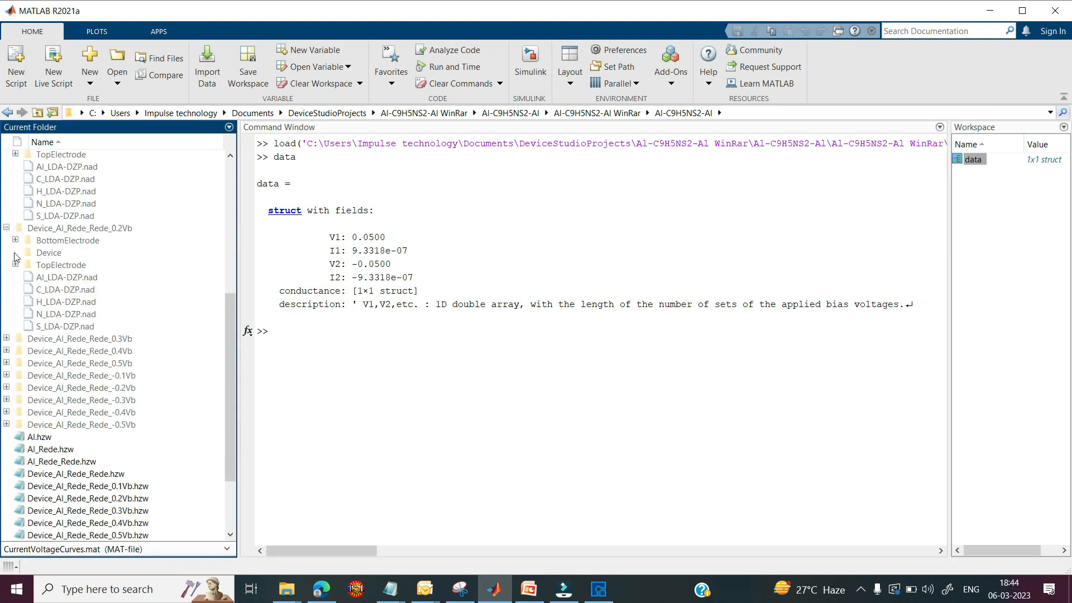
click(15, 253)
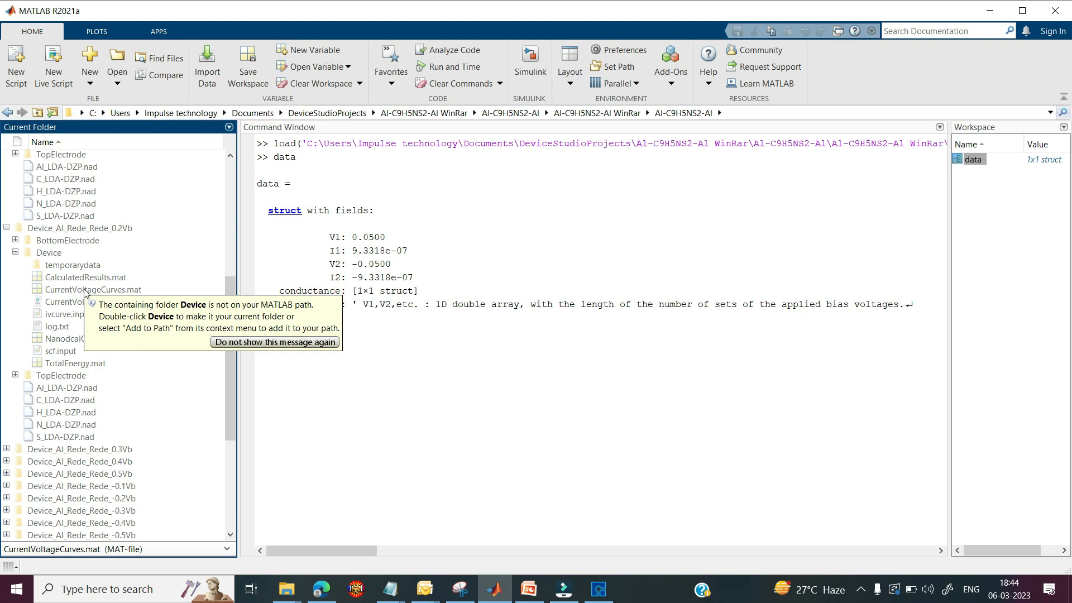
double_click(84, 291)
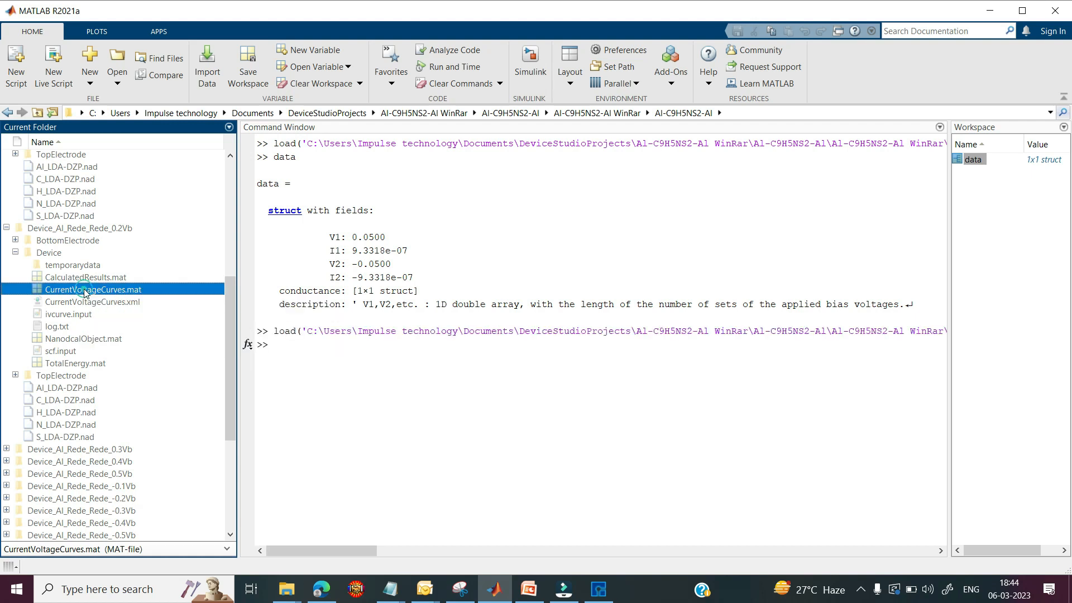
click(288, 350)
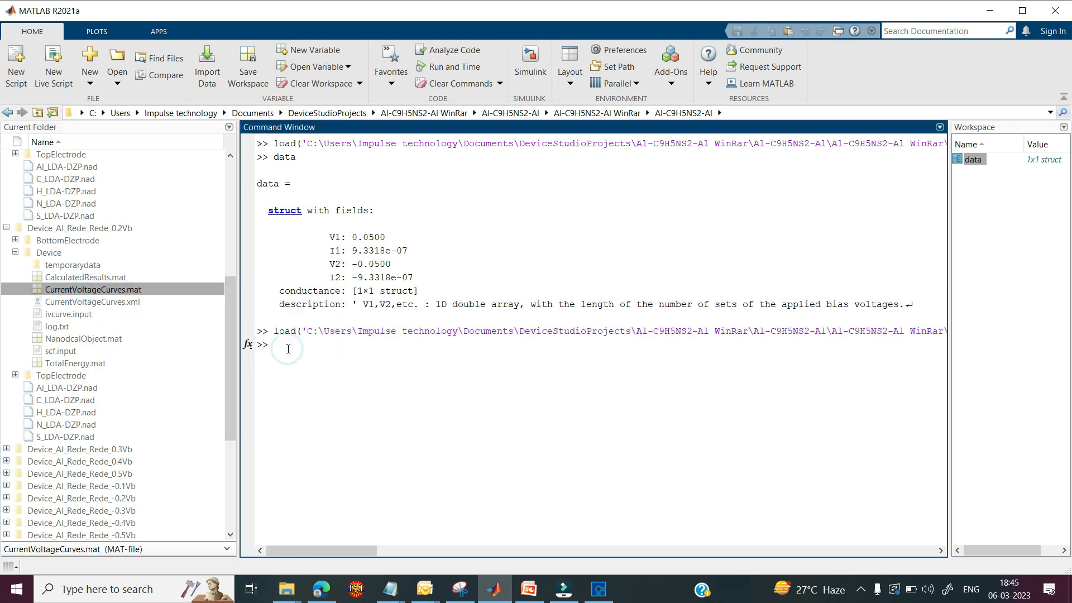
text(data)
key(Return)
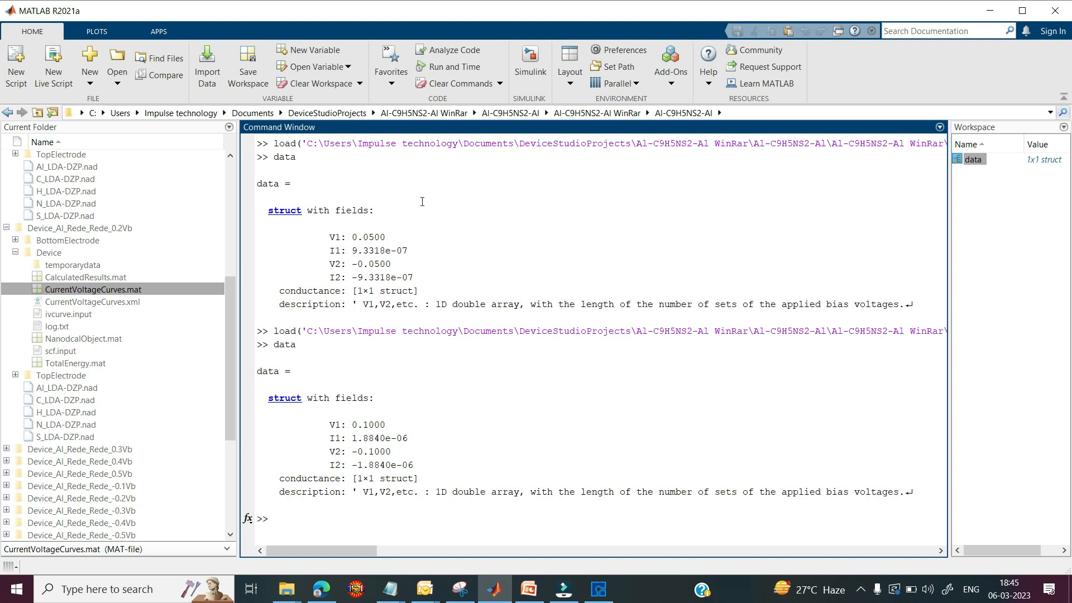
Step: Write a new script with empty v and i arrays, plot(v,i,'-bo'), labels Voltage(V) and Current(µA), and title 'IV Curve of molecular Junction'
click(18, 67)
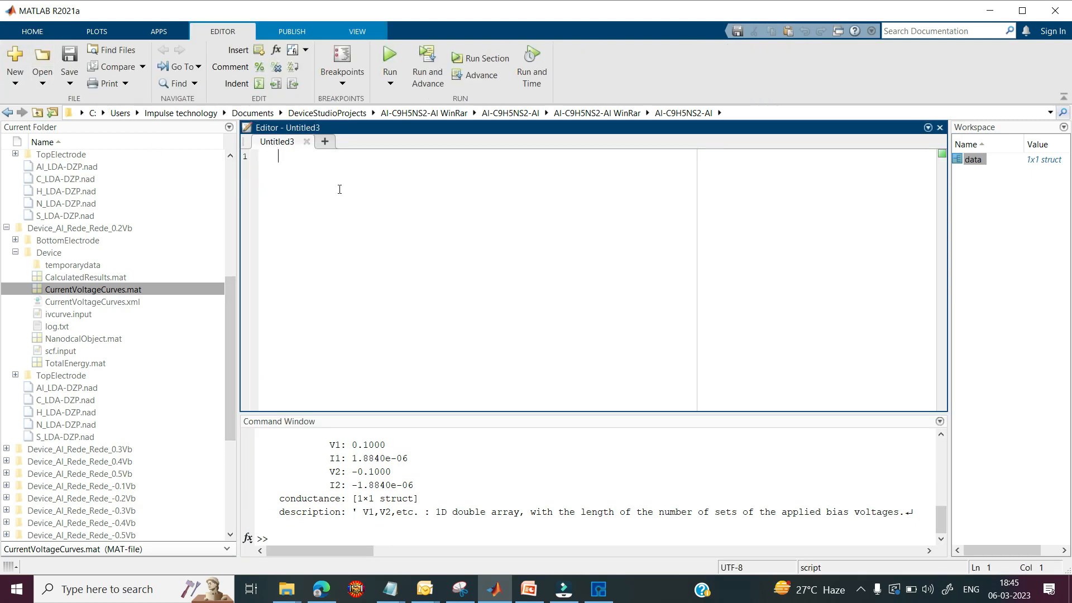
text(%Output of IV curve v=[]; i=[]; plot(v,i,'-bo'); xlabel('Voltage(V)'); ylabel('Current(µA)'); title('IV Curve of molecular Junction');)
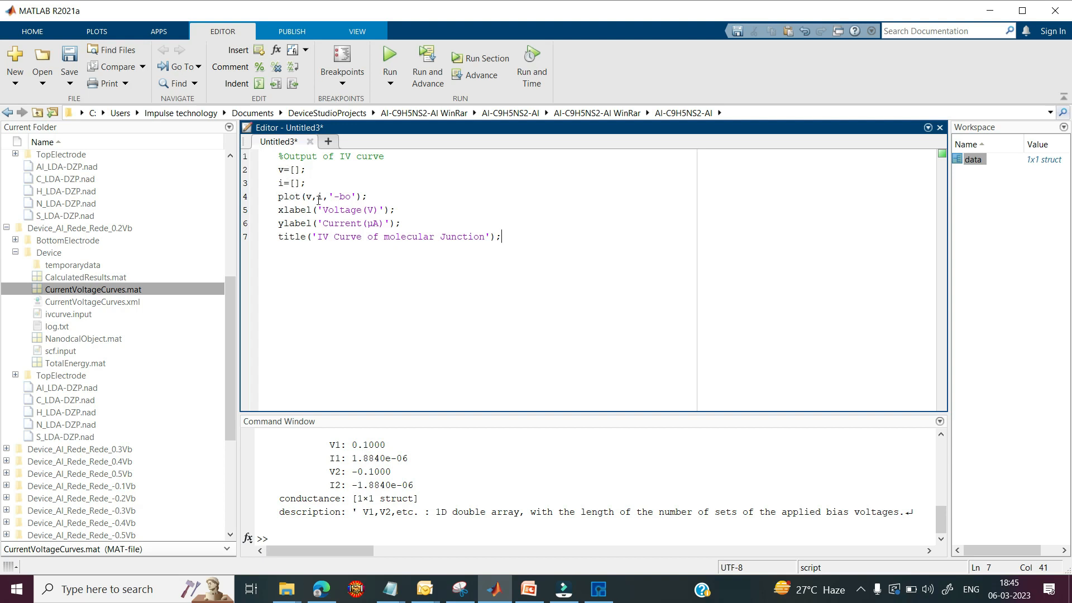
drag(372, 197, 279, 196)
click(395, 207)
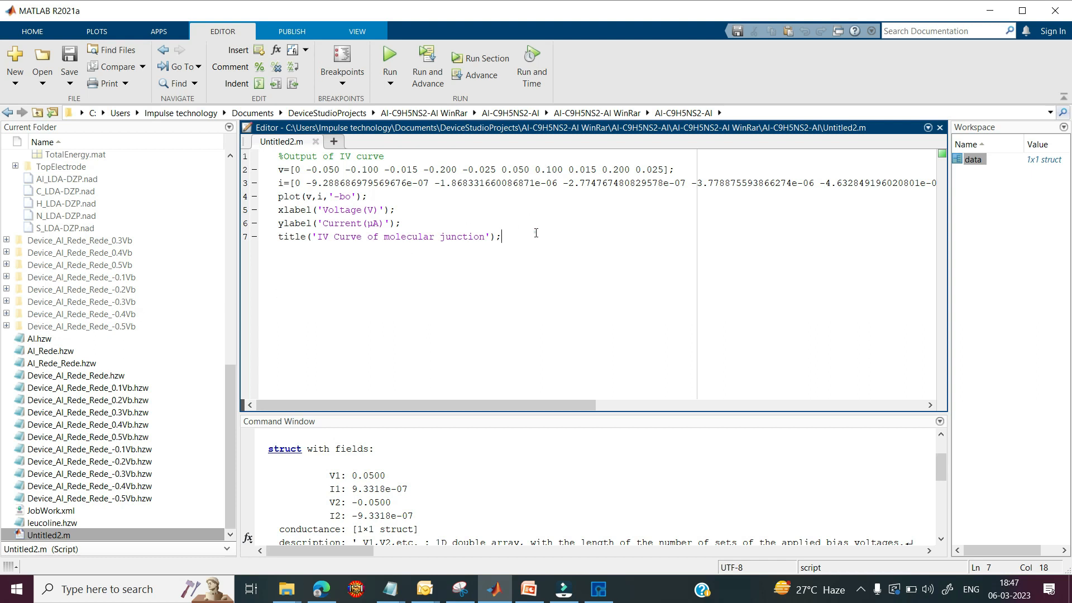
Step: Run the Untitled2.m script to plot the IV curve of the molecular junction and enlarge the figure to full screen
click(396, 61)
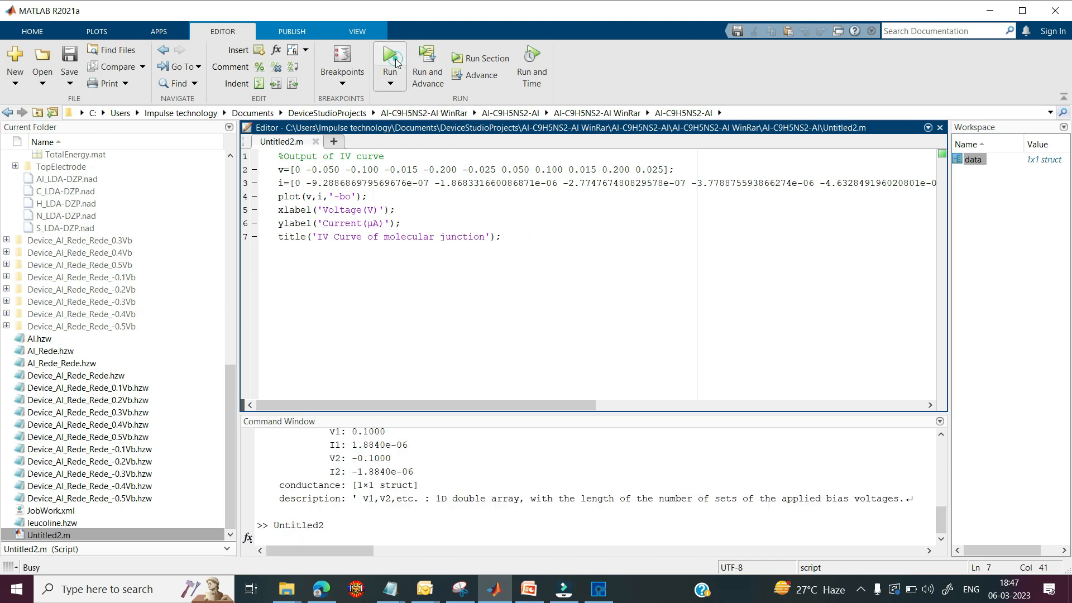
click(396, 61)
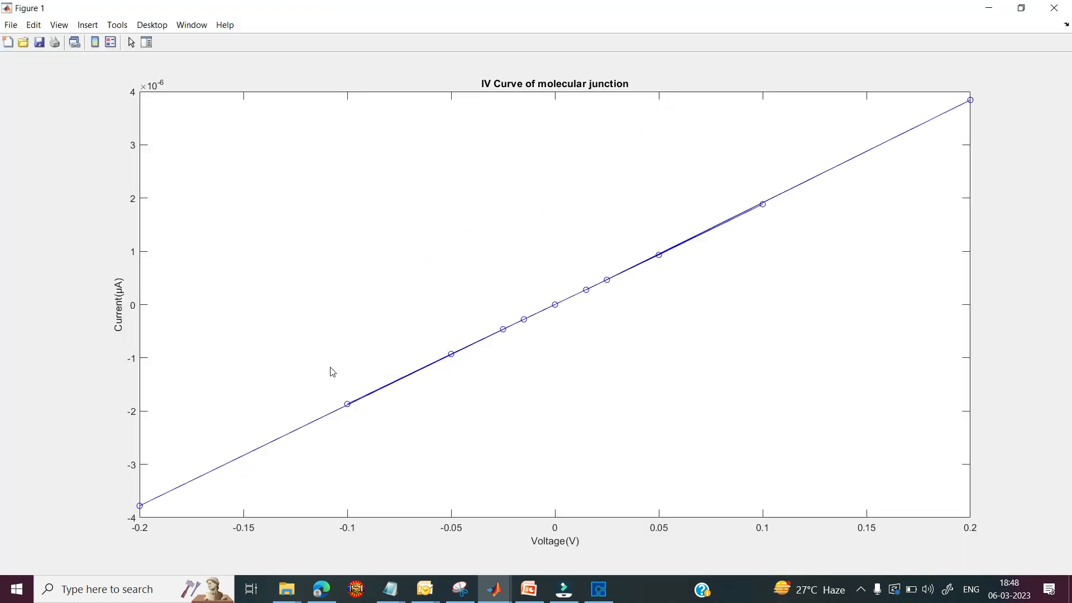
click(681, 25)
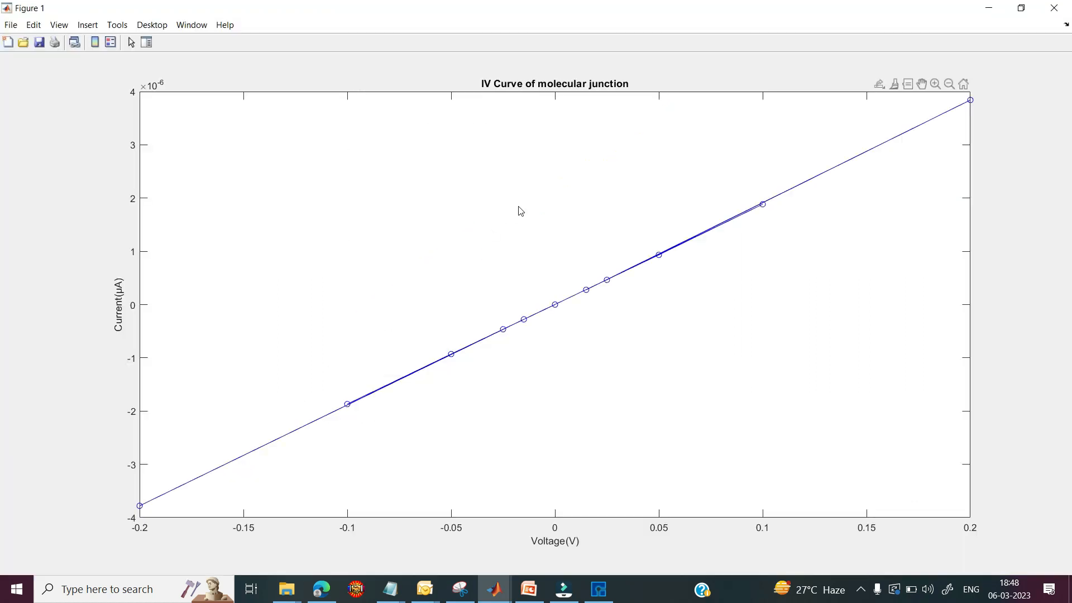